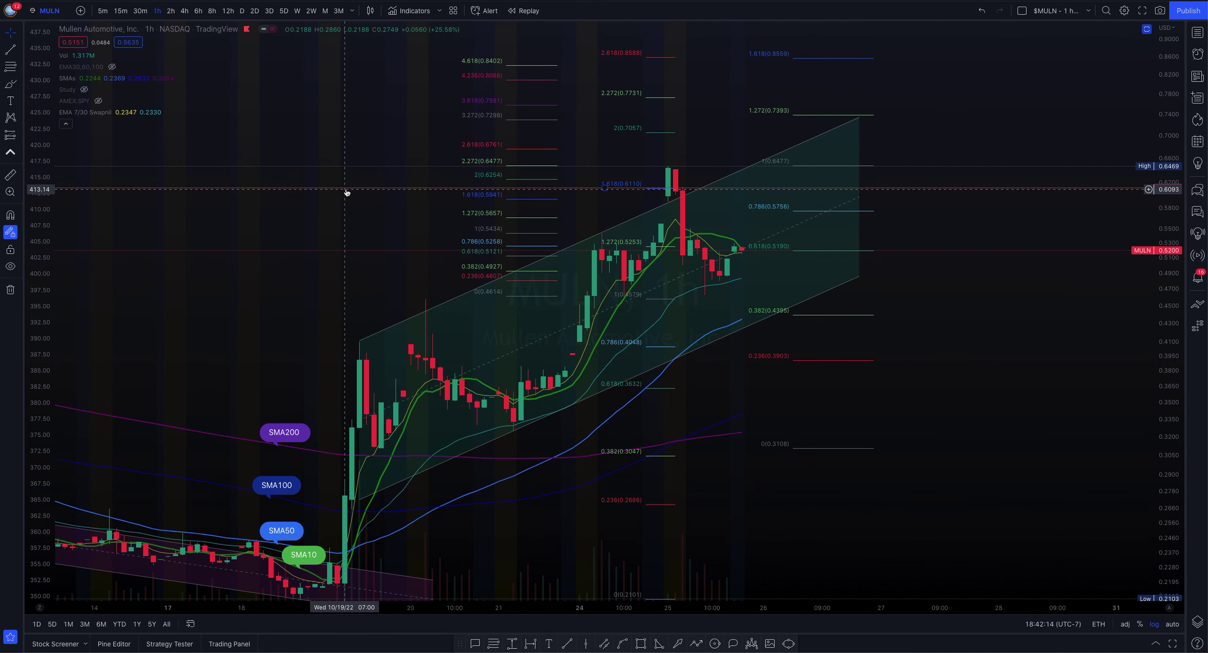
Examine the latest hourly MULN candles against the moving averages, rising channel and Fibonacci levels.
scroll(346, 193, "up", 5)
left_click_drag(807, 377, 1078, 428)
left_click_drag(1178, 389, 1177, 340)
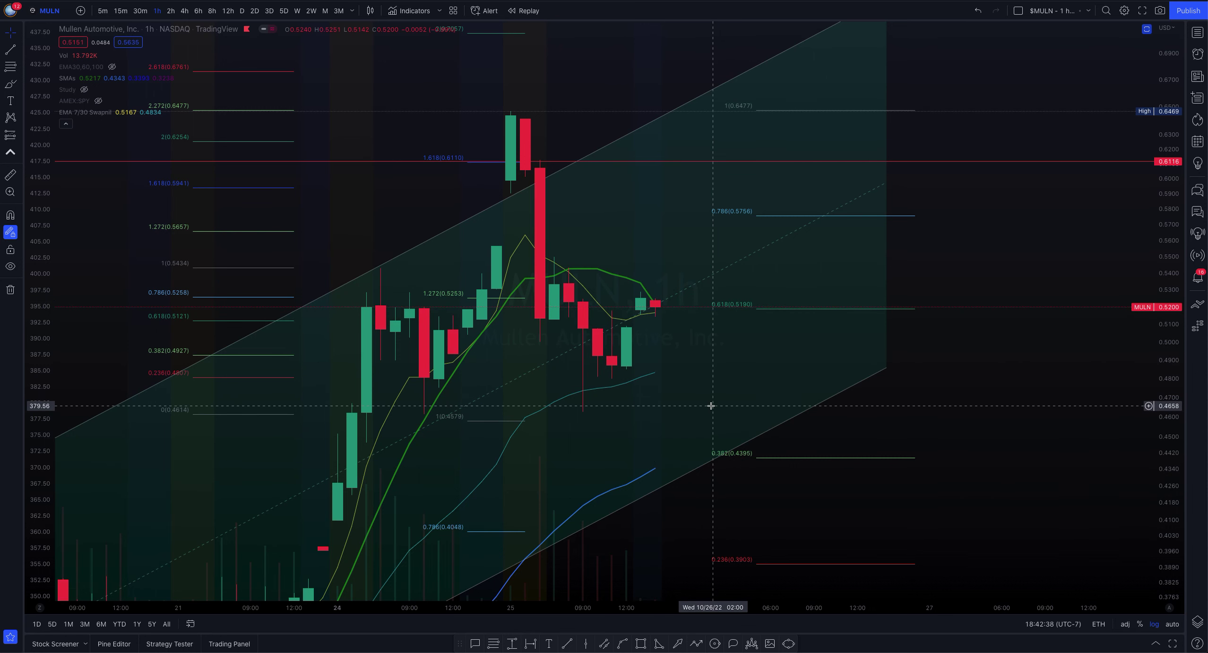
left_click_drag(711, 395, 704, 366)
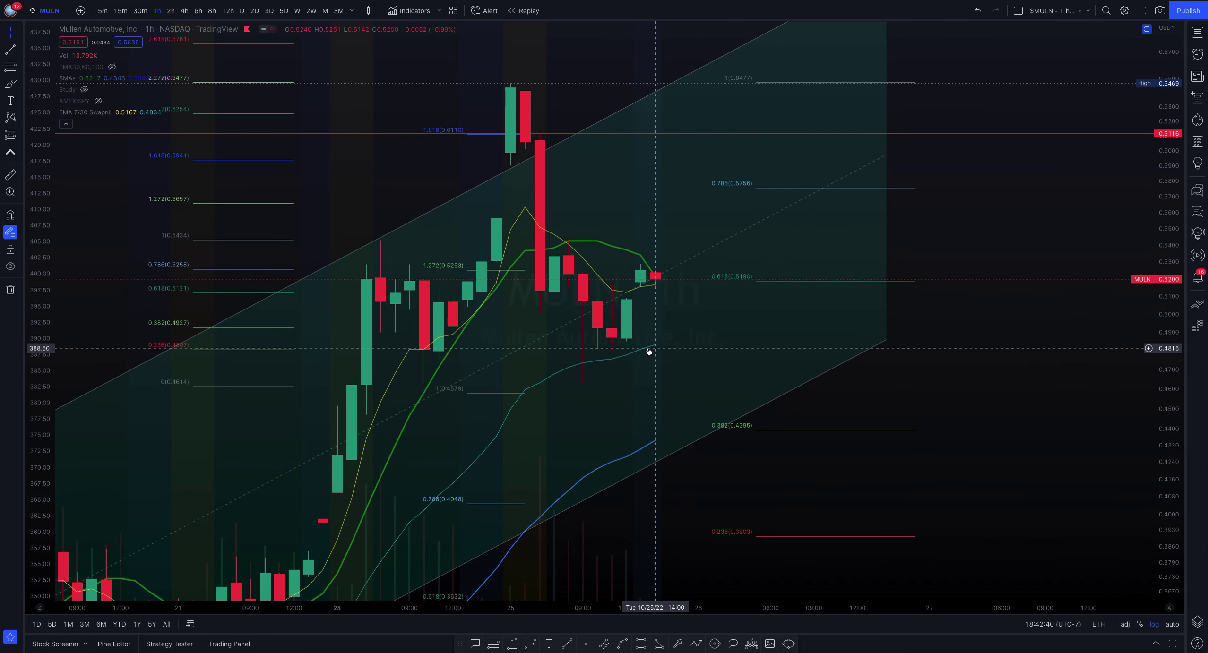
mouse_move(128, 105)
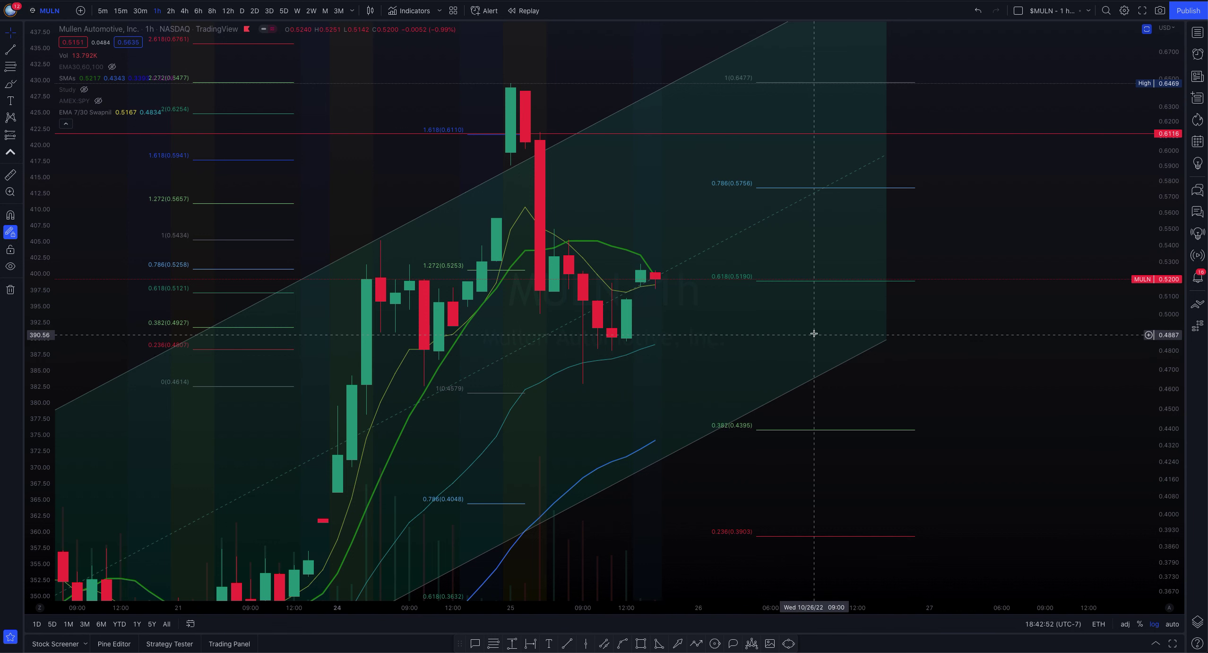
left_click_drag(1167, 384, 1169, 359)
left_click_drag(968, 341, 924, 432)
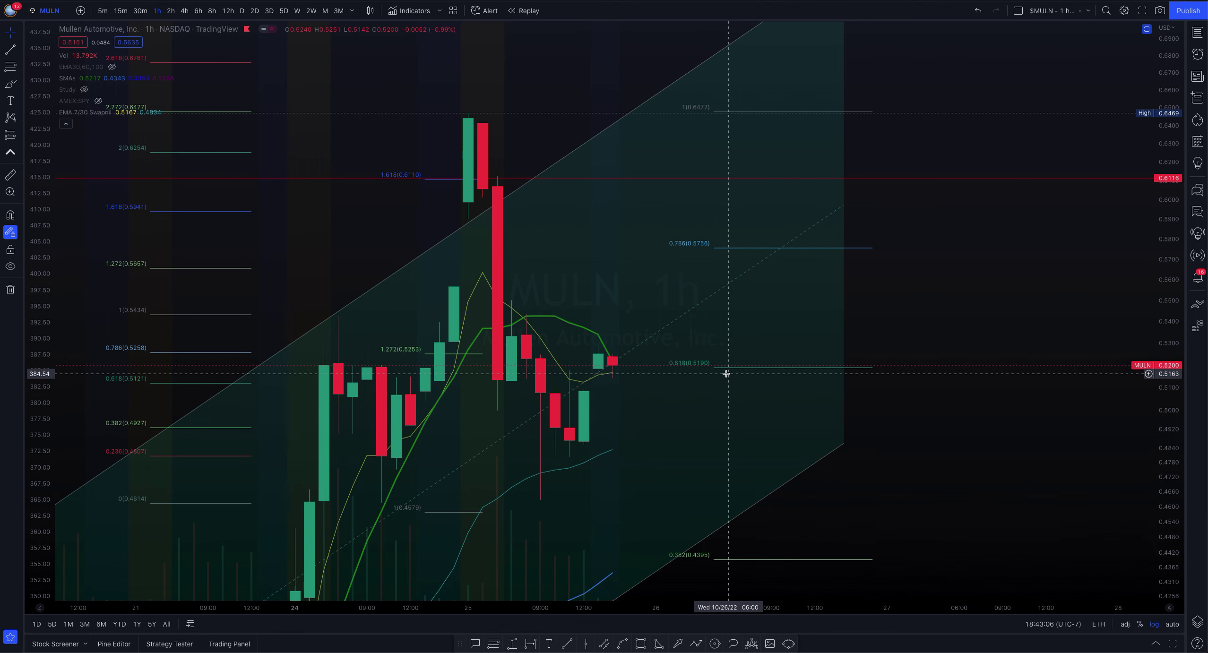
left_click_drag(697, 416, 757, 379)
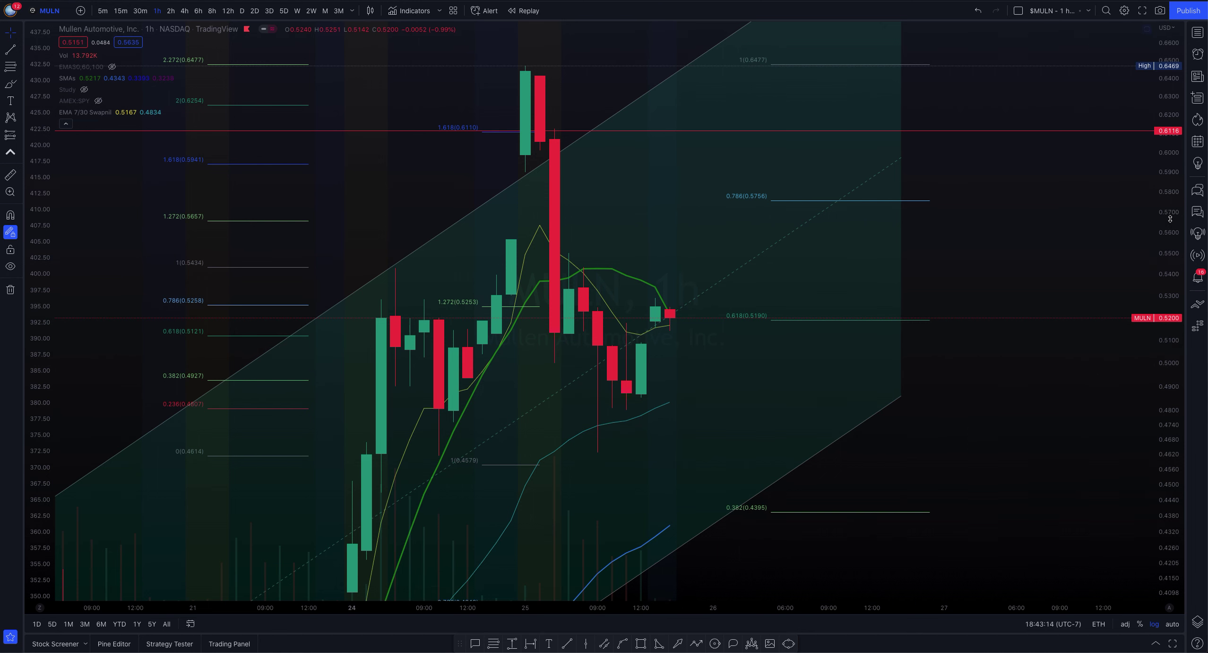
scroll(921, 331, "down", 5)
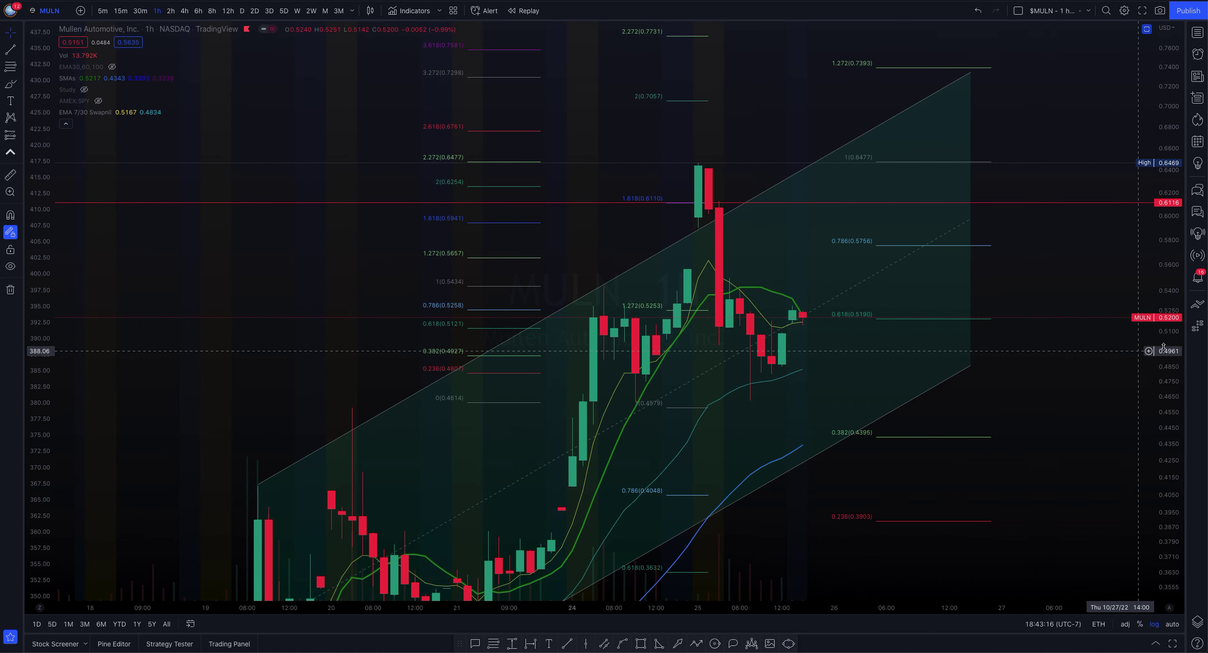
Draw a horizontal line at 0.4396, along the 0.382 Fibonacci level below the current price.
left_click_drag(1164, 348, 1163, 425)
left_click_drag(928, 482, 879, 401)
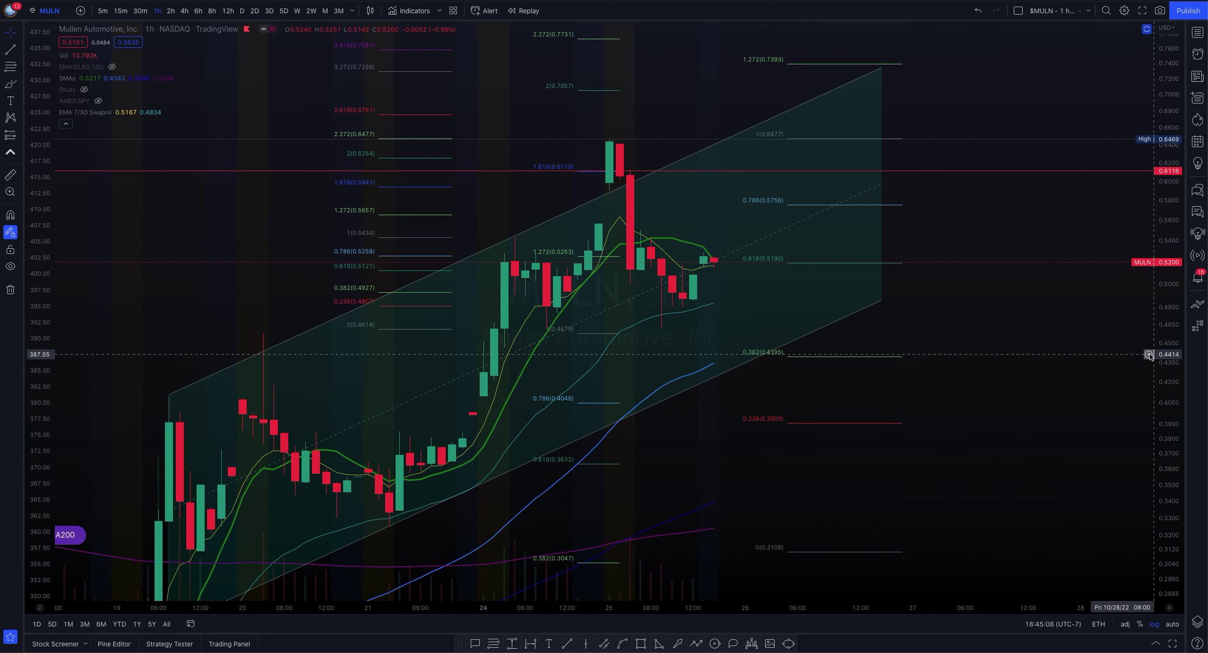
left_click(1148, 356)
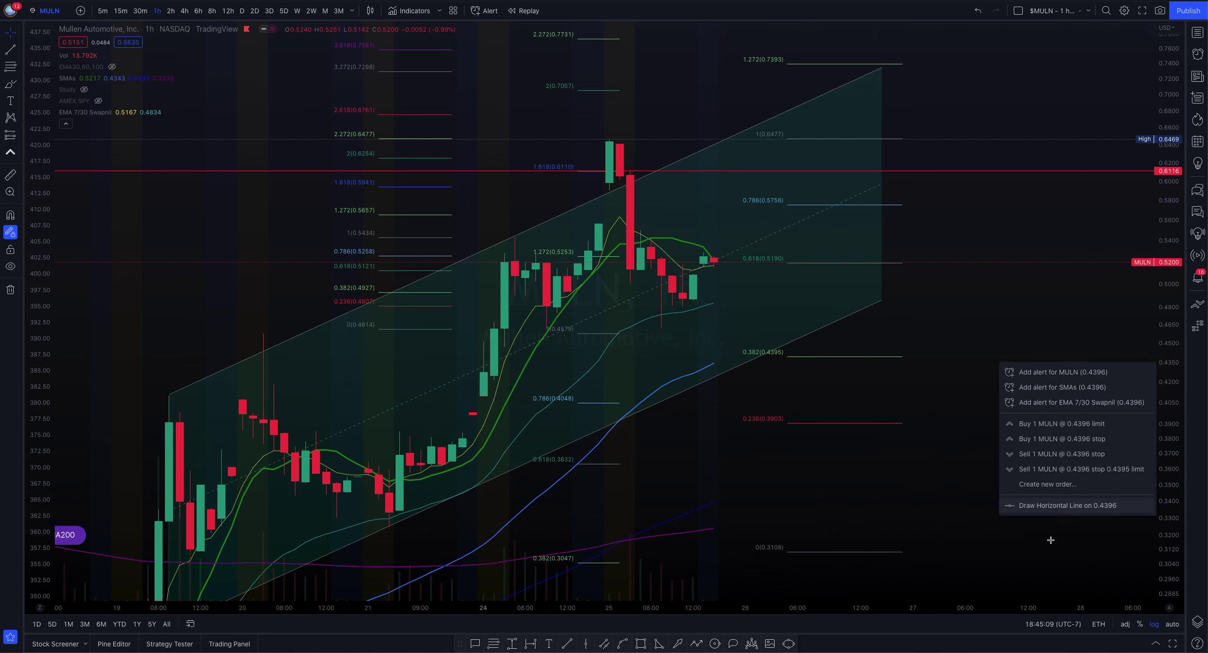
left_click(1055, 510)
Examine the earlier price history around the 0.4396 line for past reactions at that level.
scroll(889, 312, "down", 5)
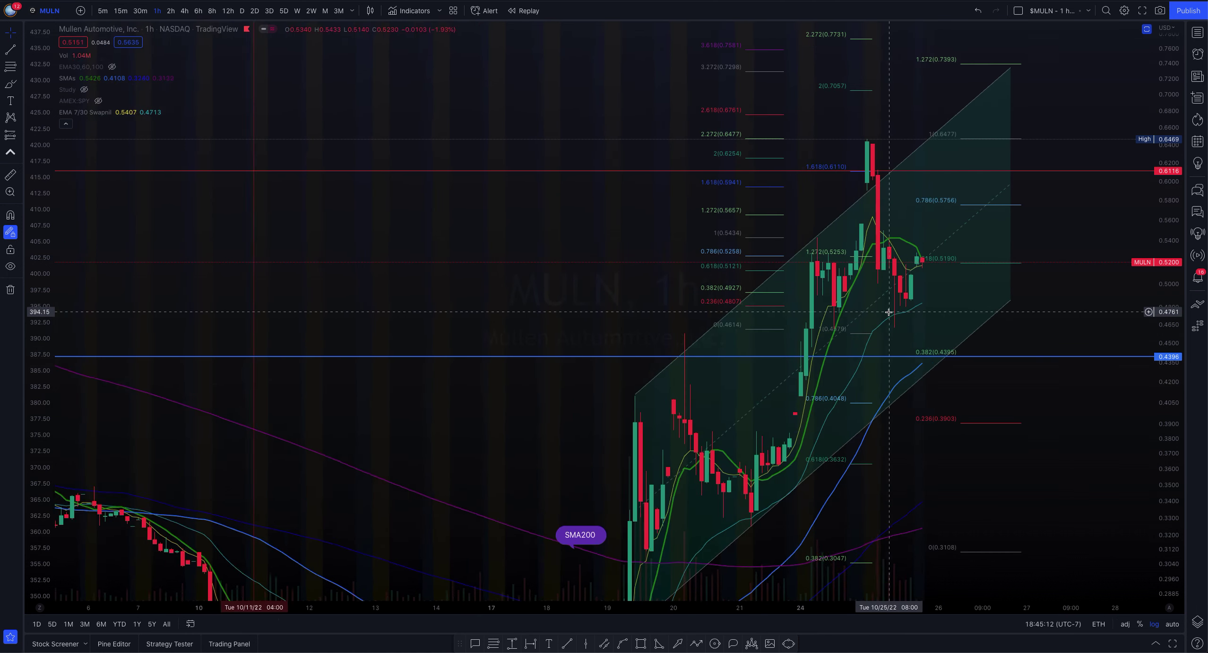
scroll(803, 412, "up", 5)
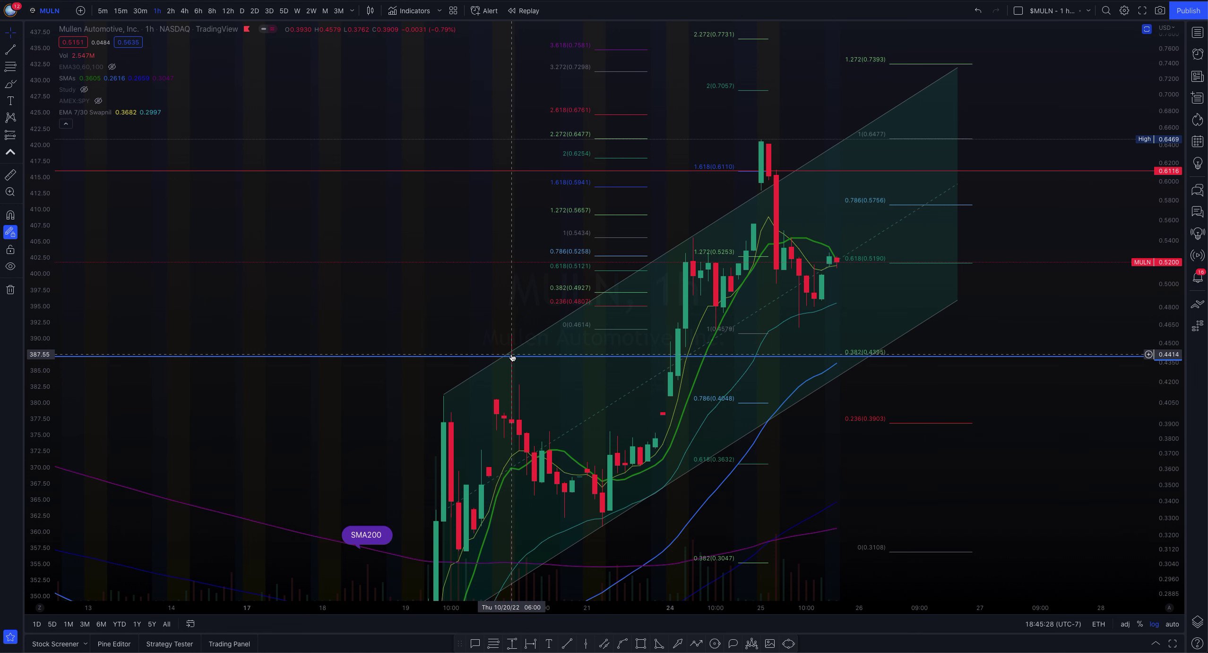
scroll(512, 356, "down", 5)
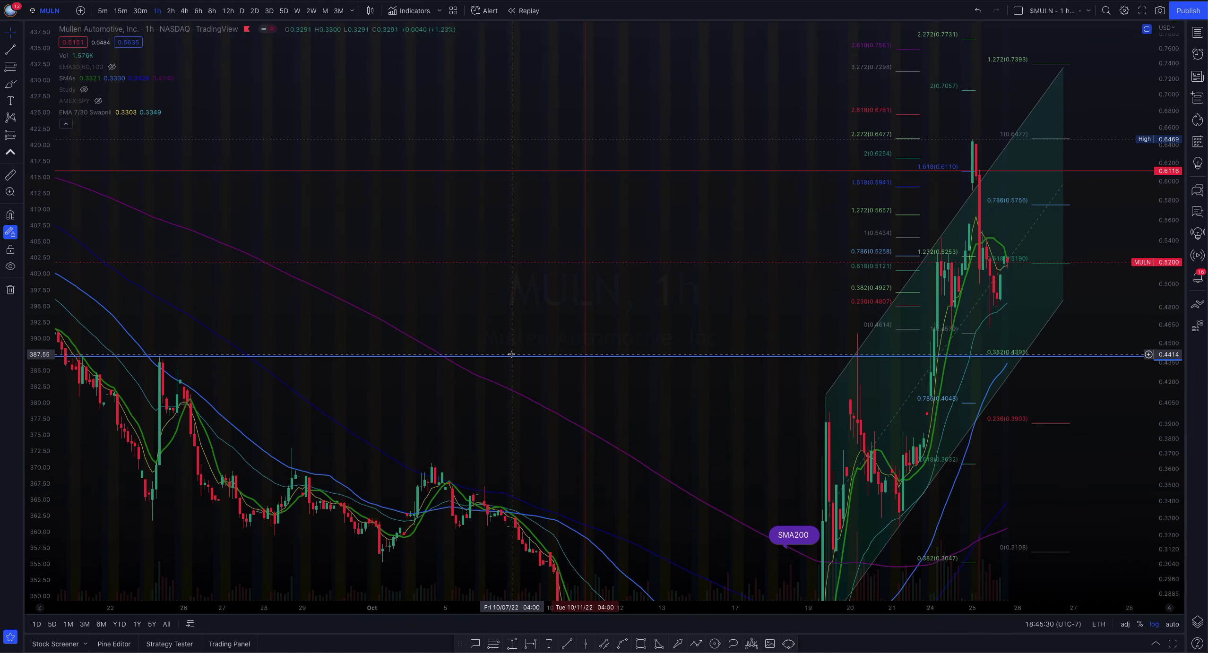
scroll(512, 354, "down", 6)
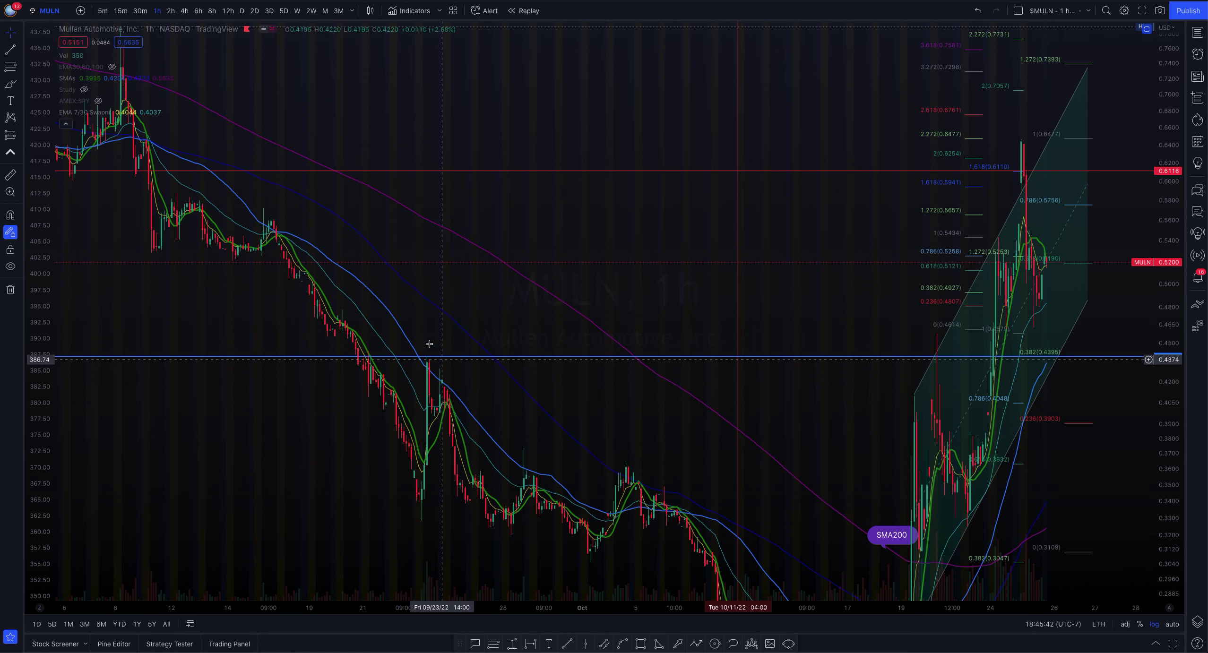
scroll(416, 390, "down", 15)
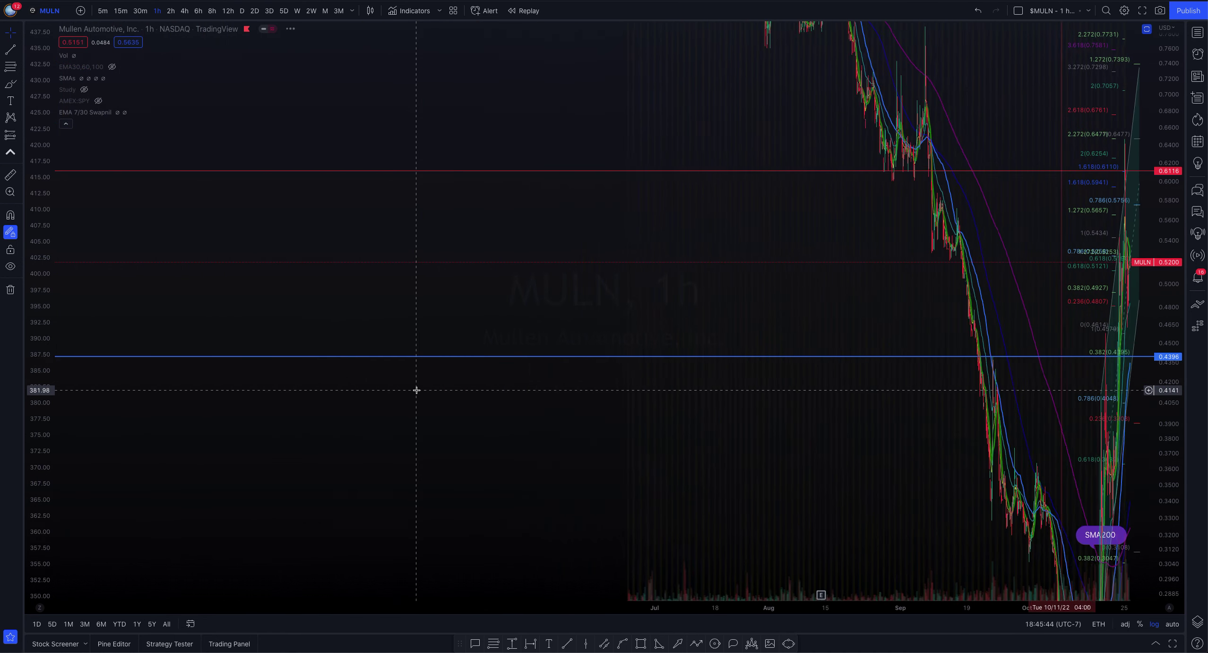
scroll(416, 390, "down", 3)
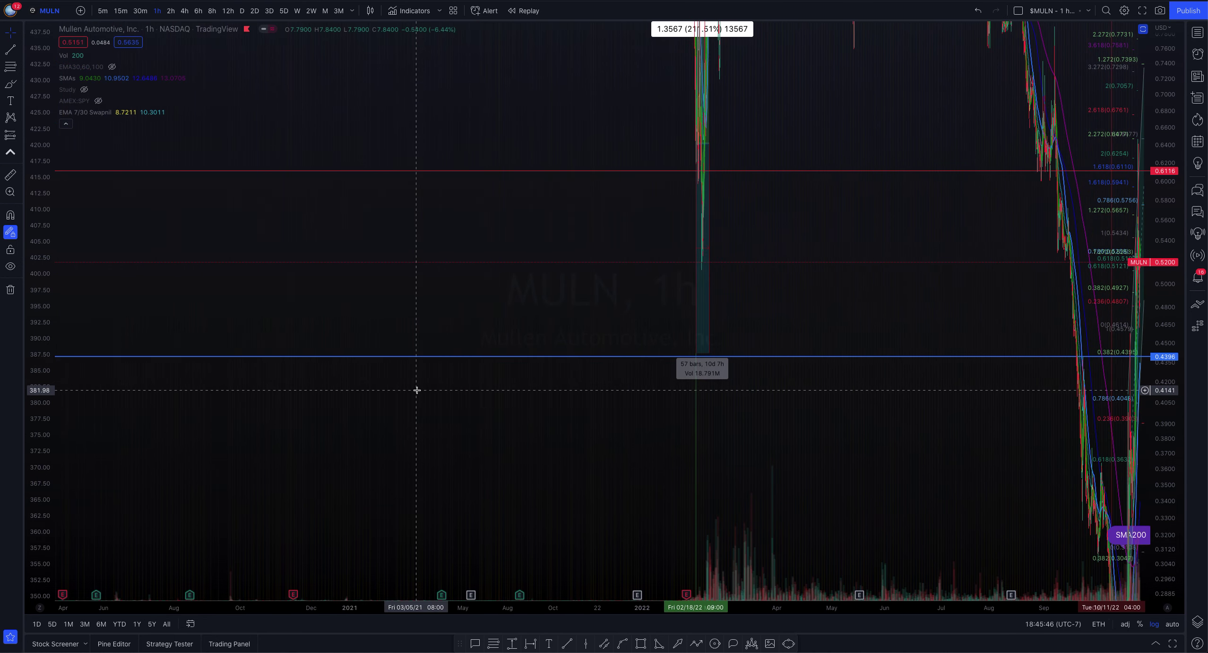
scroll(417, 390, "up", 15)
scroll(444, 388, "up", 6)
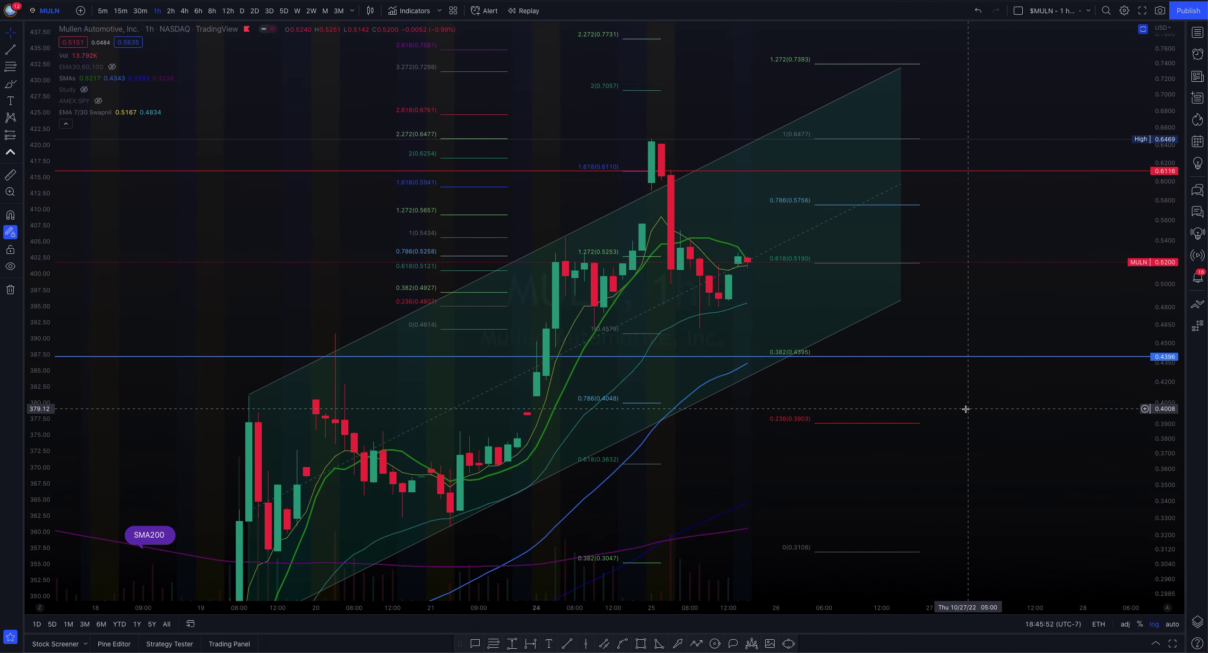
Extend the rising parallel channel forward along its slope to 10/27/22 02:00, with its upper corner at about 0.76.
left_click_drag(327, 202, 320, 175)
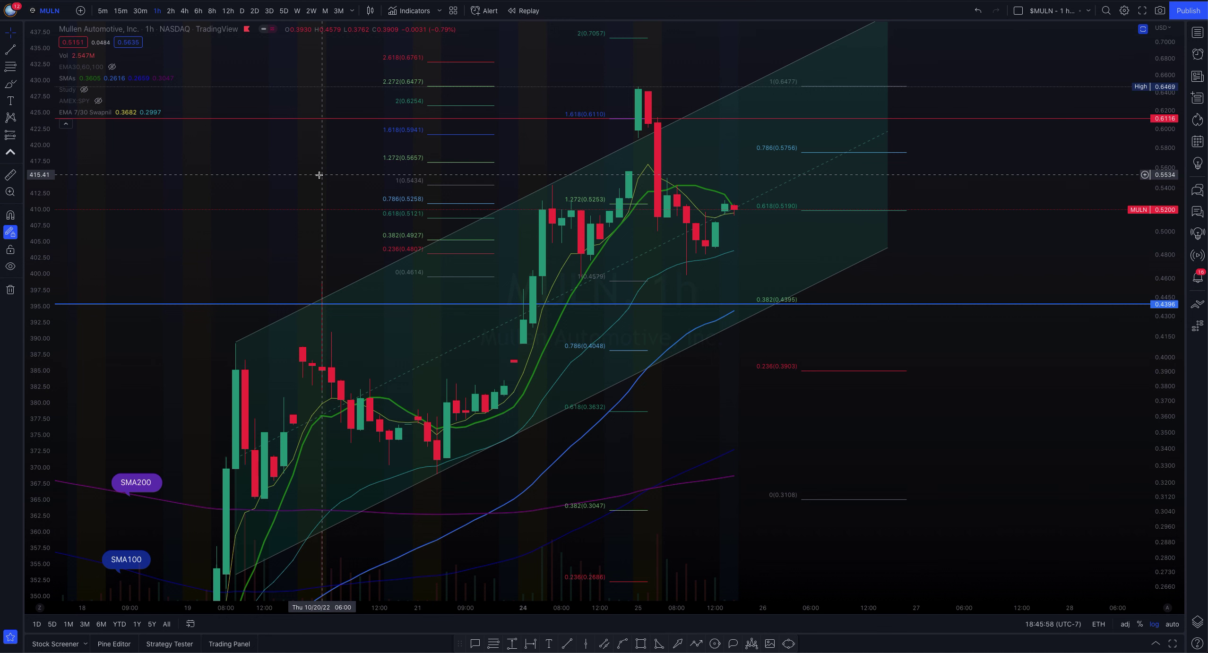
left_click_drag(1035, 305, 1040, 424)
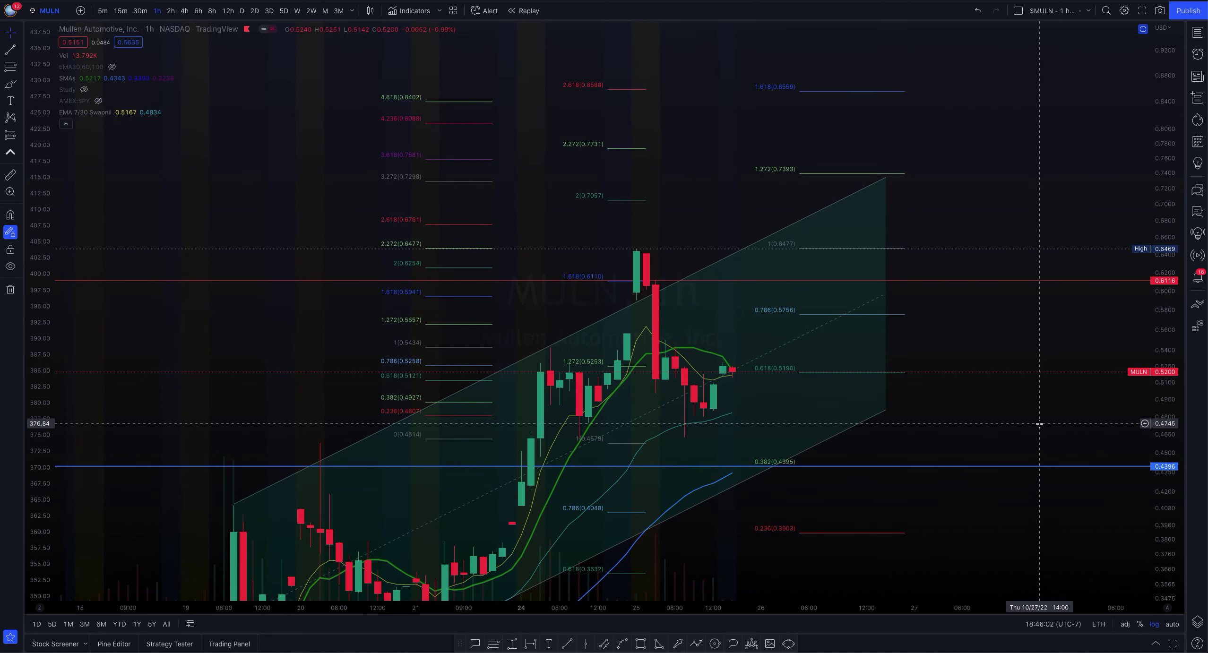
left_click(868, 467)
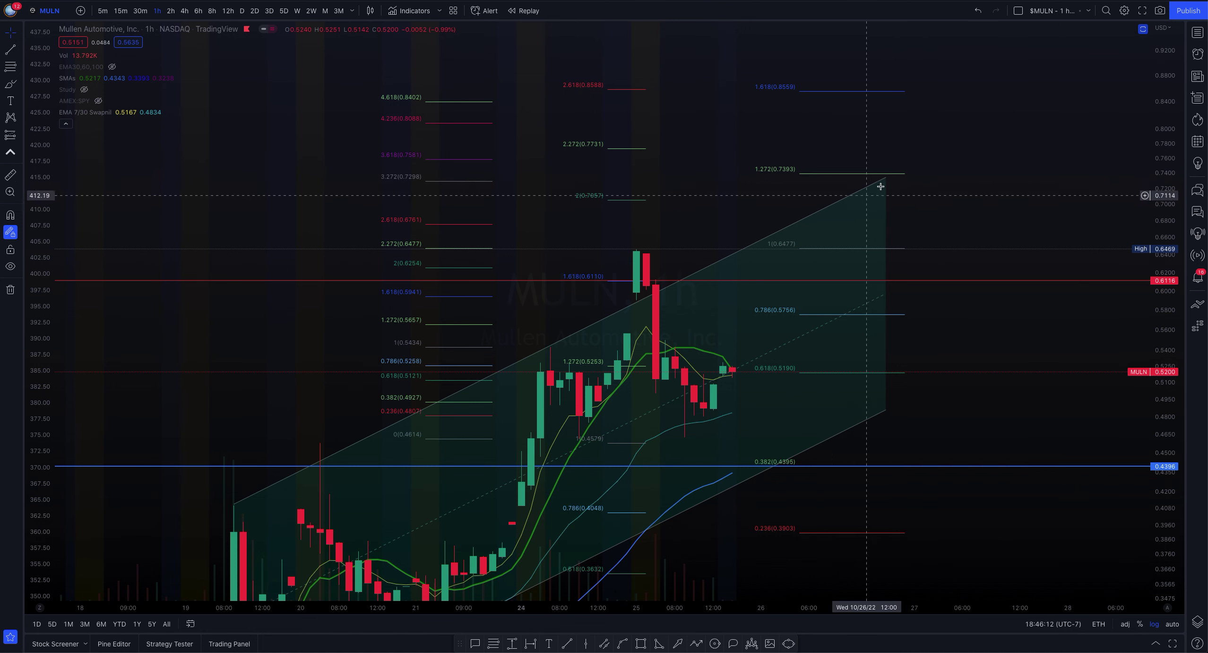
left_click(561, 339)
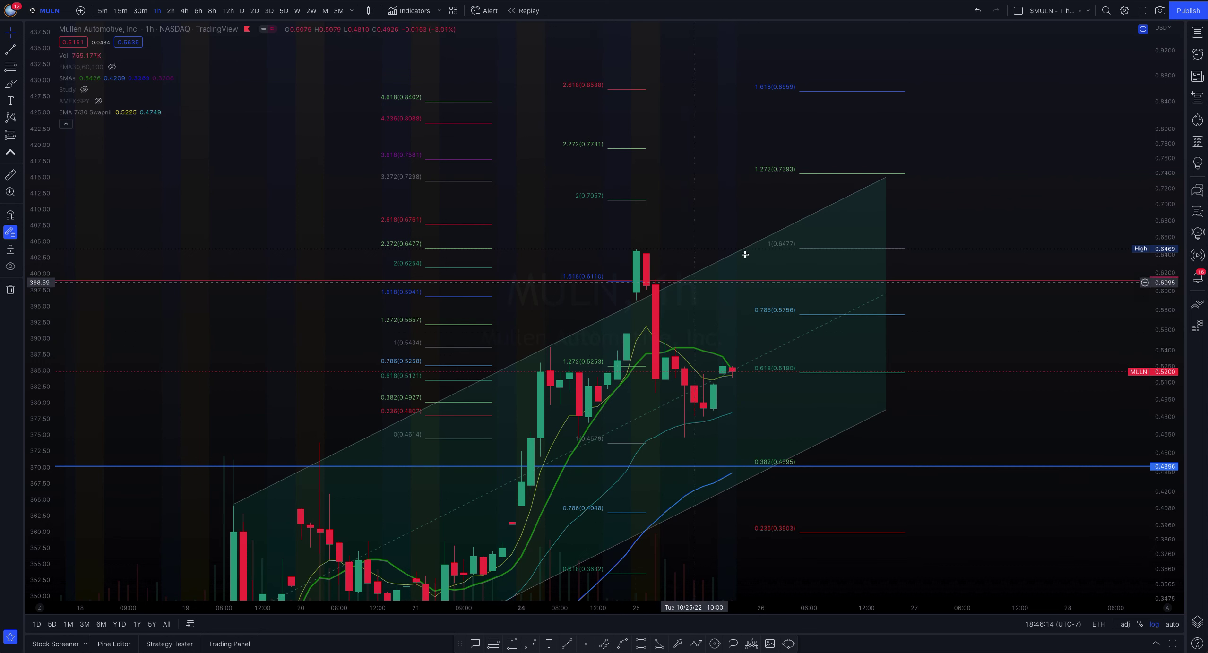
left_click_drag(887, 179, 920, 161)
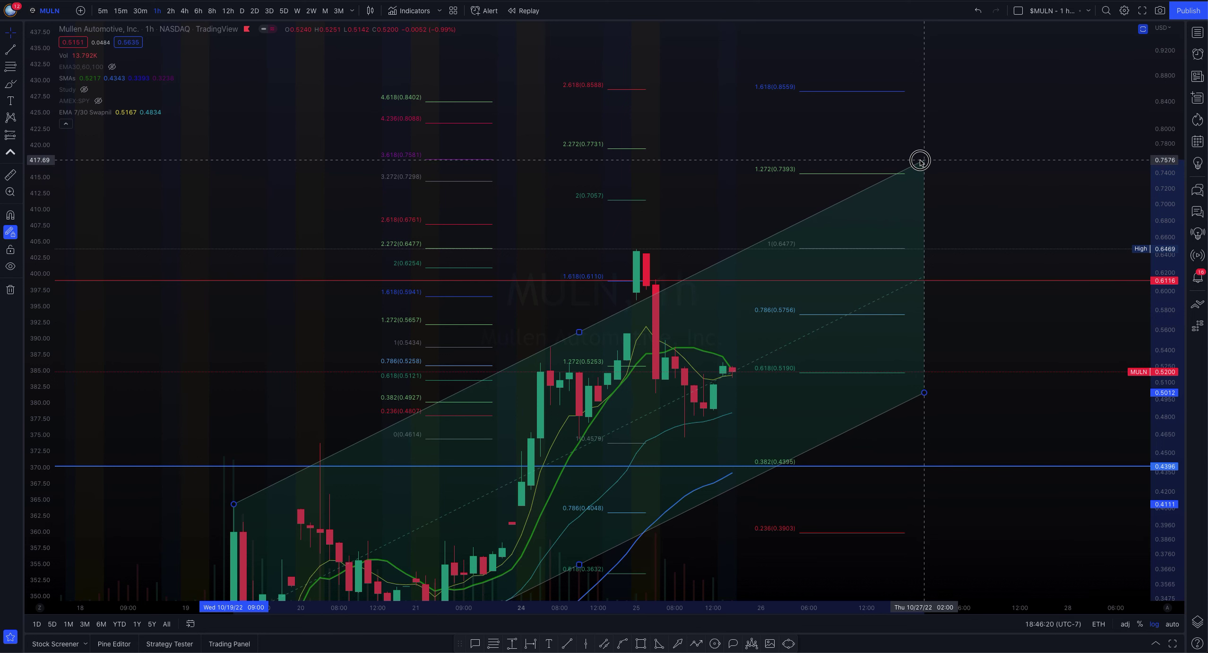
left_click(875, 128)
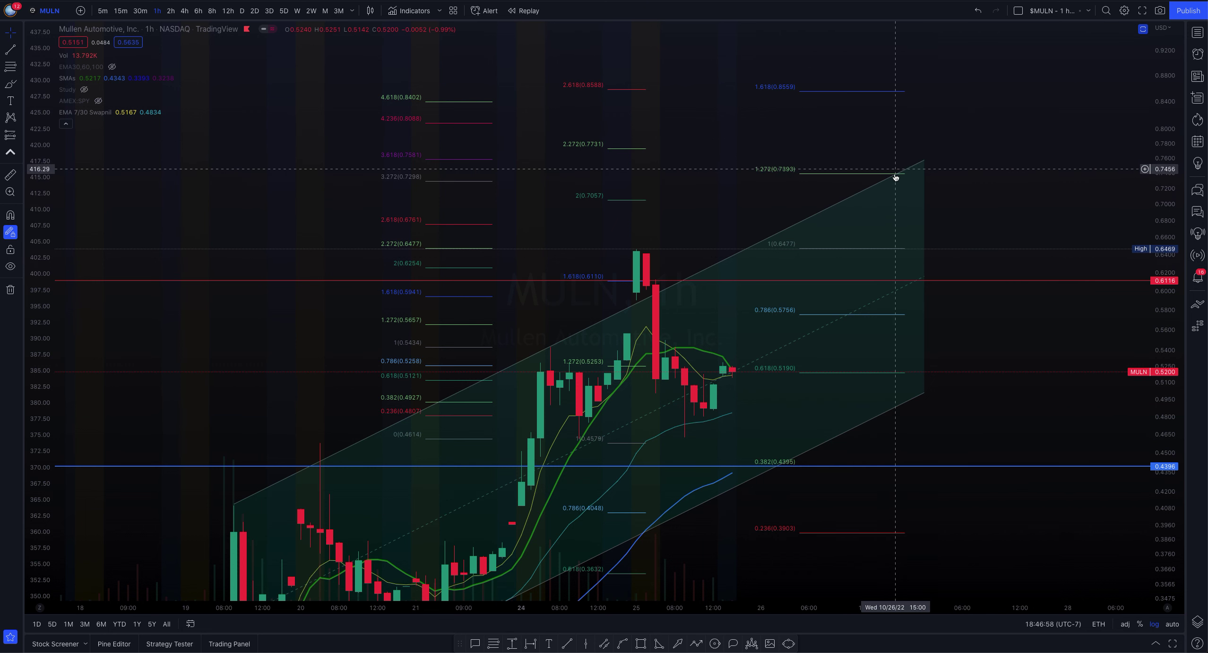
Draw a horizontal line at 0.7394, along the 1.272 Fibonacci level near the channel's upper edge.
left_click(1145, 174)
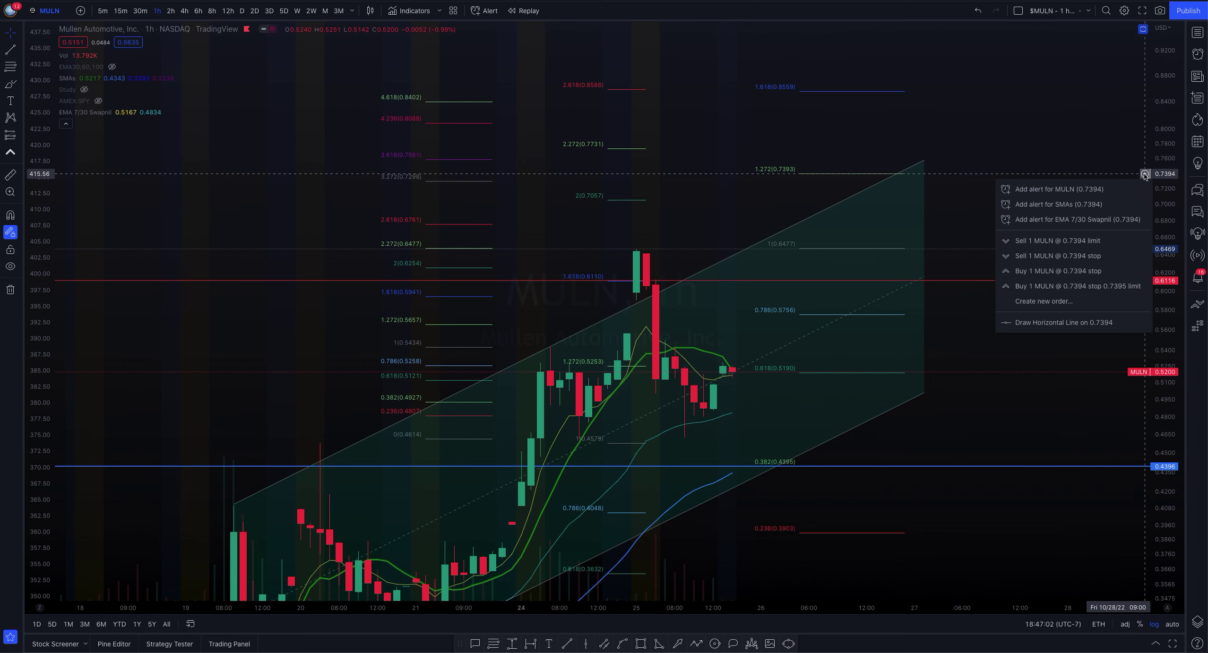
left_click(1069, 323)
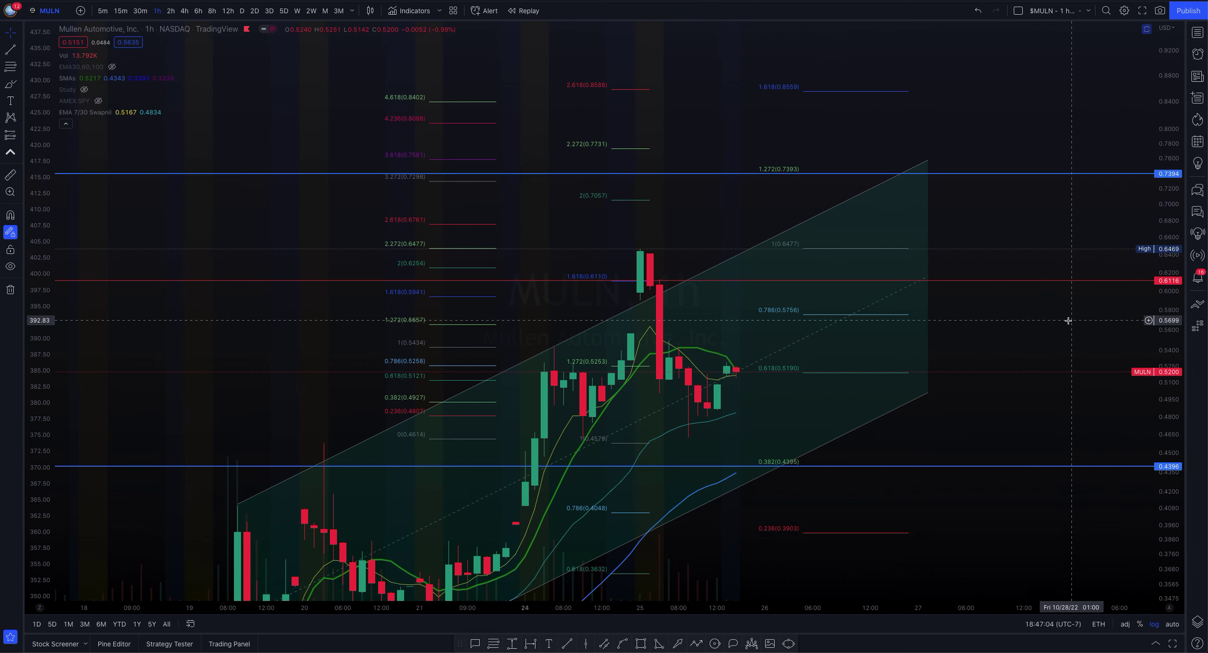
scroll(1055, 227, "down", 1)
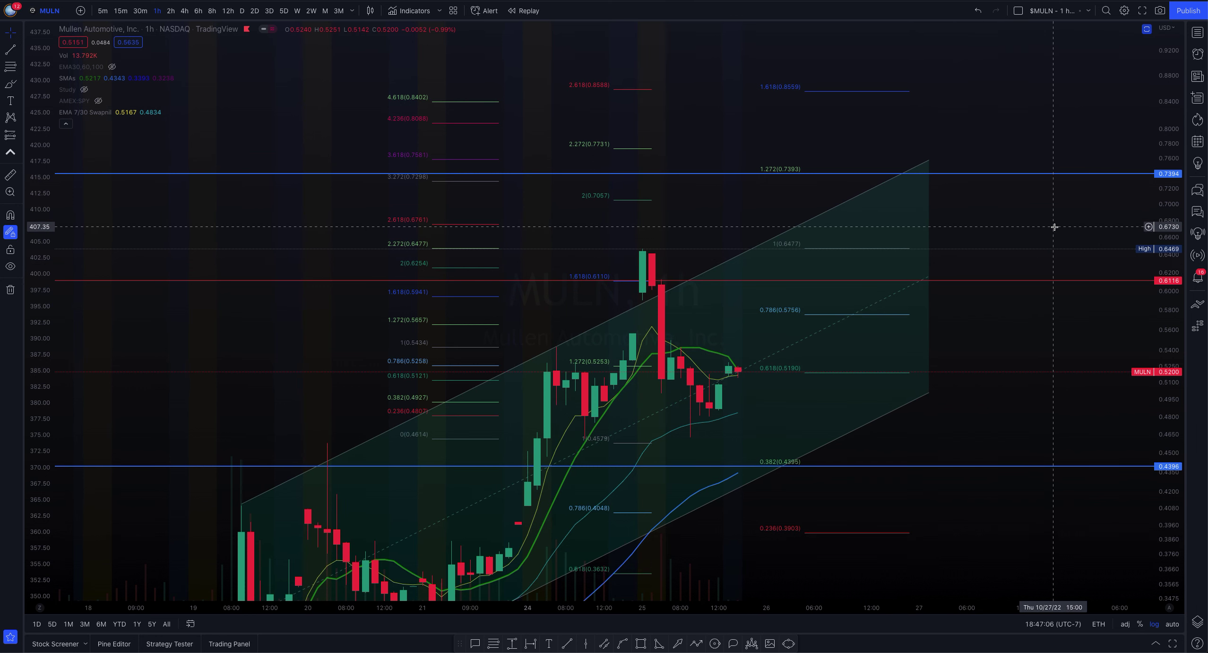
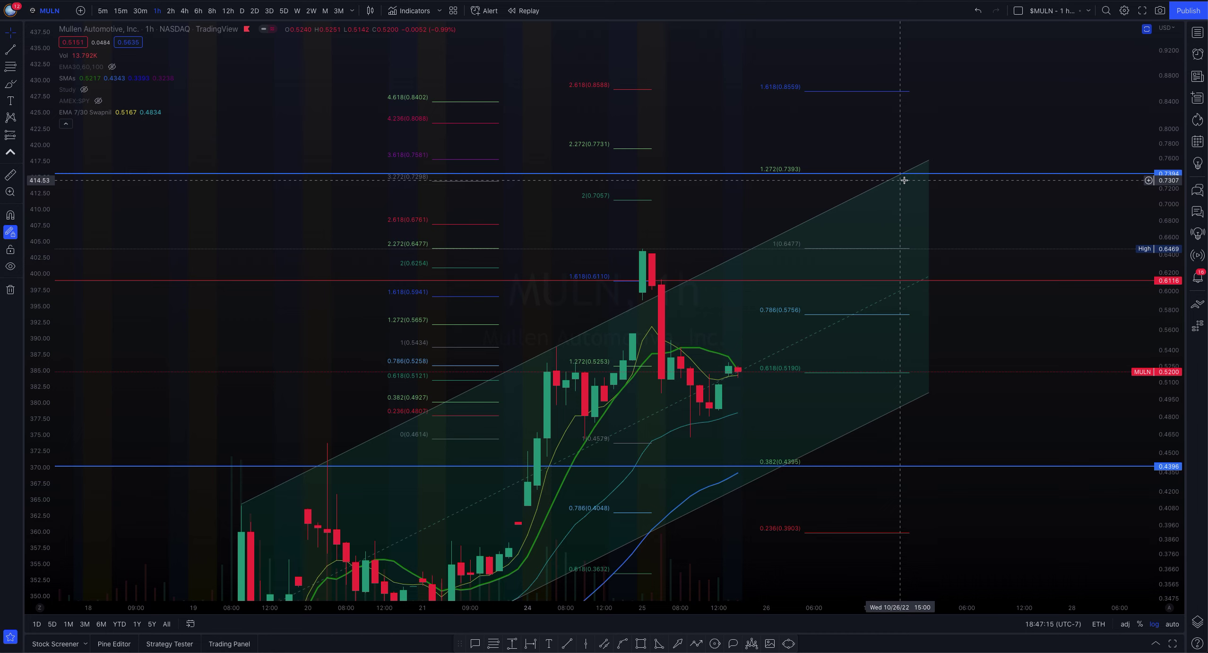
Examine the August and September price action around the 0.7394 line for reactions at that level.
scroll(903, 181, "down", 10)
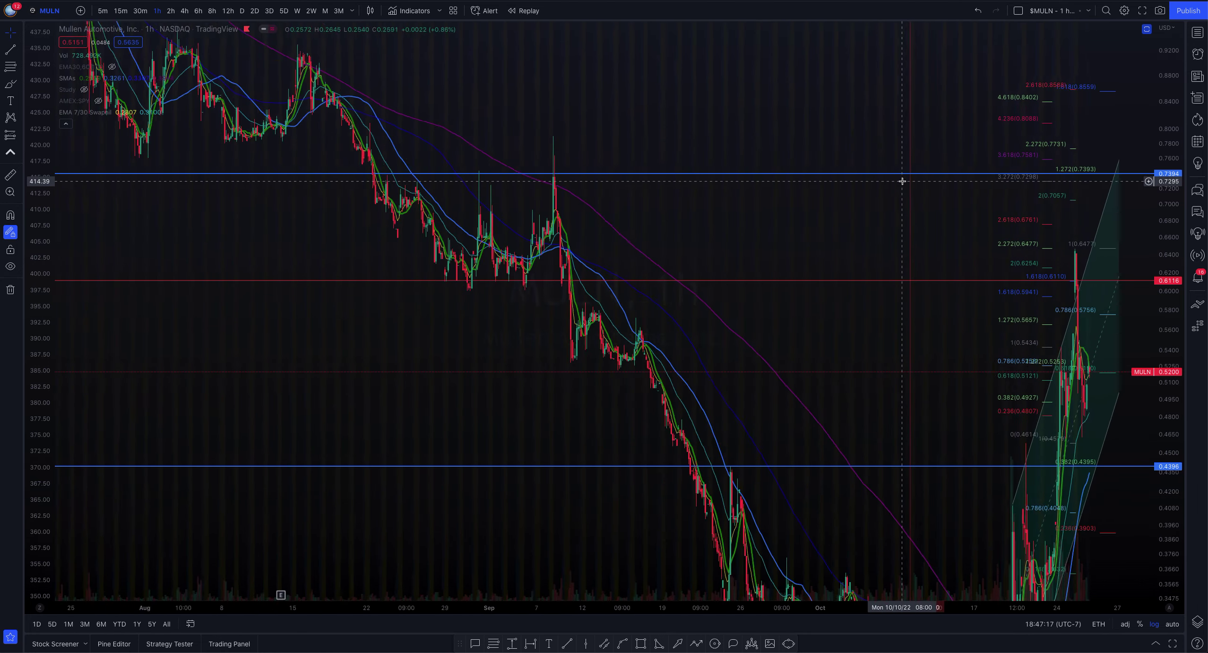
left_click_drag(440, 359, 404, 434)
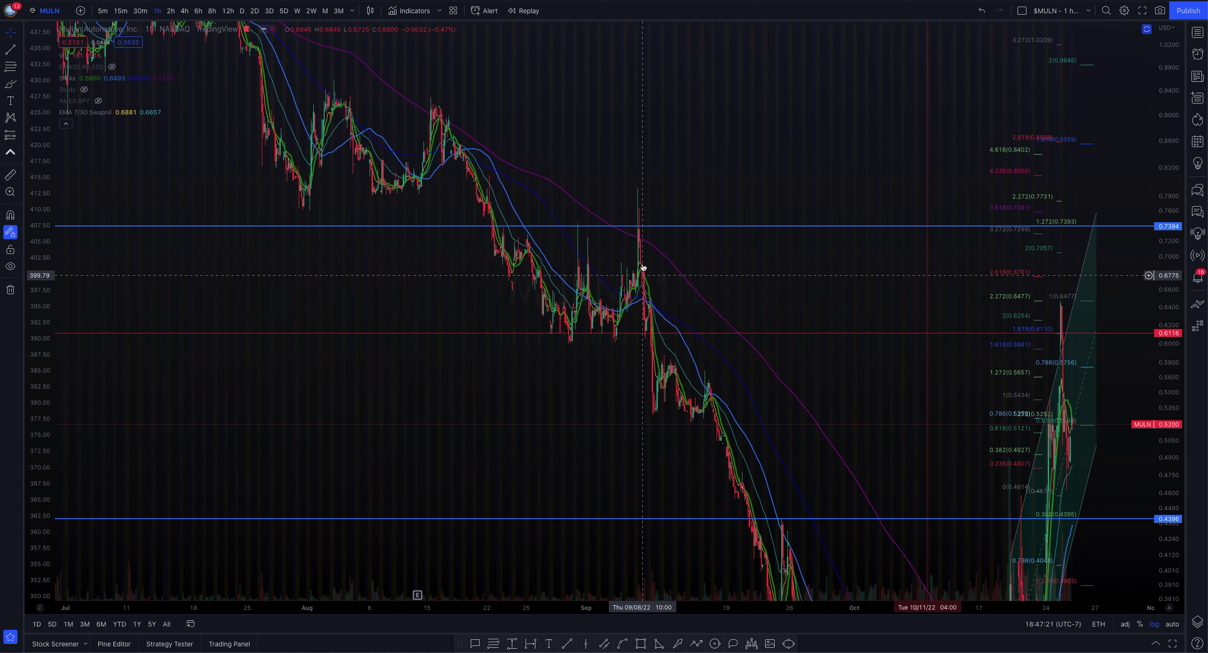
scroll(521, 249, "up", 1)
scroll(204, 220, "up", 2)
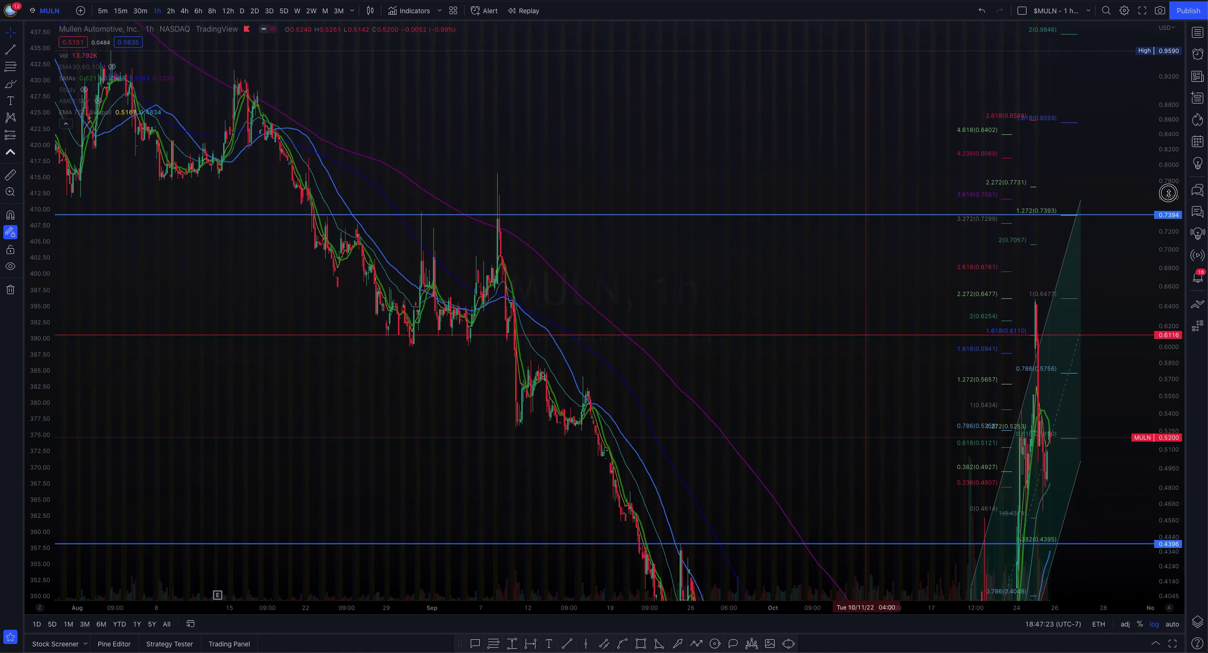
scroll(204, 220, "up", 2)
left_click_drag(202, 224, 1055, 270)
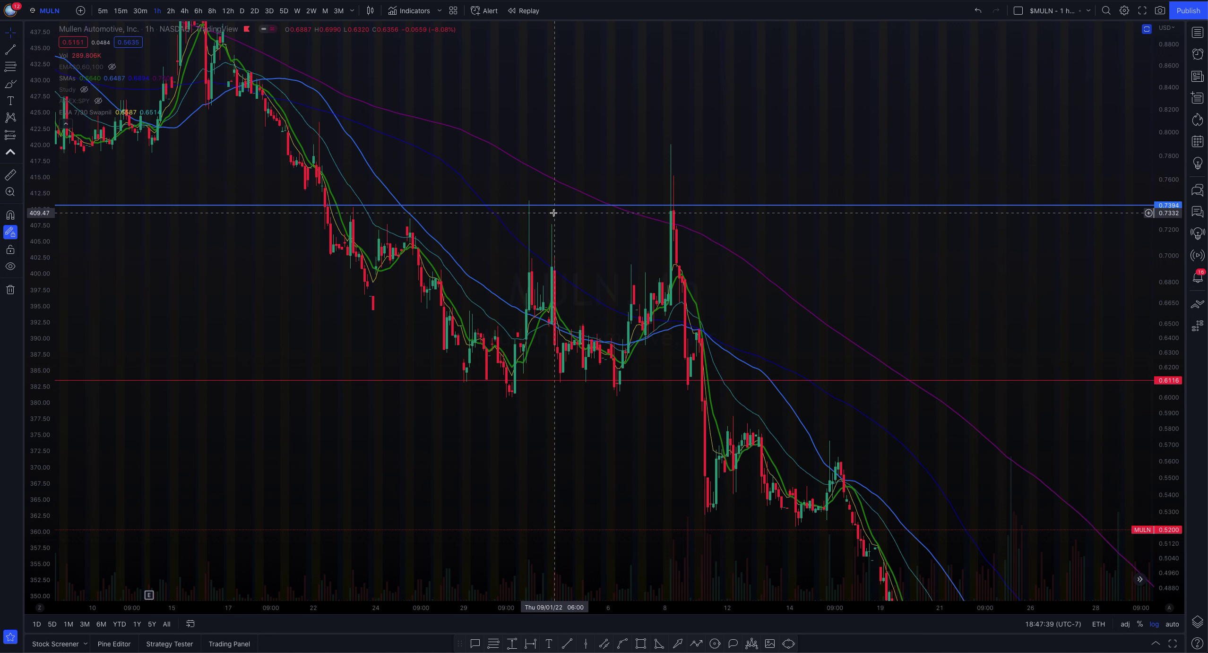
left_click(676, 207)
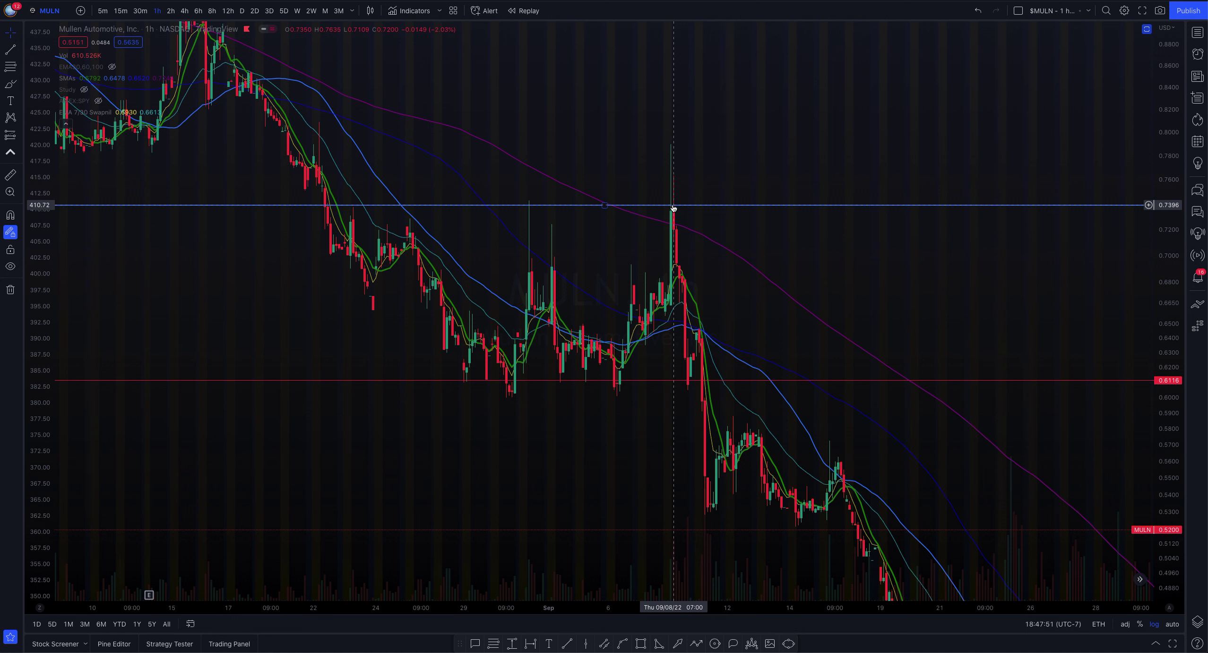
Check the 0.7394 line against price history back to early 2022, and return to the latest candles.
scroll(673, 208, "down", 5)
scroll(673, 208, "down", 8)
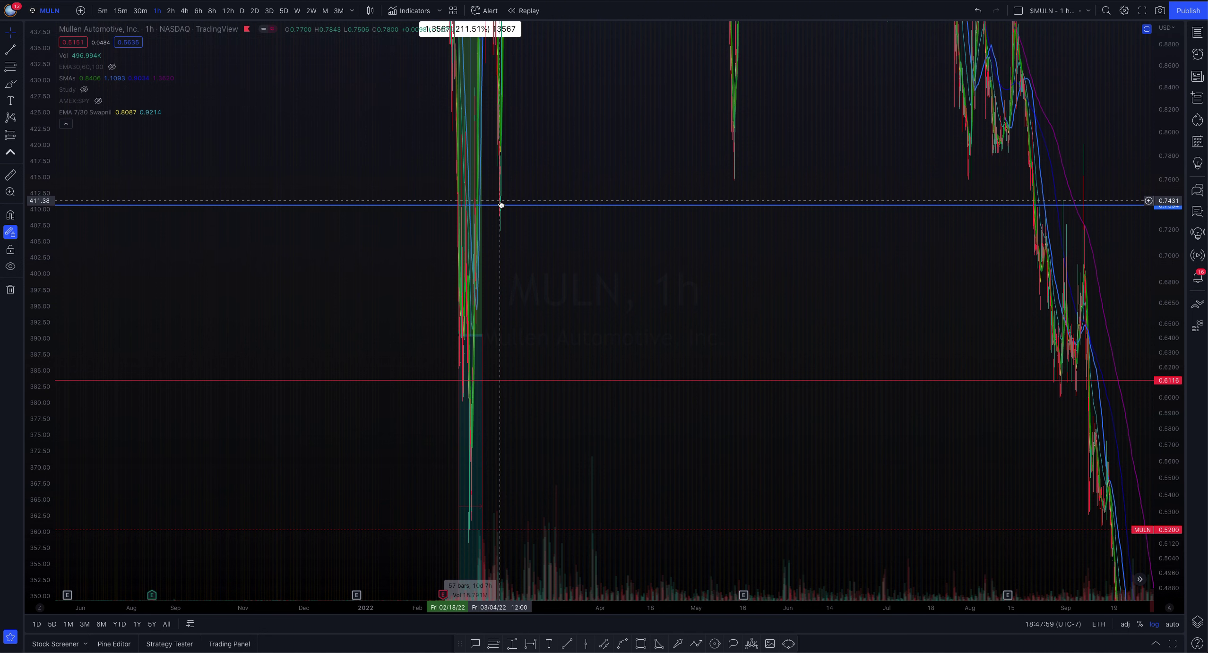
scroll(468, 198, "up", 3)
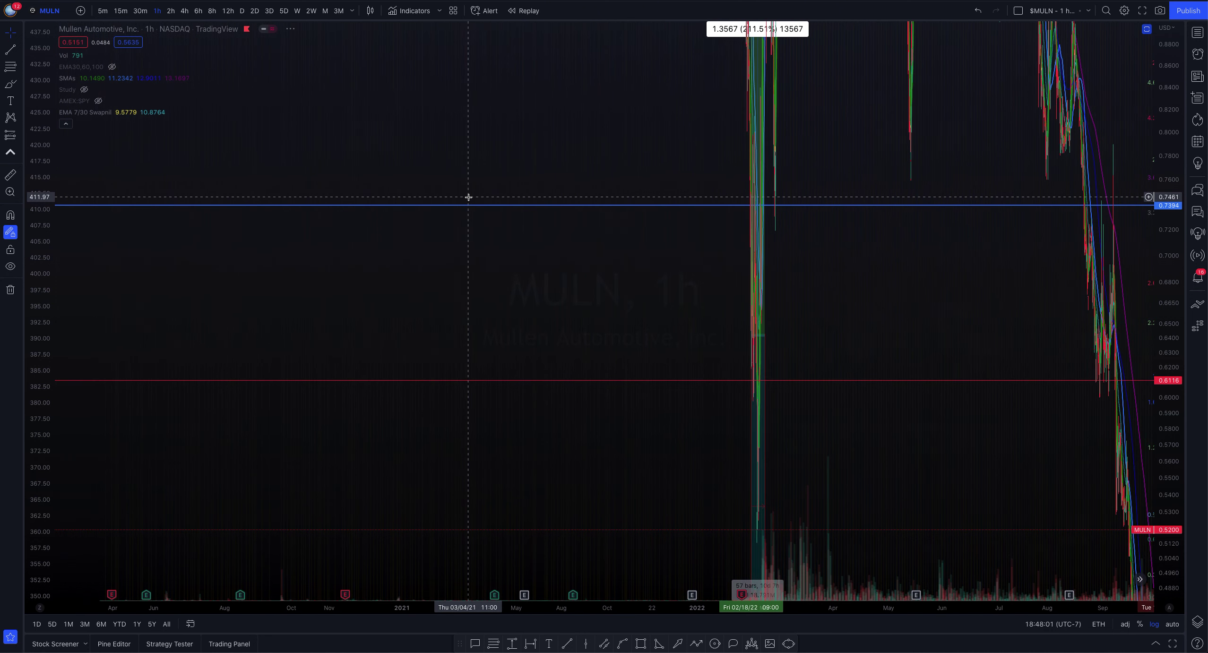
scroll(473, 196, "down", 4)
scroll(473, 196, "up", 10)
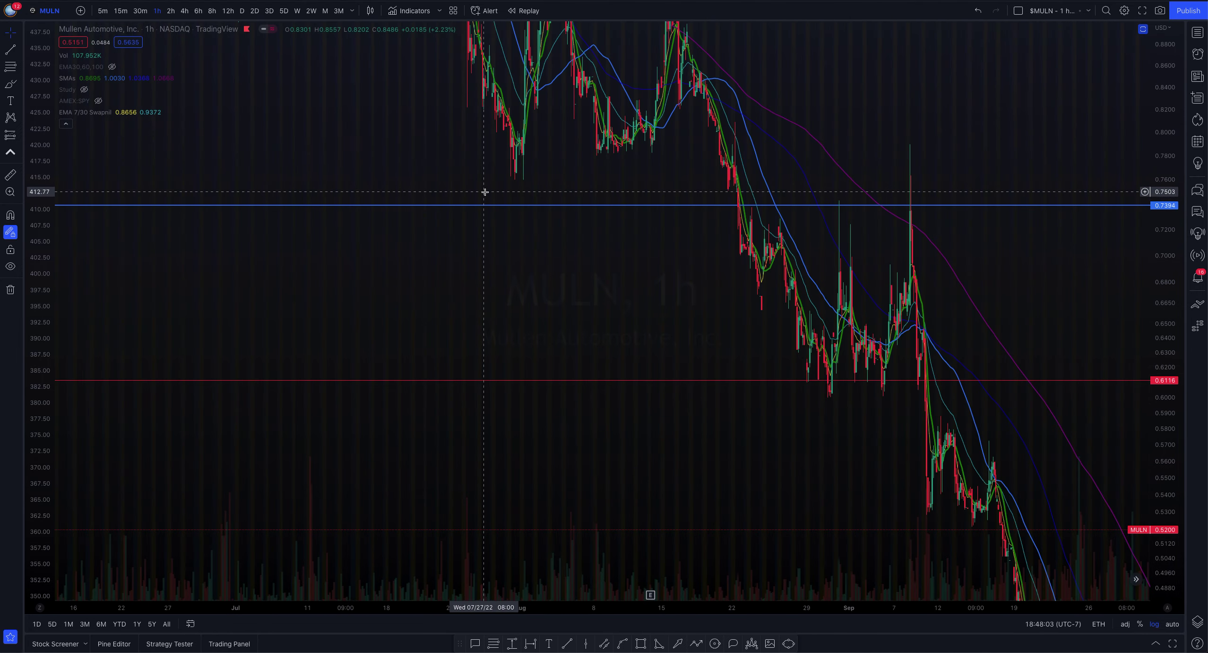
left_click_drag(1105, 249, 343, 234)
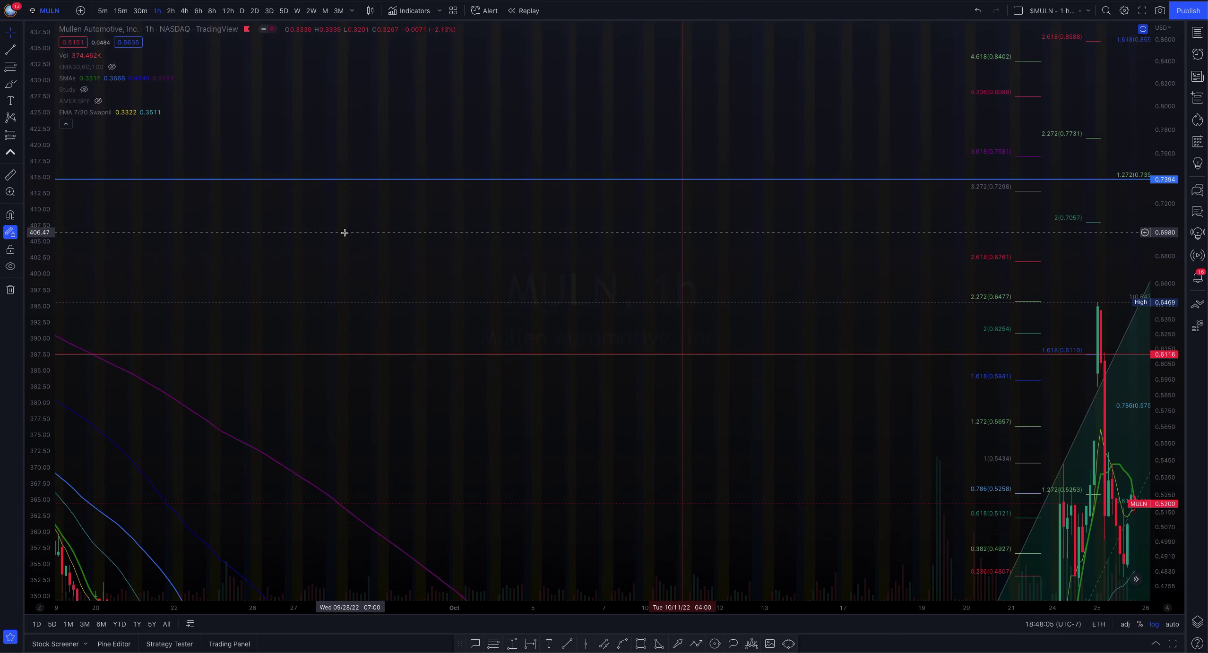
left_click_drag(607, 244, 383, 234)
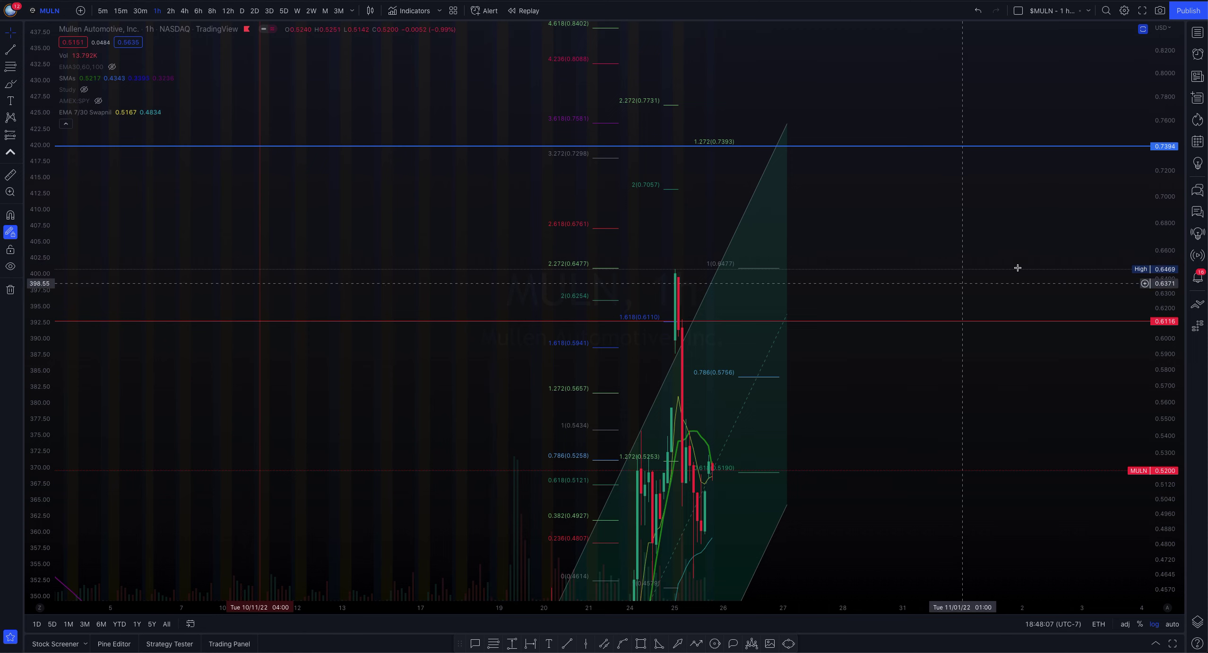
Review the hourly rising channel and latest candles between the 0.4396 and 0.7394 horizontal lines.
left_click_drag(1164, 173, 1153, 513)
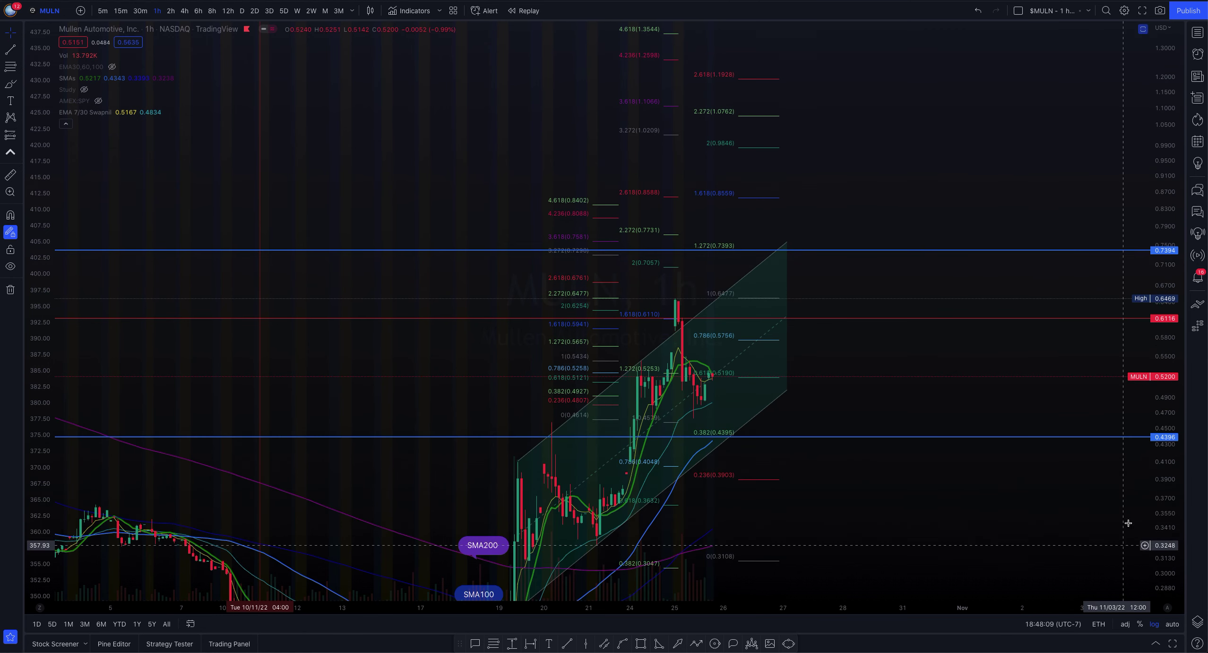
left_click_drag(852, 507, 868, 369)
scroll(922, 458, "up", 3)
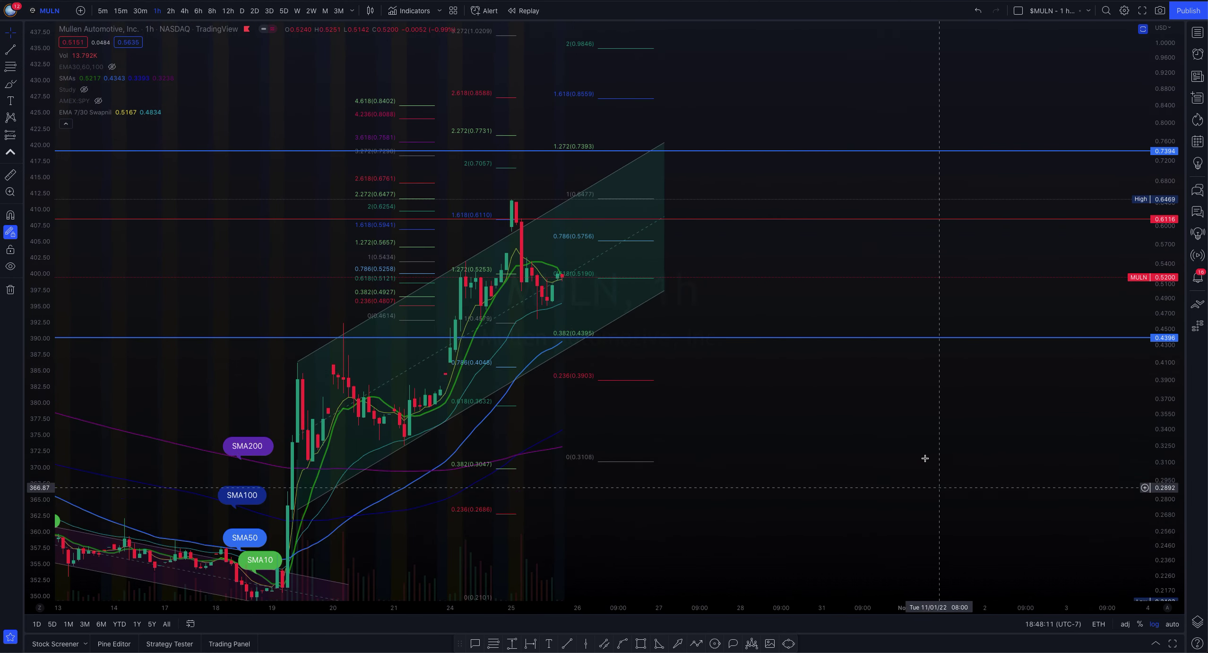
scroll(700, 454, "up", 3)
left_click_drag(628, 440, 741, 461)
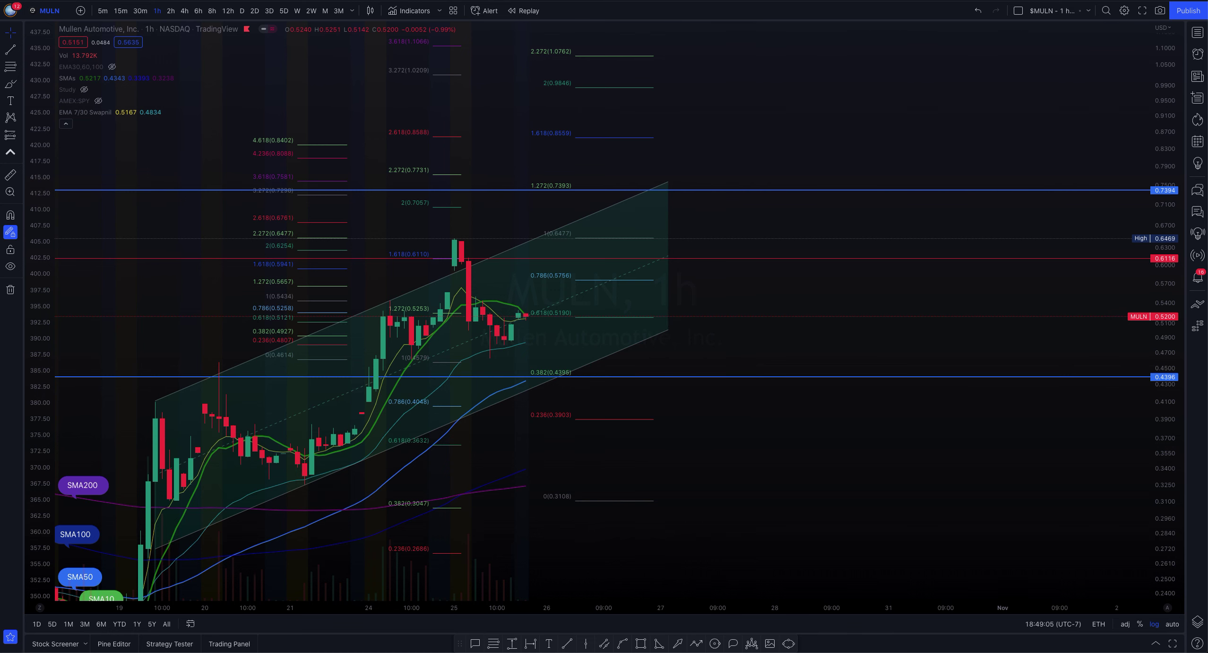
Switch to the 12-hour MULN chart and examine the late October candles against the moving averages and Fibonacci levels.
key("ctrl+Tab")
left_click_drag(936, 221, 854, 220)
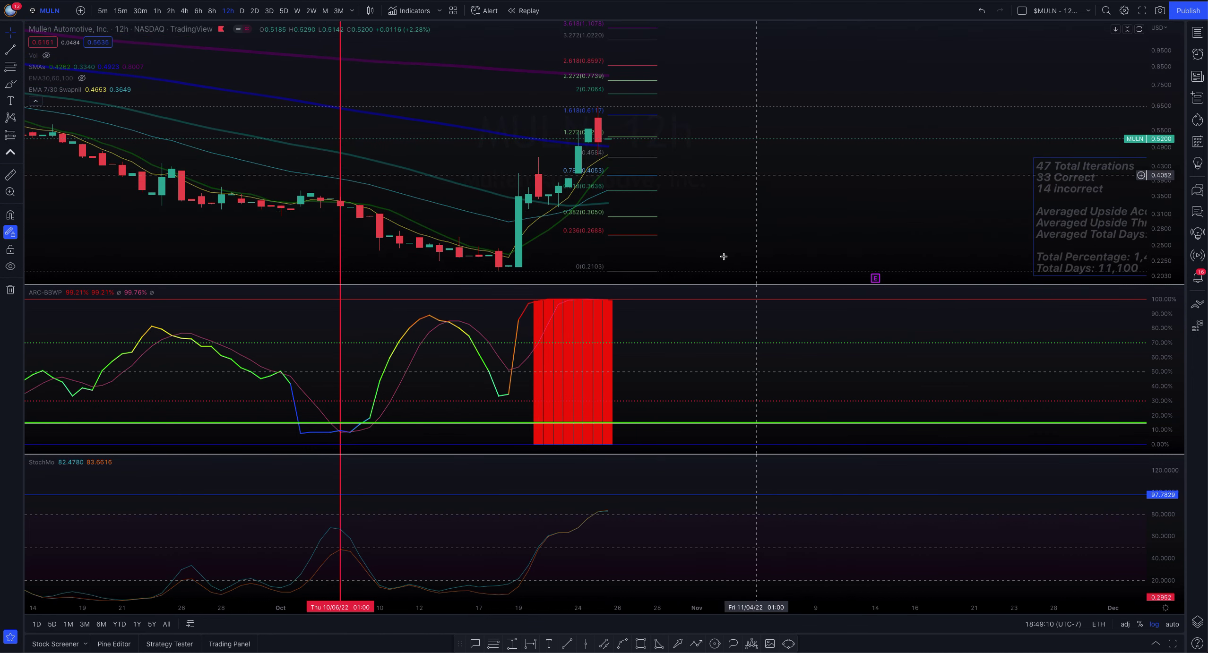
left_click_drag(1158, 220, 1199, 78)
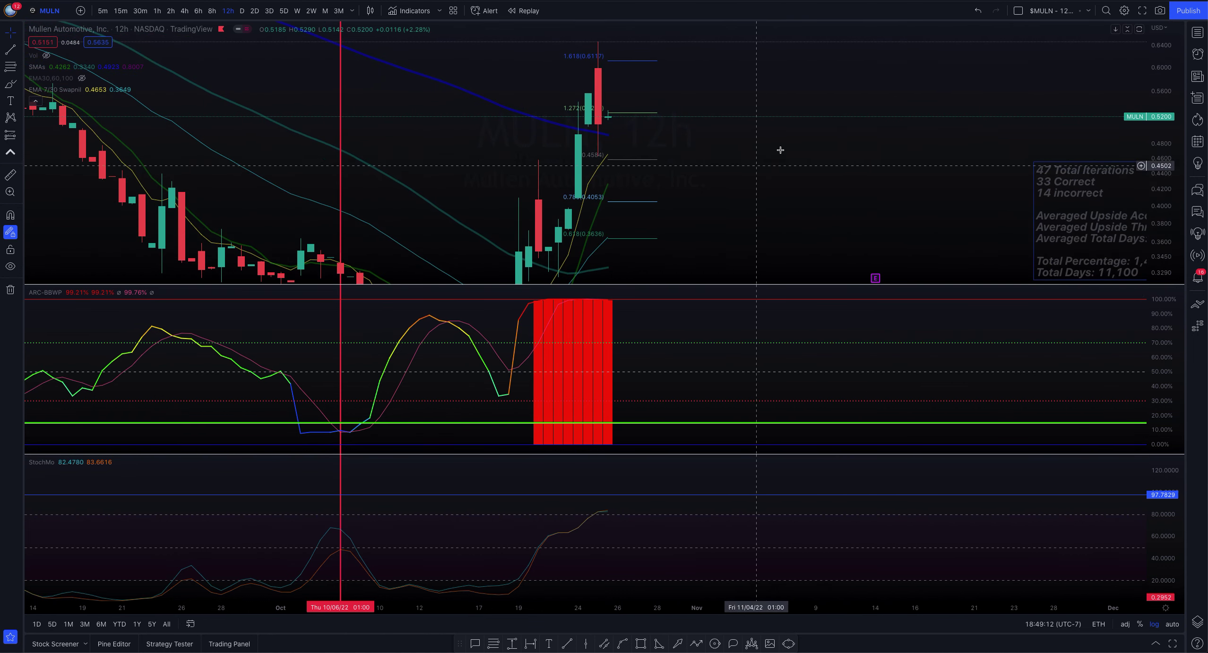
scroll(785, 142, "up", 5)
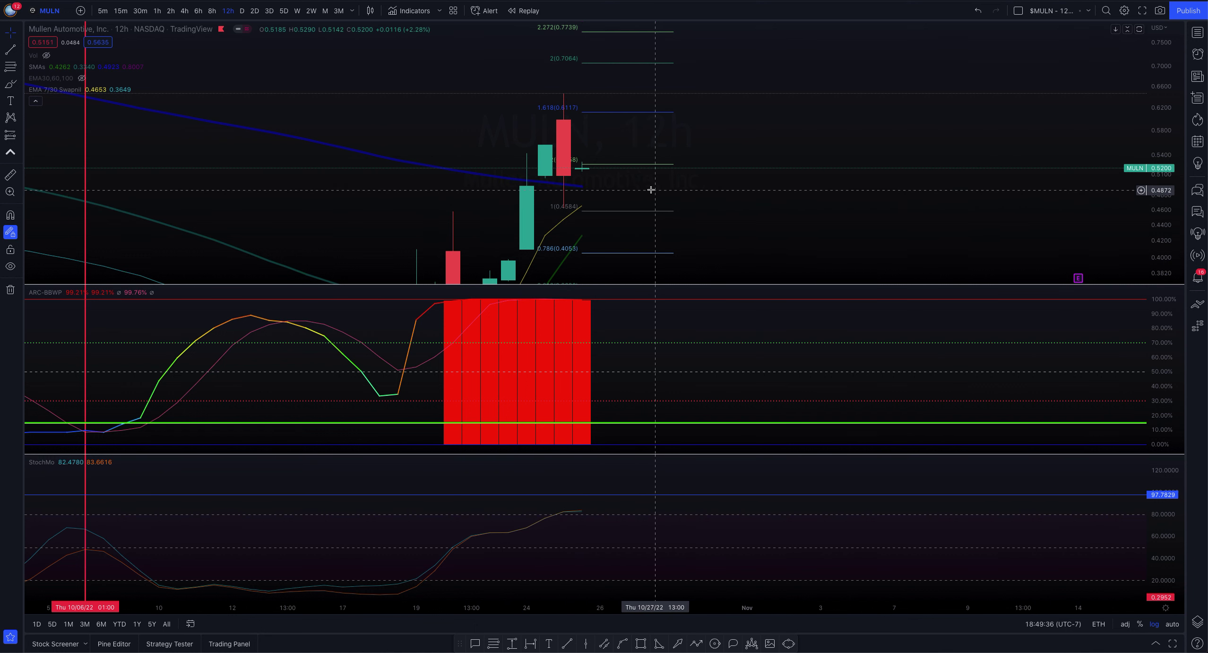
scroll(556, 176, "up", 2)
left_click_drag(591, 208, 772, 213)
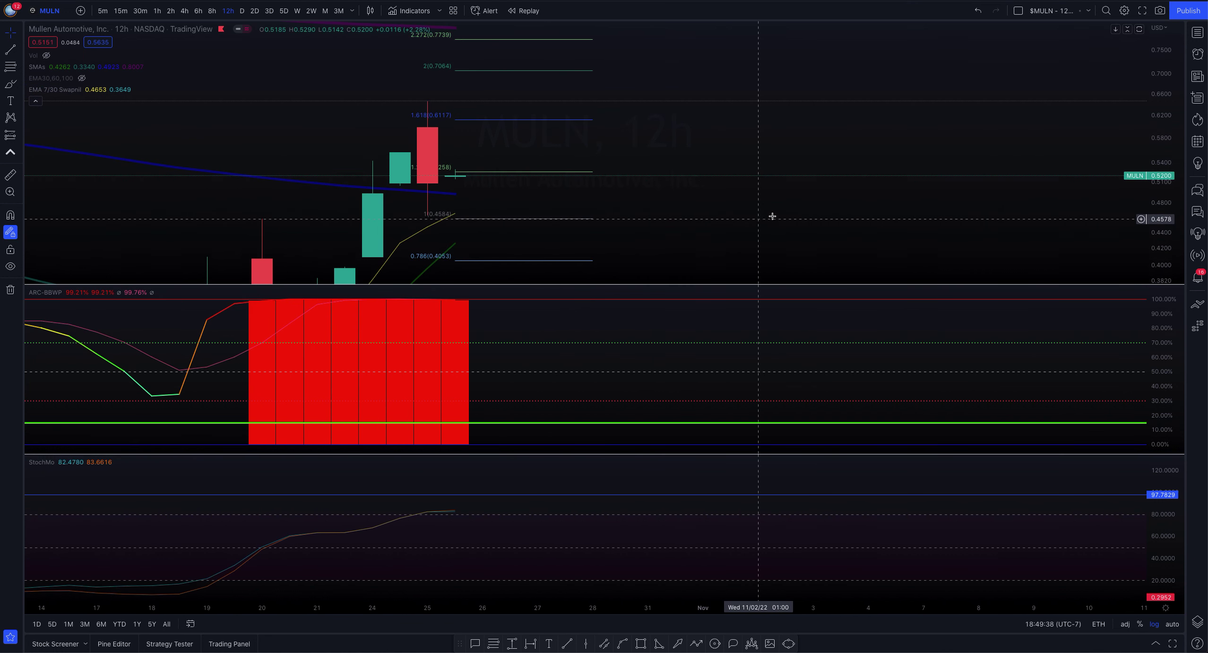
Inspect the latest 12-hour candle around the 1.272 Fibonacci level and compare it with the neighbouring levels.
scroll(487, 194, "up", 5)
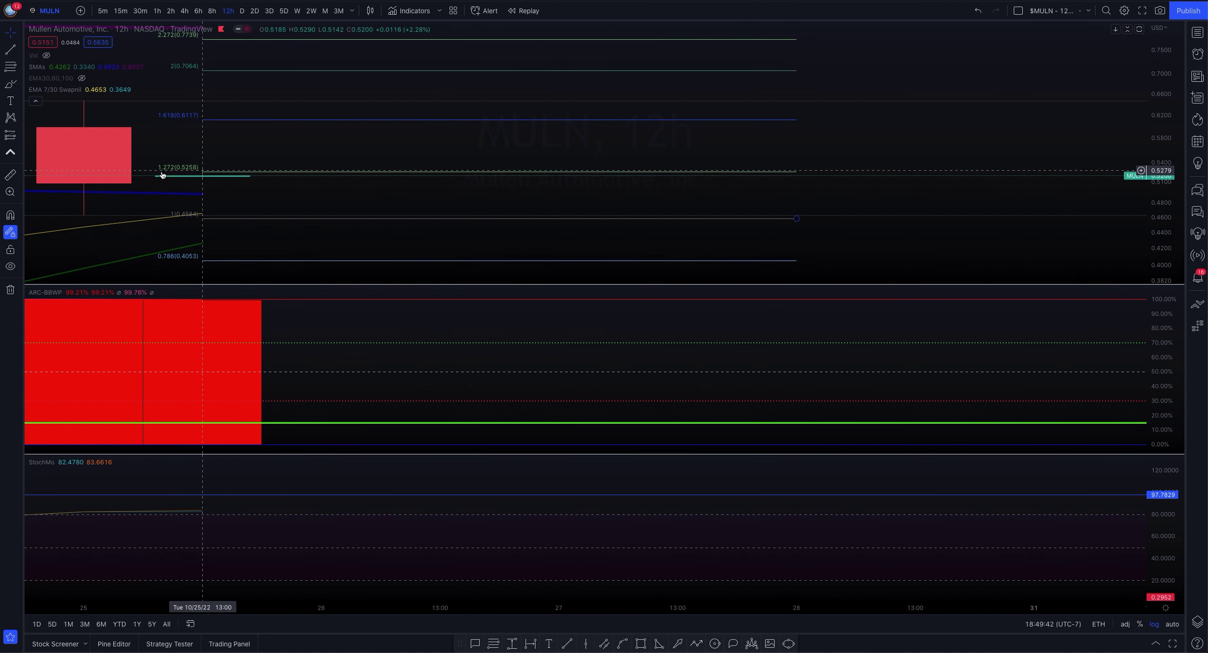
scroll(305, 189, "down", 4)
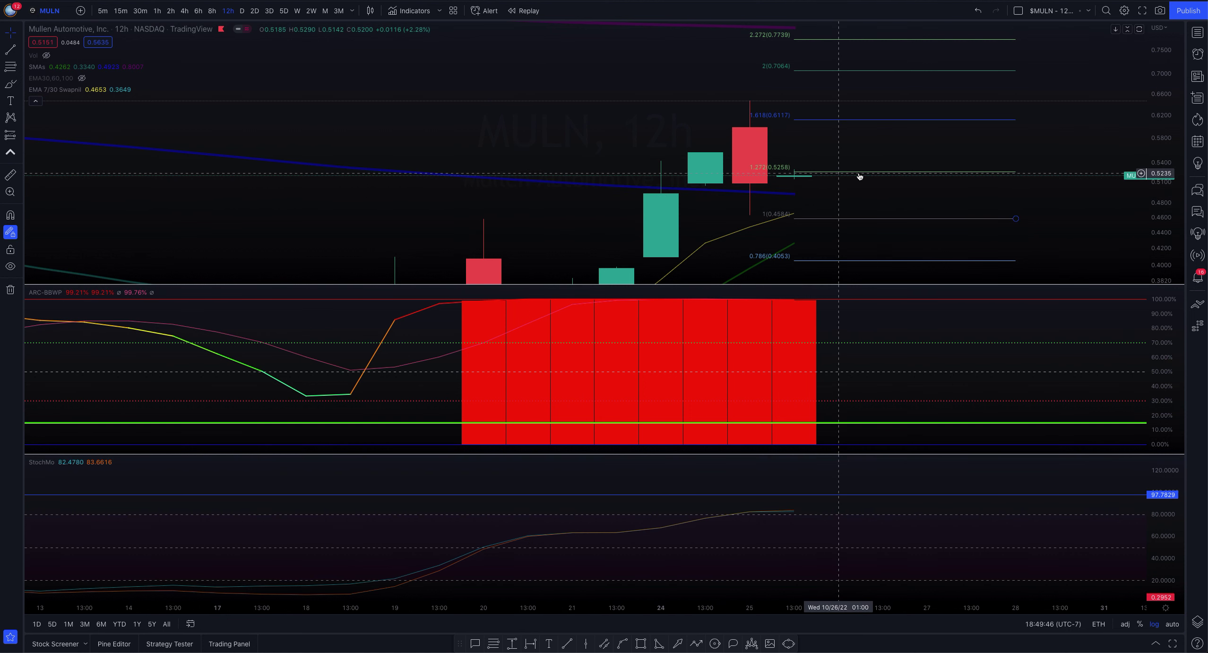
scroll(859, 176, "down", 1)
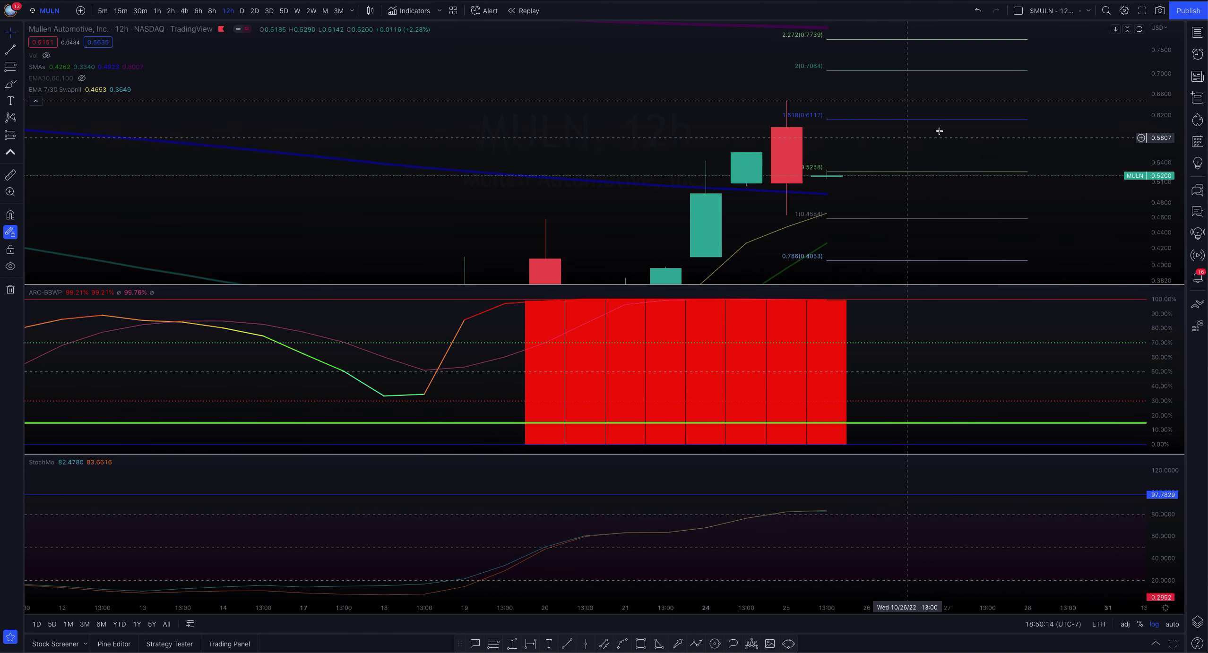
scroll(963, 162, "down", 4)
left_click_drag(814, 113, 604, 127)
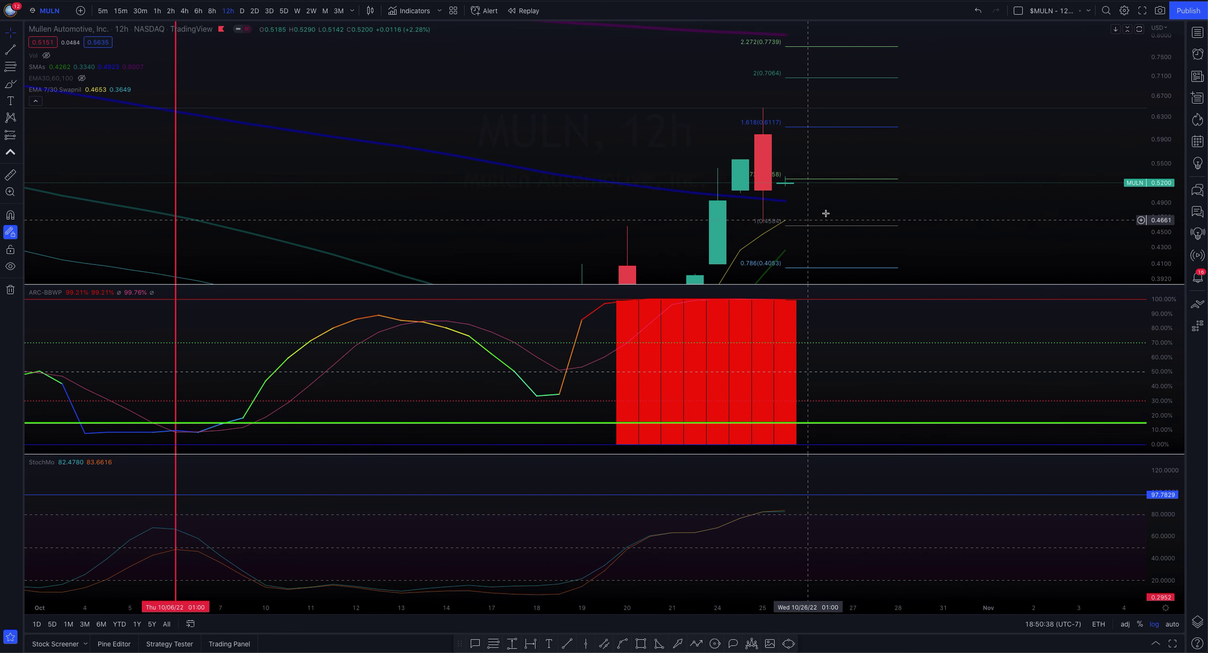
left_click_drag(1032, 208, 941, 186)
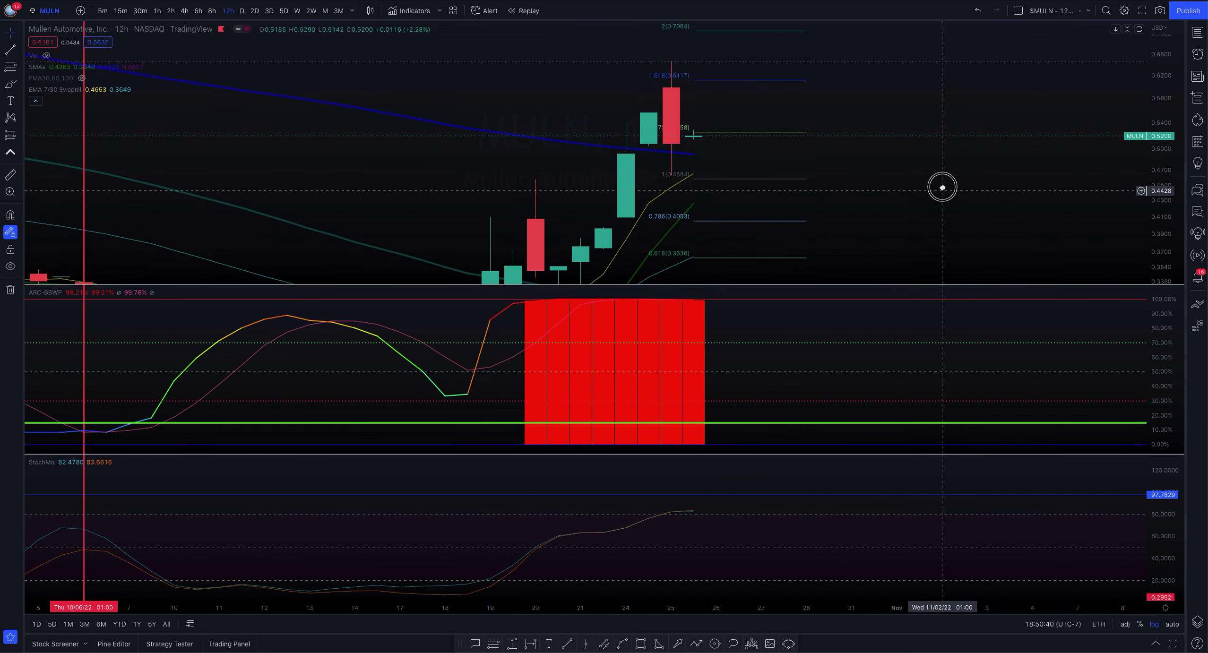
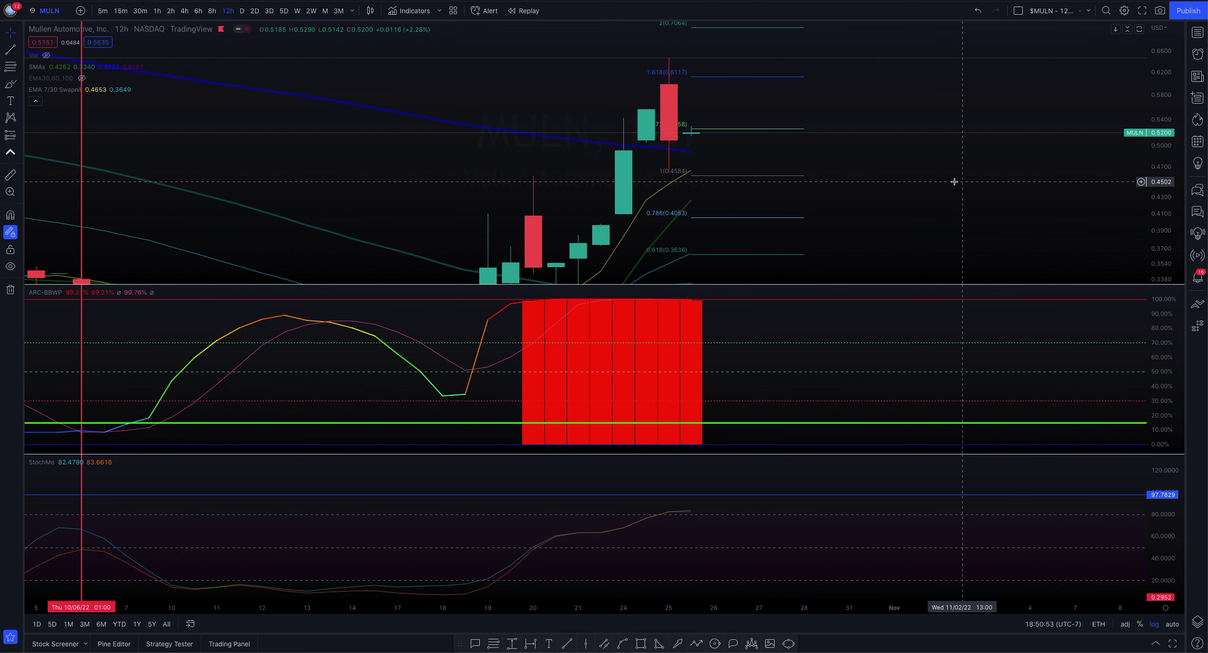
Review the September and October 12-hour price action against the moving averages and the ARC-BBWP indicator.
scroll(869, 197, "down", 5)
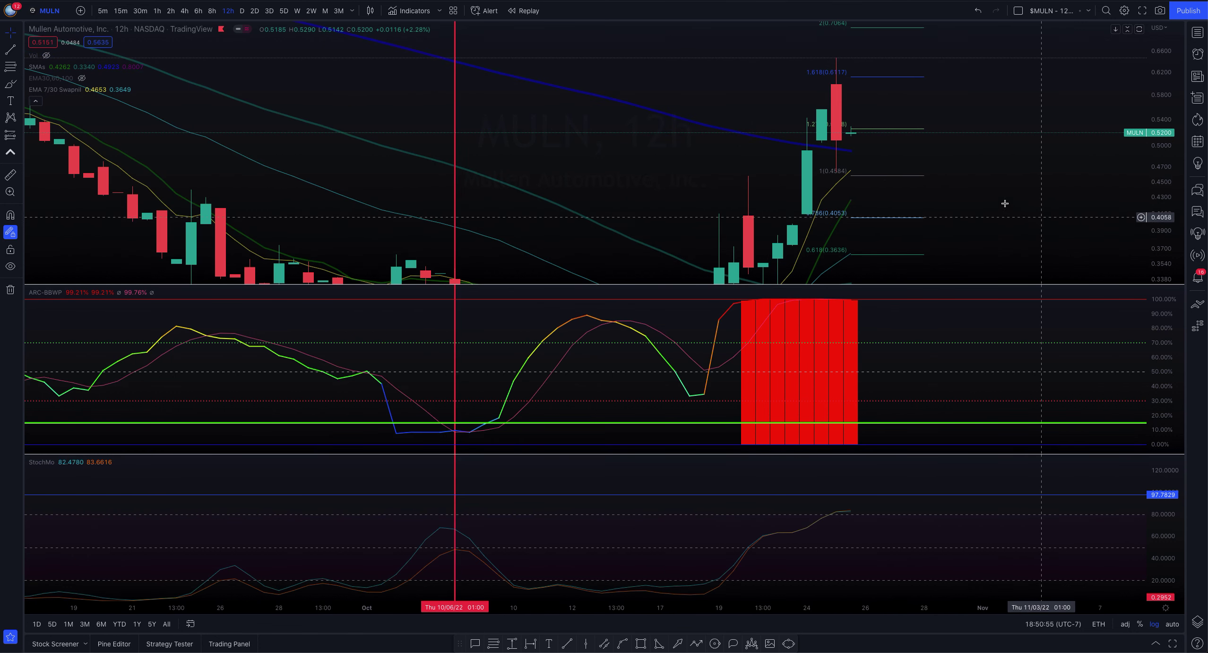
left_click_drag(908, 199, 822, 146)
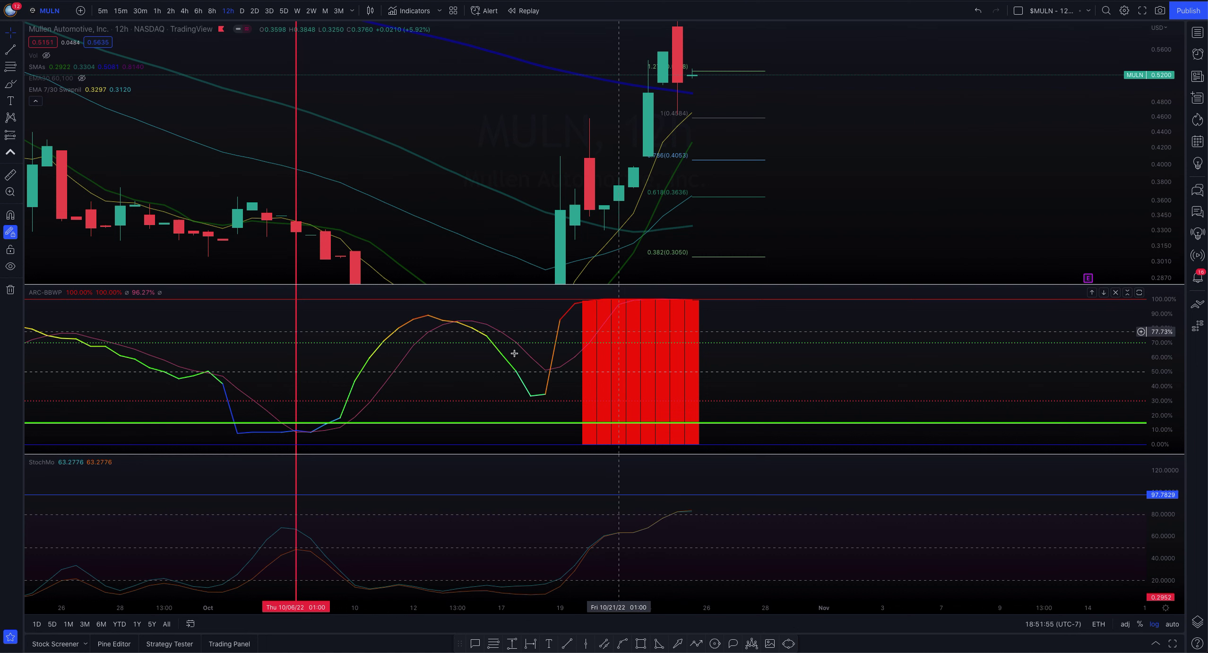
left_click_drag(488, 197, 513, 81)
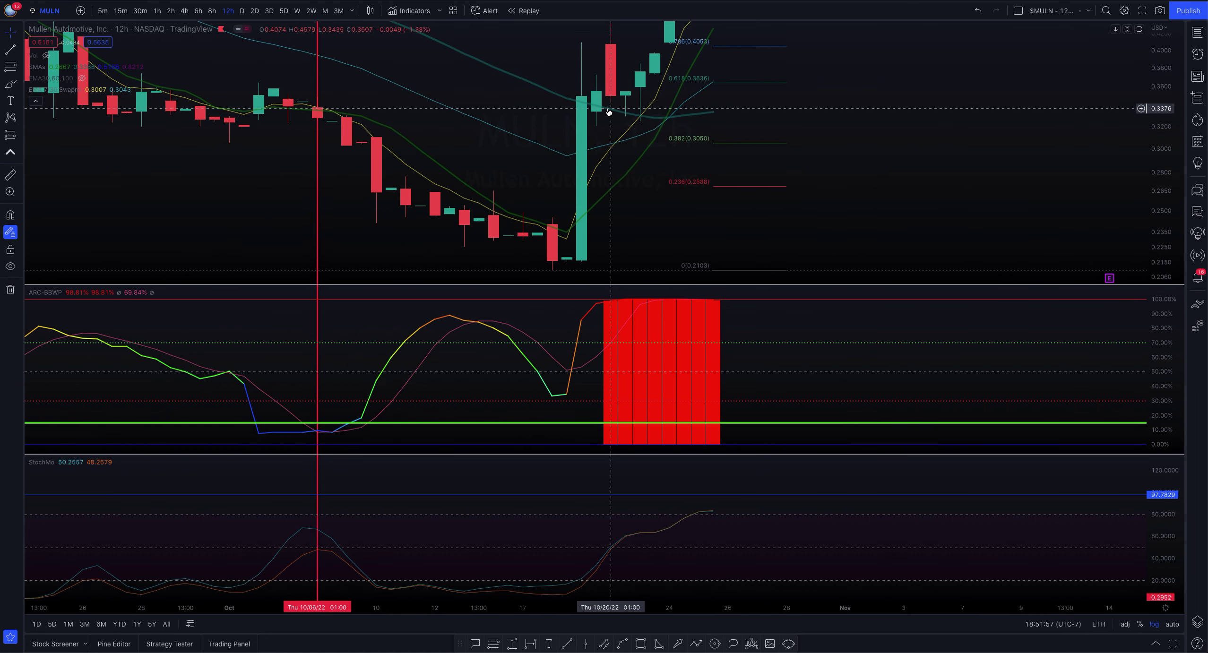
left_click_drag(822, 190, 761, 240)
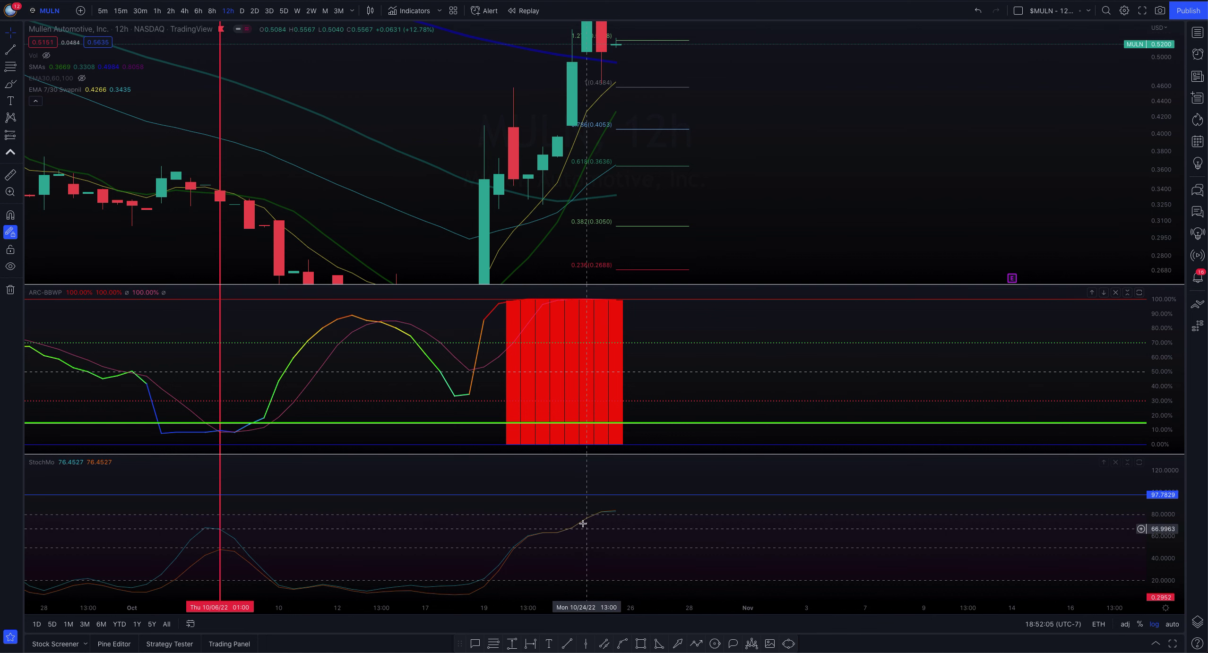
Compare the StochMo indicator's current reading with its peaks since July and with the October price action.
scroll(608, 518, "down", 5)
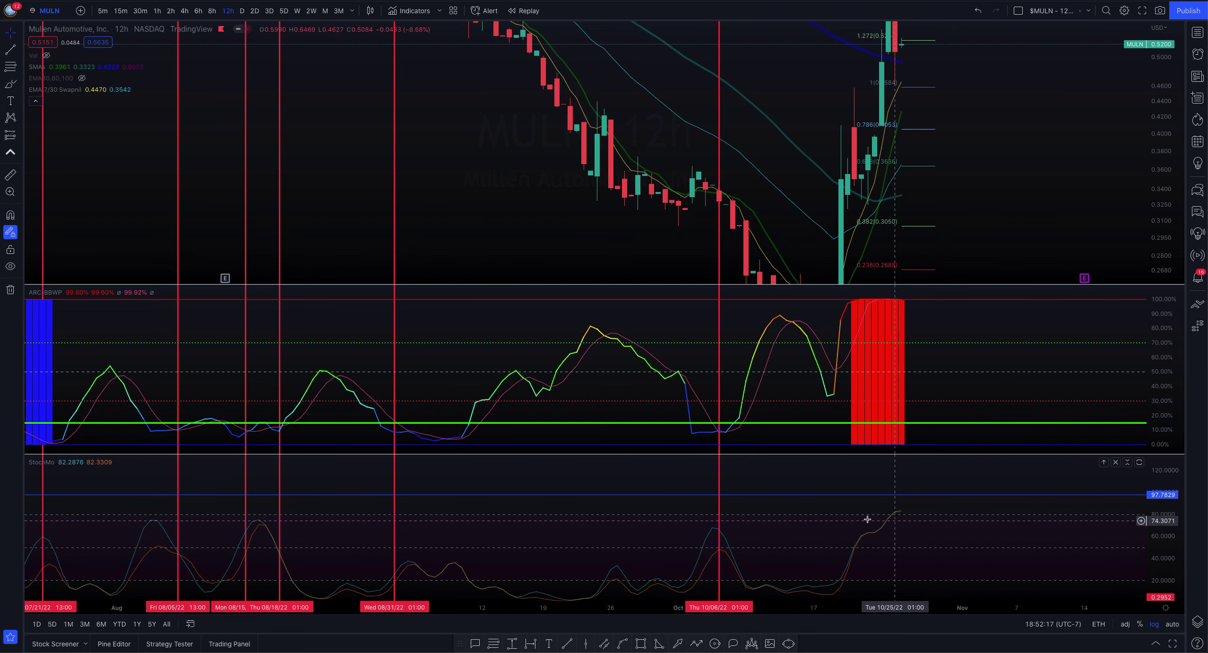
left_click_drag(1163, 567, 1163, 529)
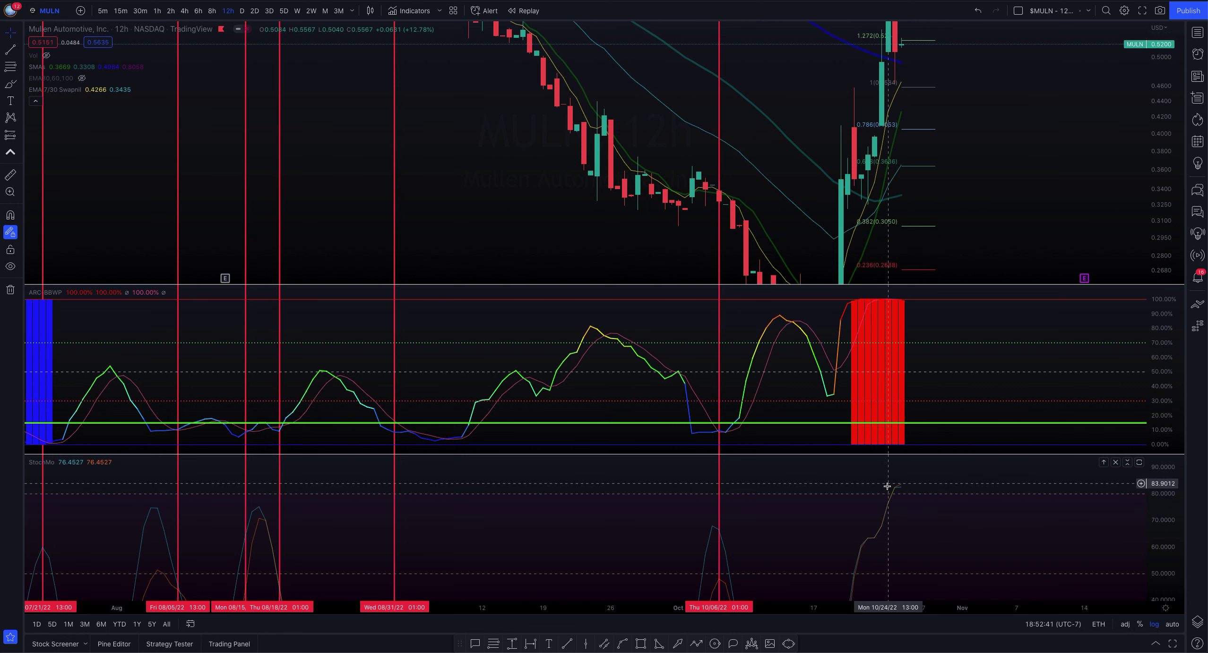
scroll(904, 503, "up", 3)
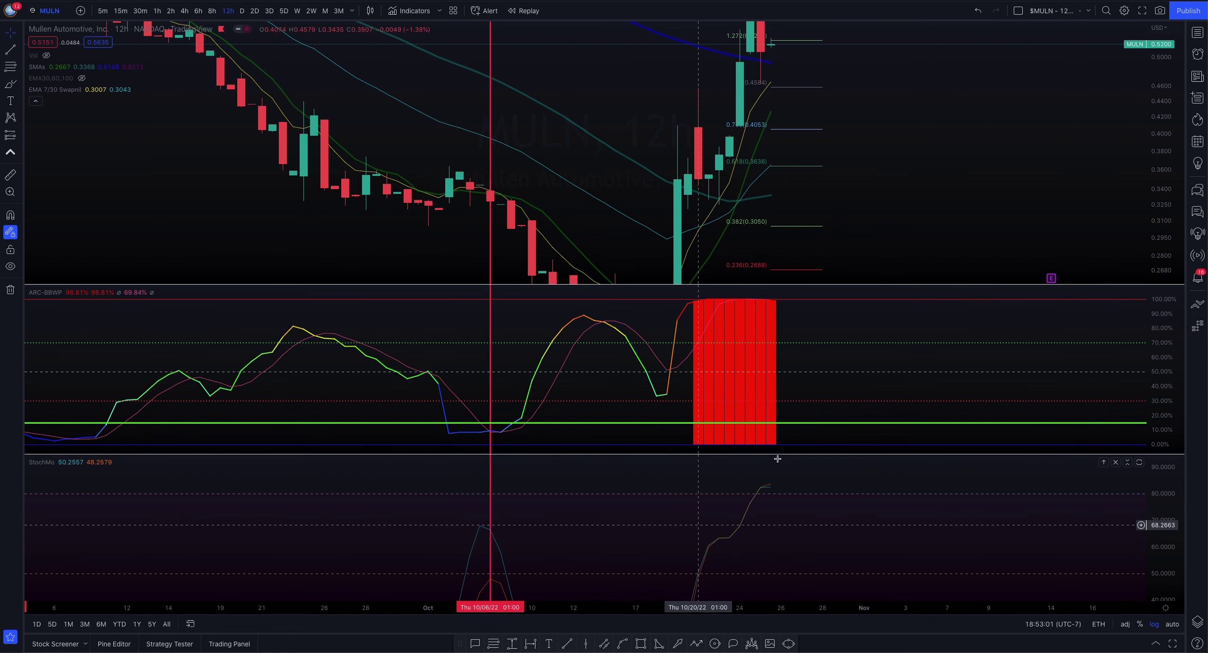
left_click_drag(925, 534, 880, 544)
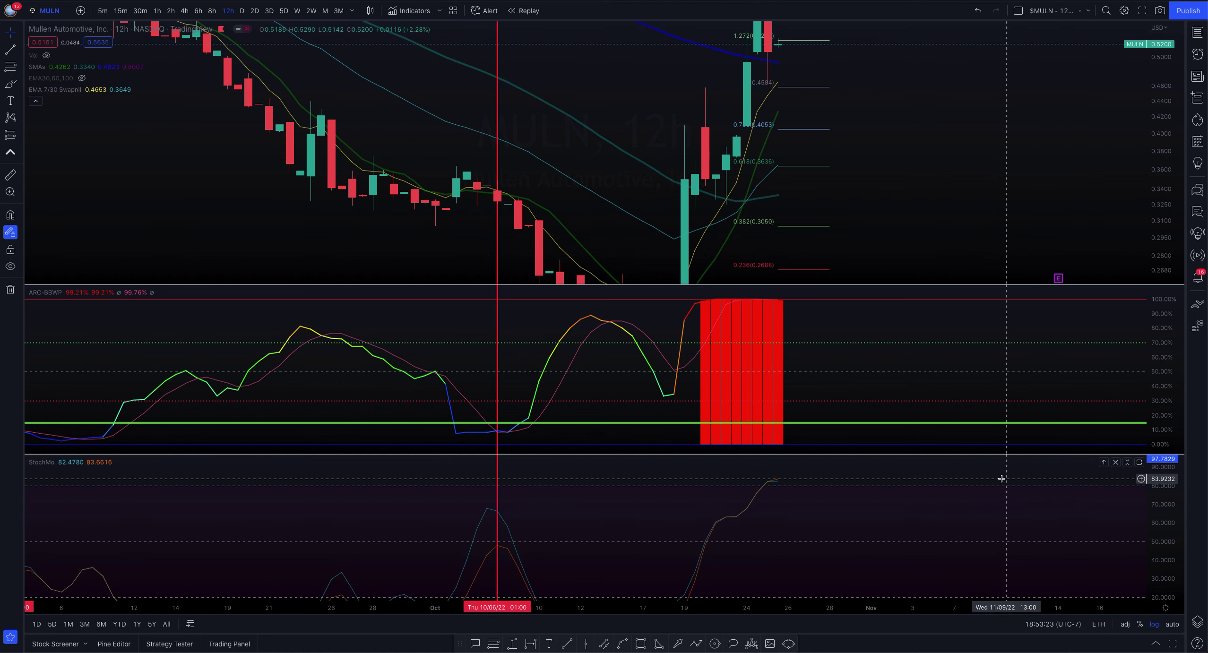
left_click_drag(1159, 466, 1158, 473)
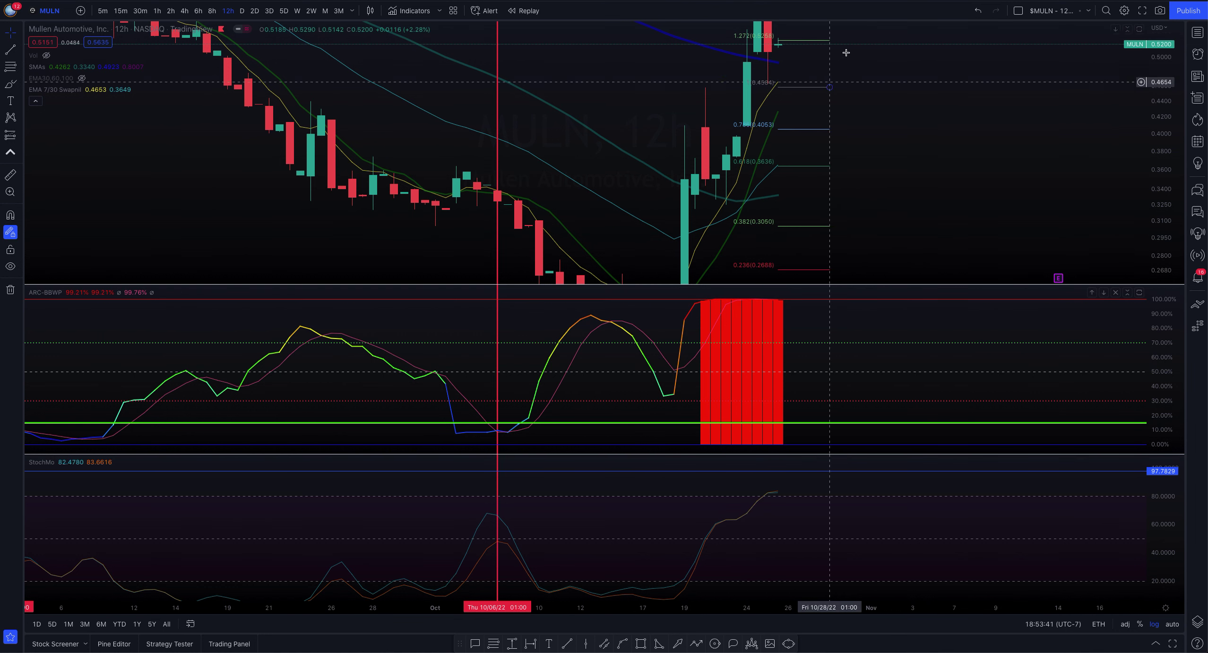
left_click_drag(895, 123, 843, 171)
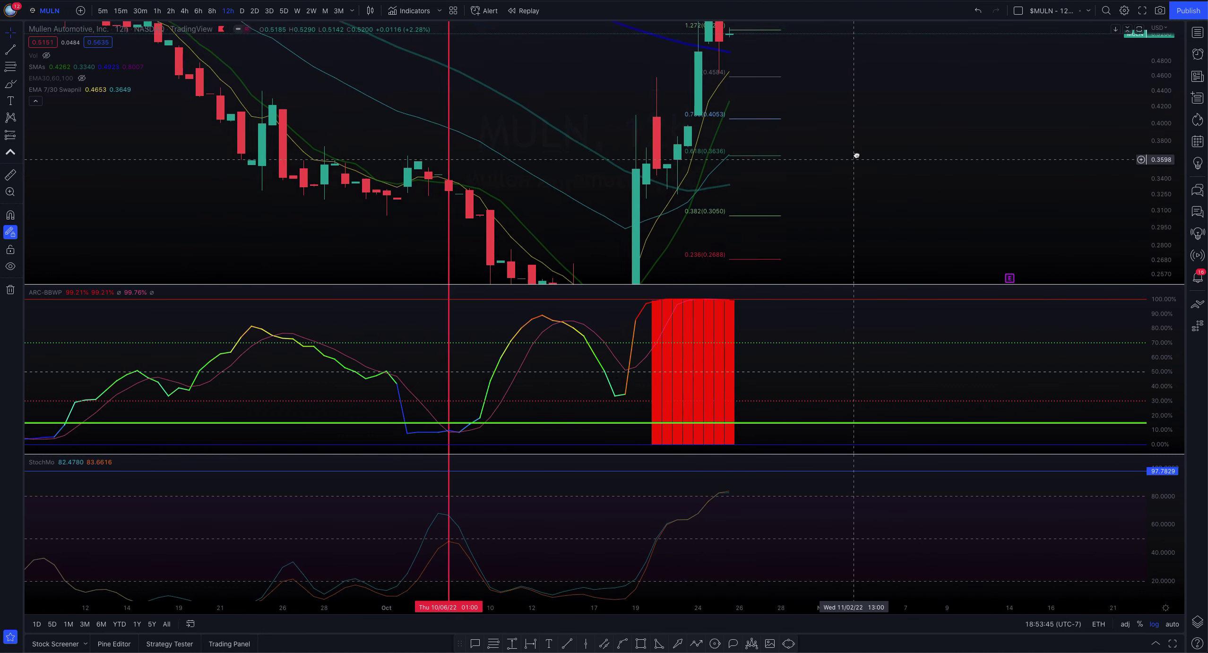
left_click_drag(1159, 160, 1160, 204)
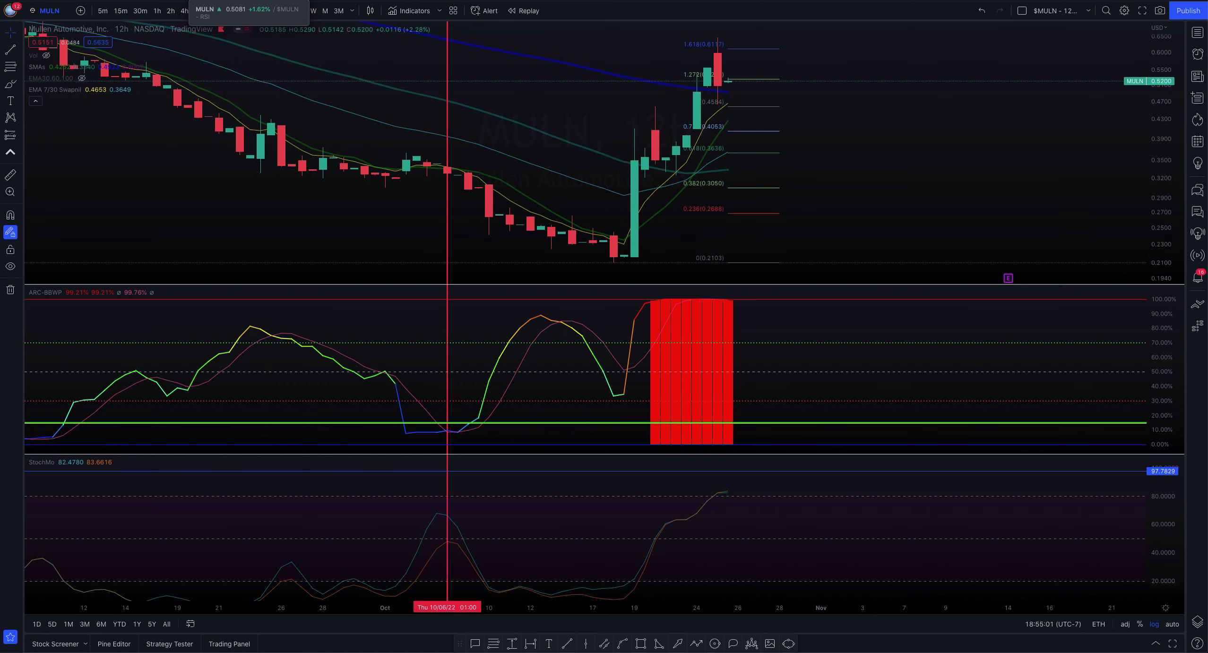
Switch to the 12-hour RSI chart and examine the yellow trendlines on price and RSI from June to October.
key("ctrl+Tab")
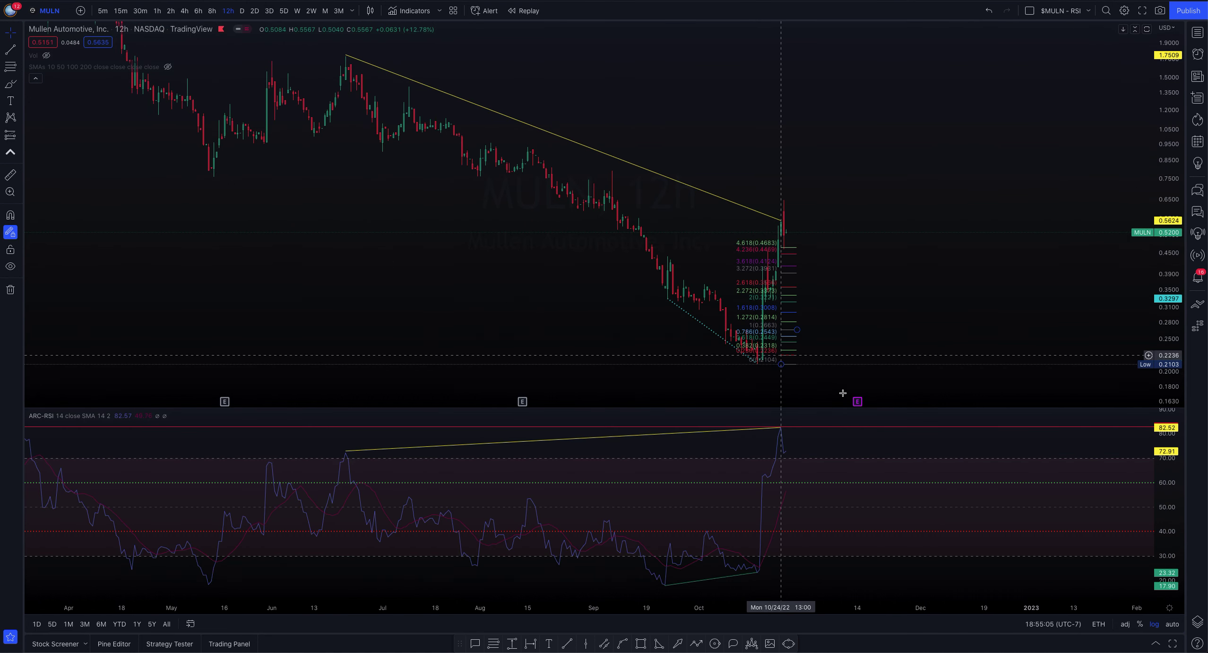
left_click_drag(856, 148, 771, 232)
left_click_drag(663, 194, 760, 212)
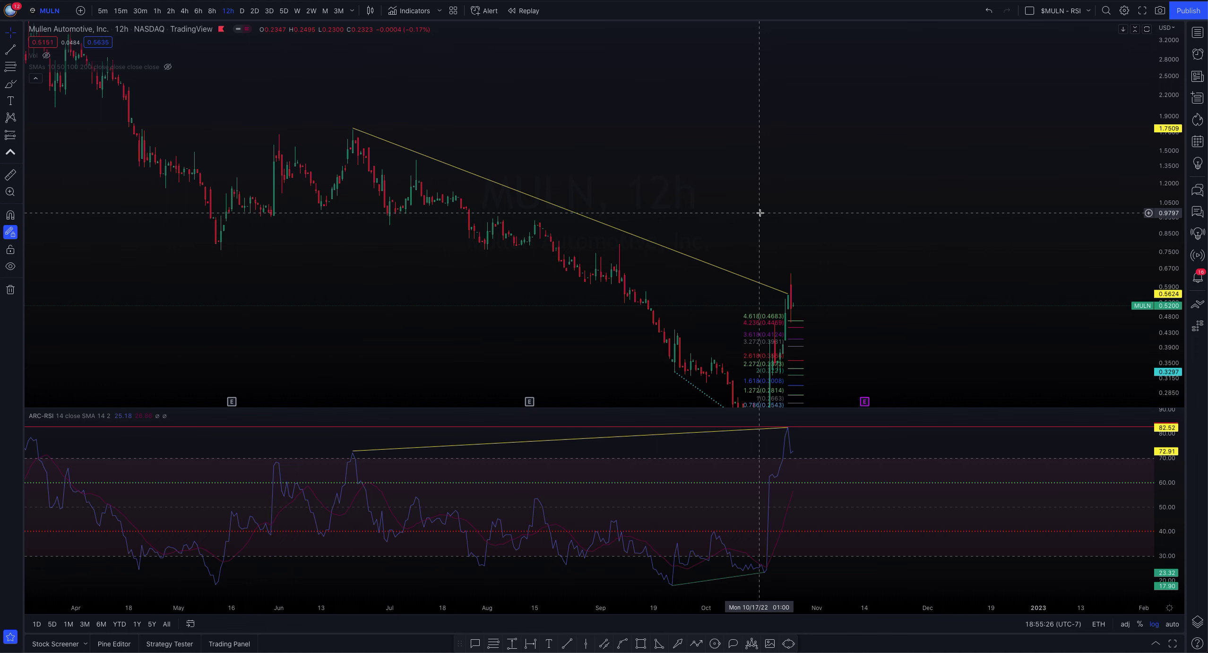
left_click_drag(774, 229, 772, 135)
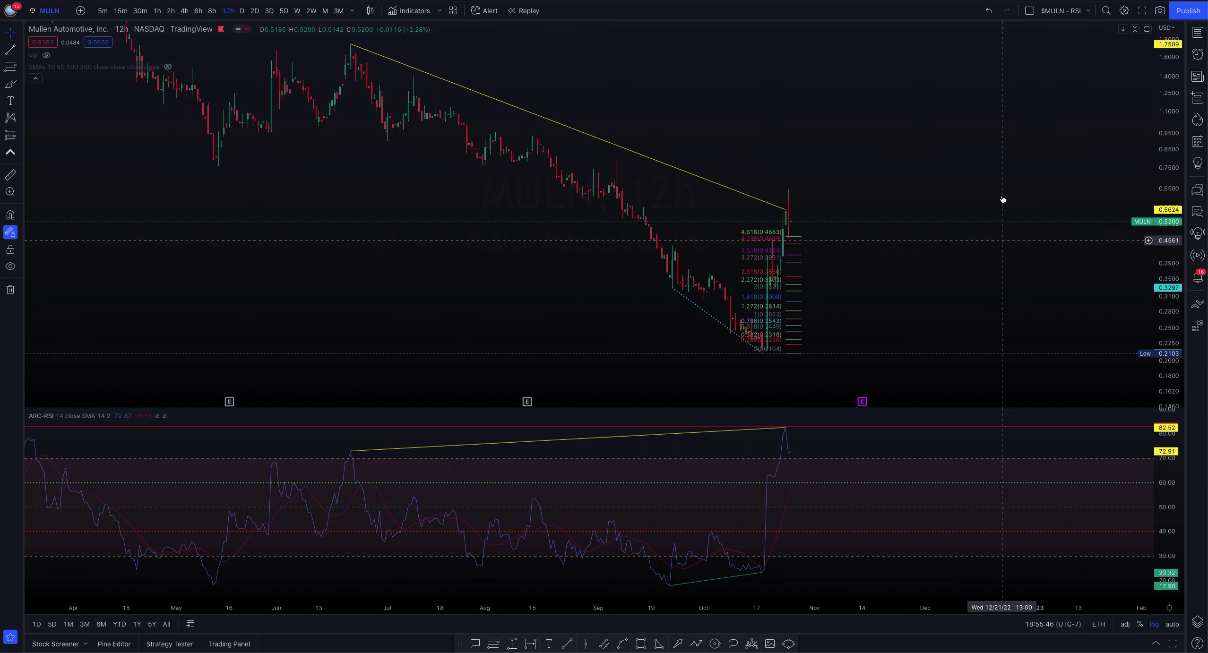
left_click_drag(336, 223, 396, 231)
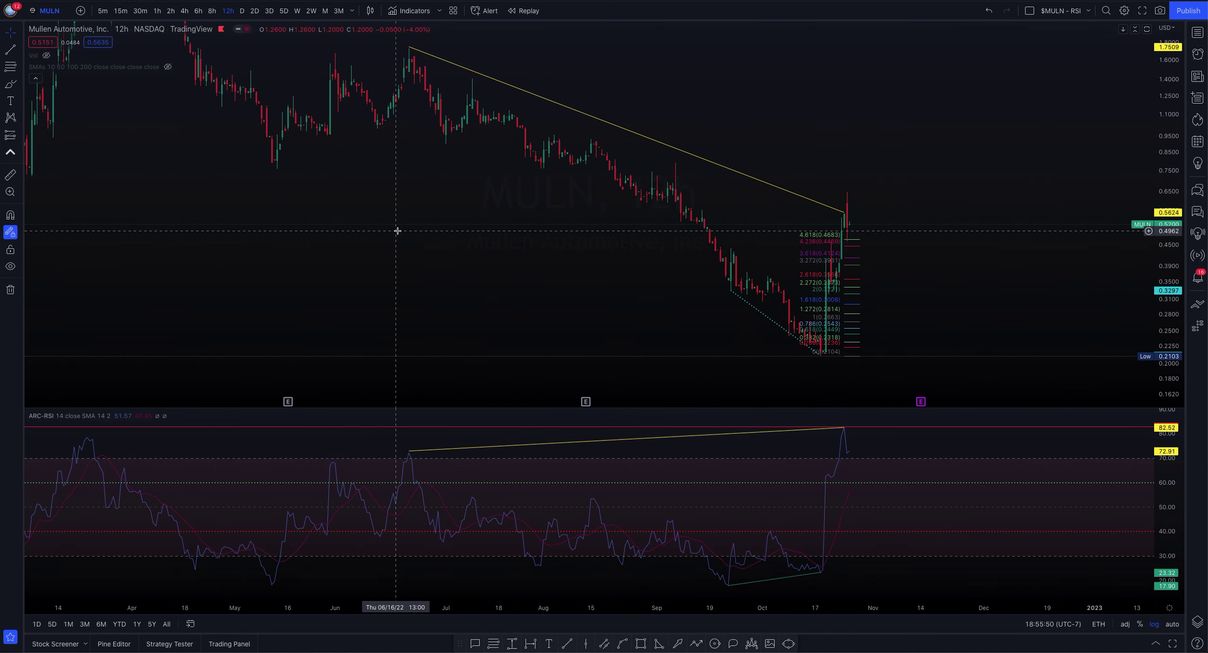
Adjust the starting point of the yellow RSI trendline to the June peak at 71.91.
left_click_drag(409, 451, 410, 456)
left_click(379, 313)
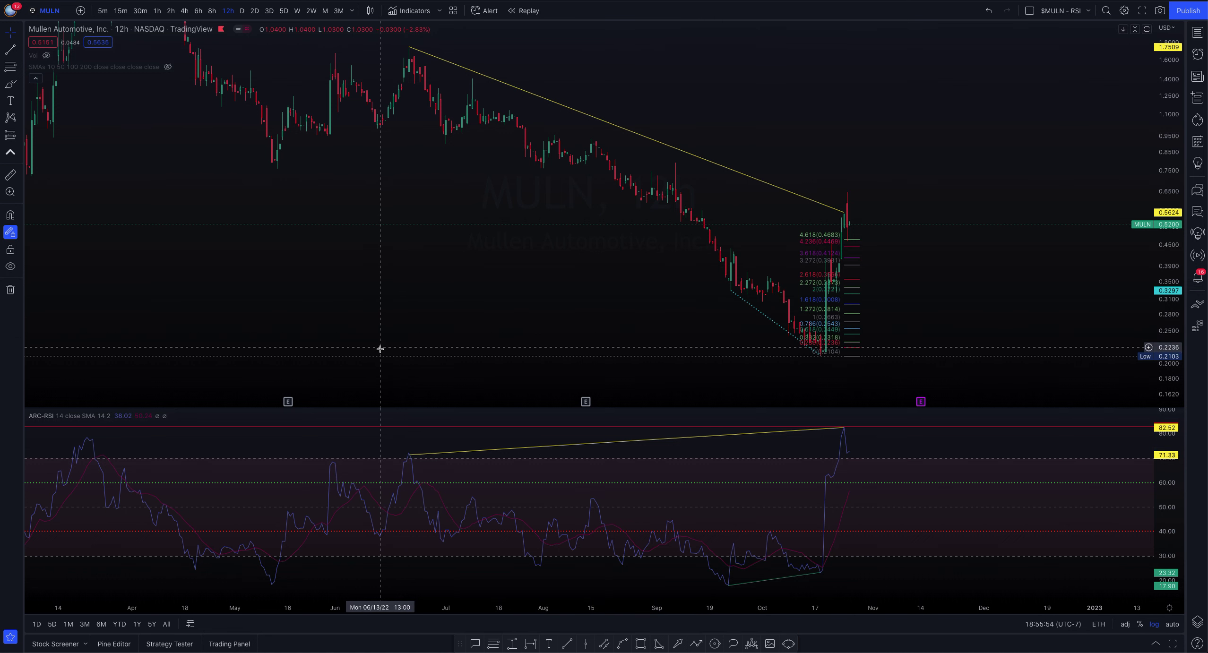
left_click(409, 454)
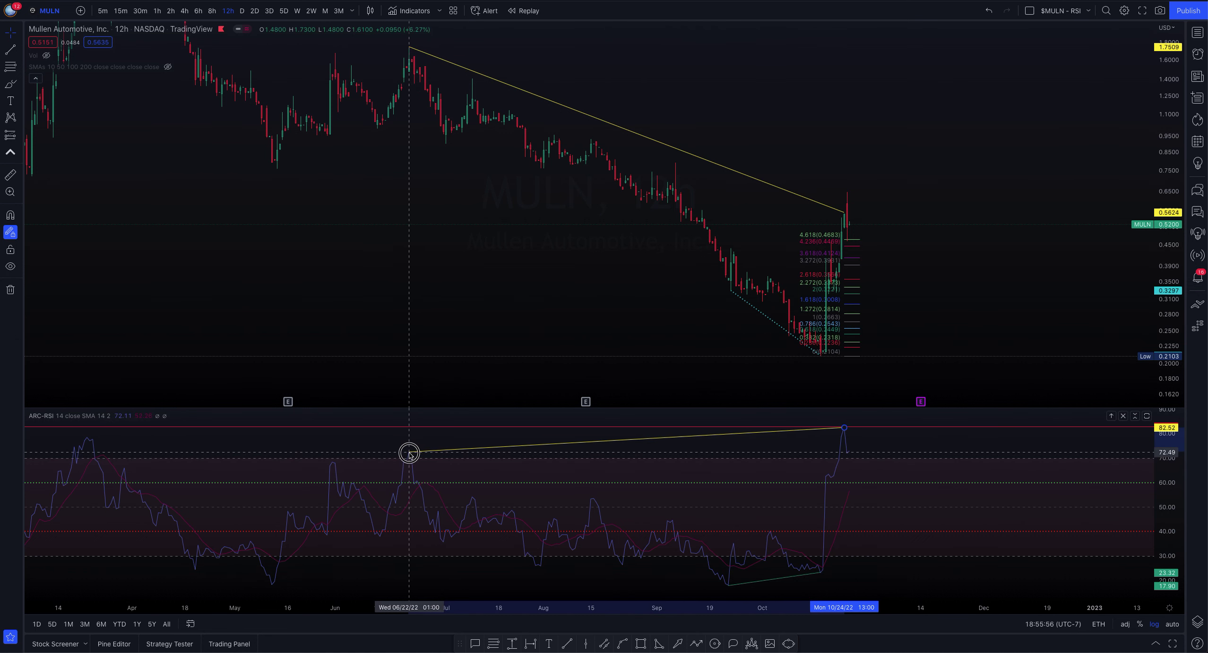
left_click(434, 310)
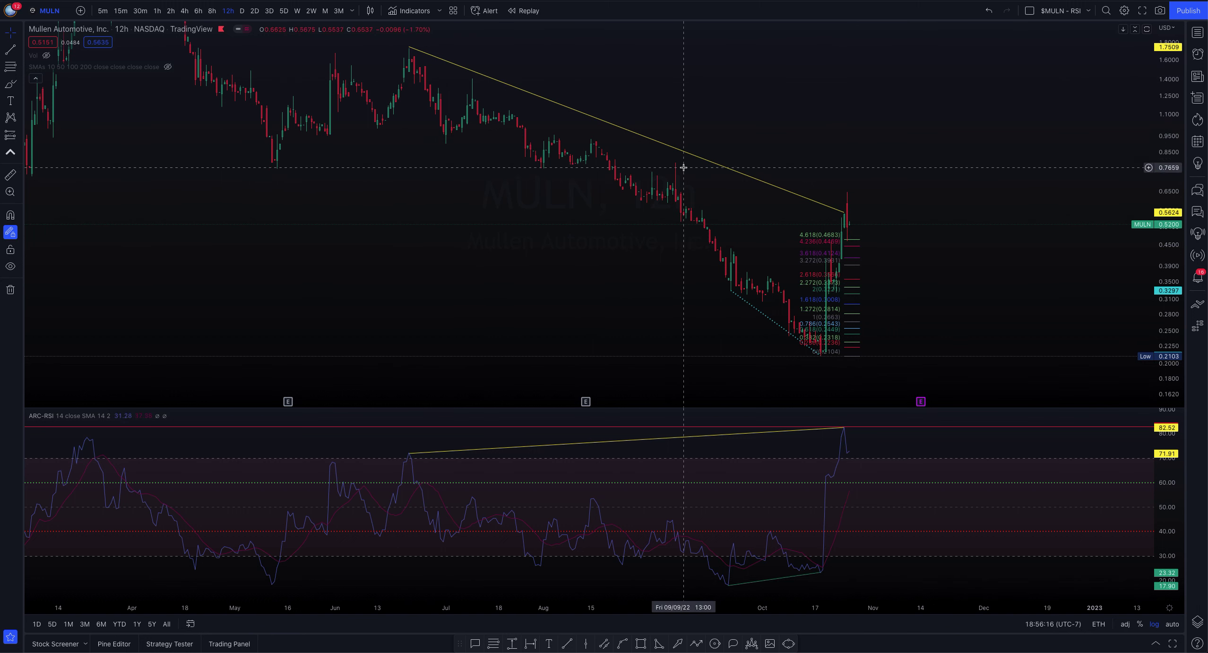
left_click(845, 428)
Examine the latest RSI movement at the yellow trendline's October end, and return to the 12-hour ARC-BBWP and StochMo chart.
scroll(652, 330, "up", 2)
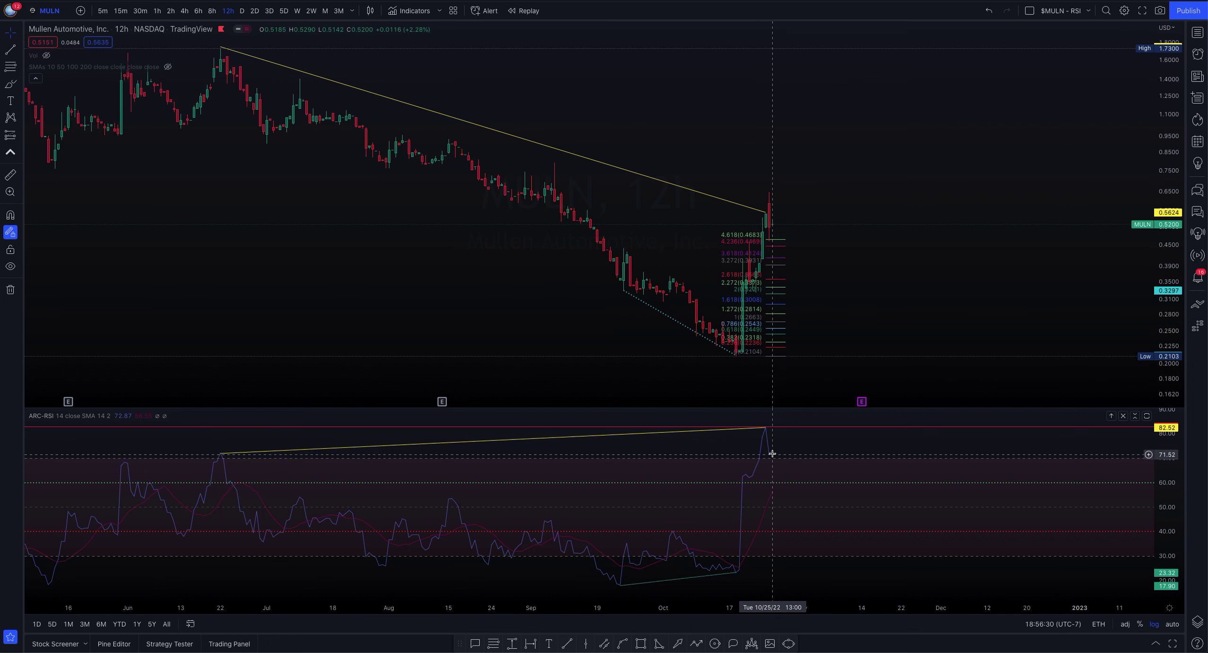
scroll(578, 444, "up", 3)
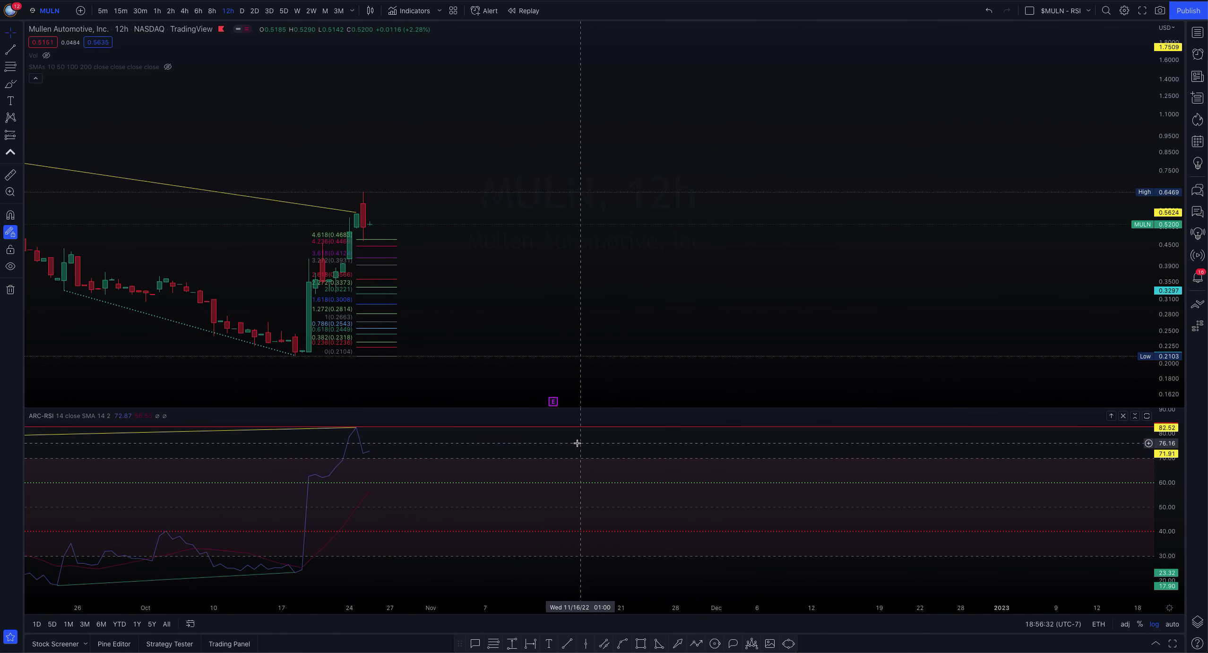
scroll(577, 442, "down", 2)
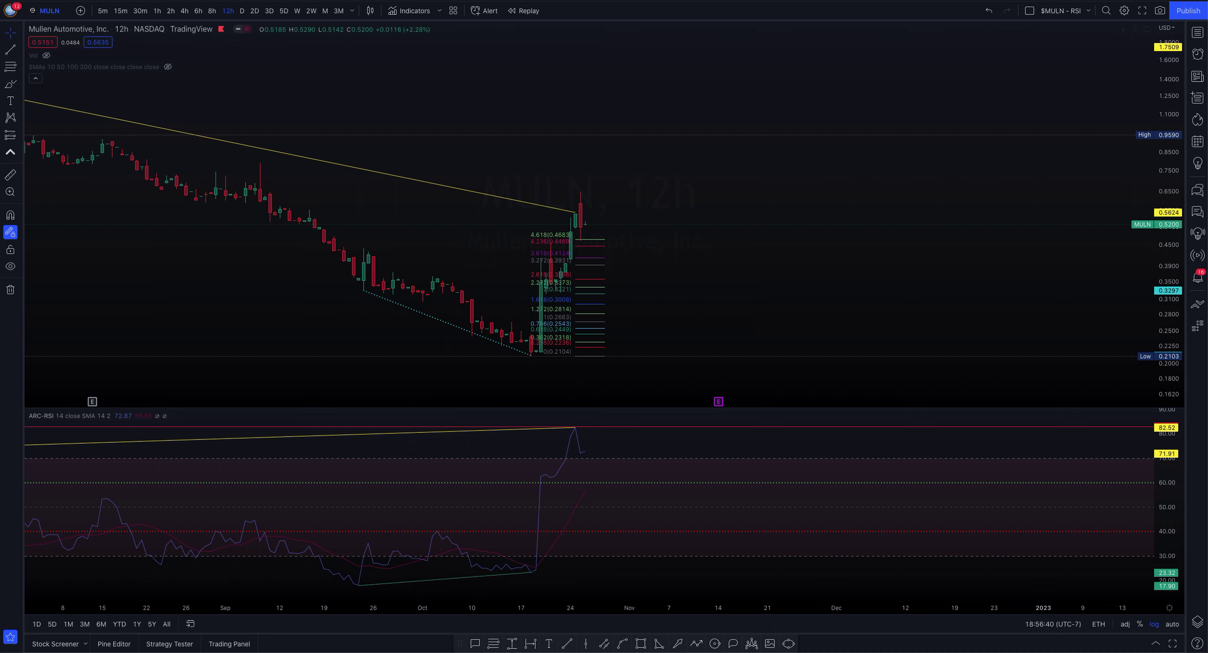
key("ctrl+Tab")
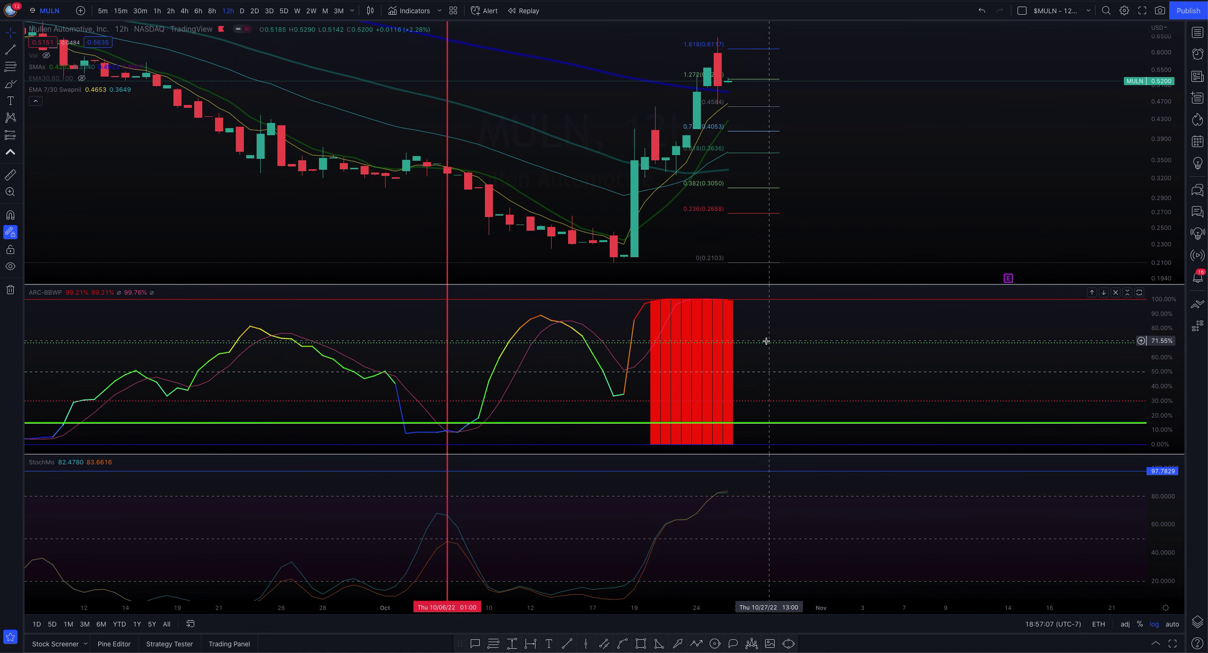
Compare the 12-hour RSI trendlines with the hourly channel and the 12-hour volatility and StochMo chart, and return to the RSI chart.
key("ctrl+Tab")
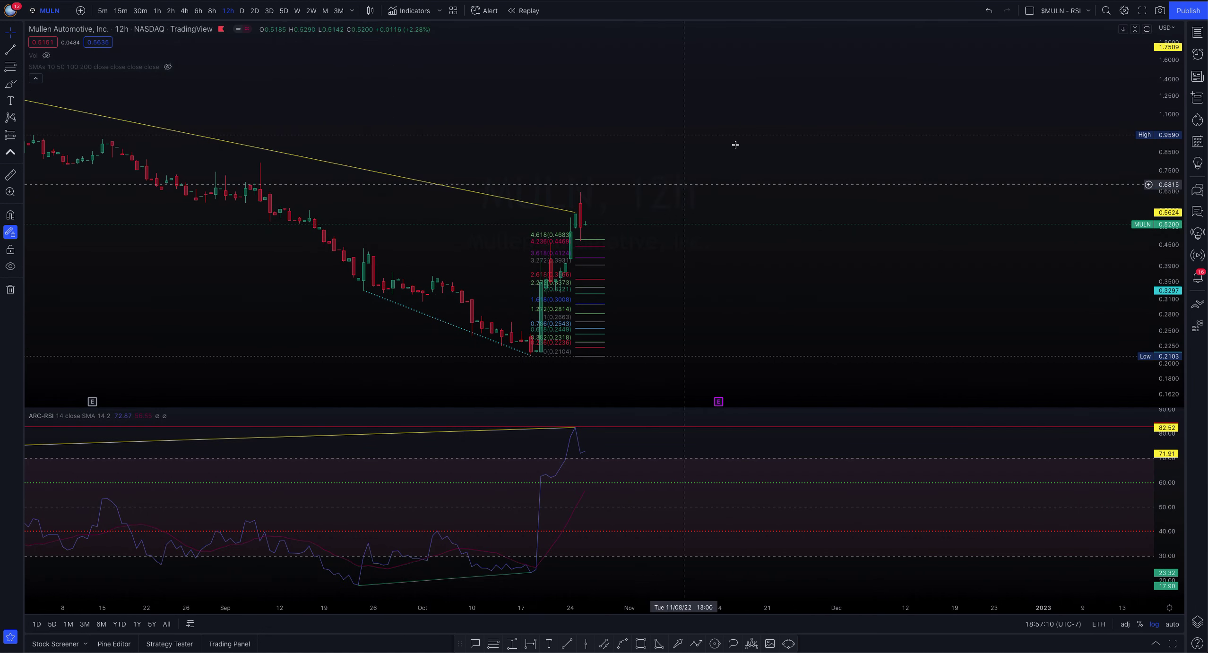
left_click_drag(564, 215, 886, 176)
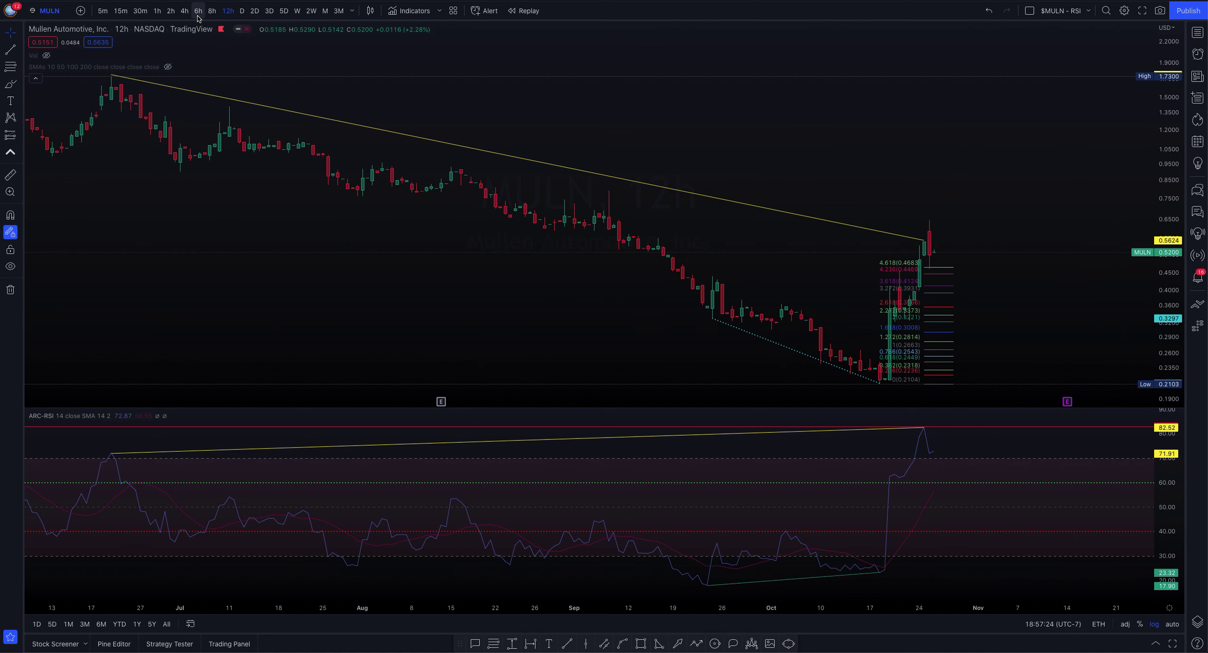
key("ctrl+Tab")
key("ctrl+Tab")
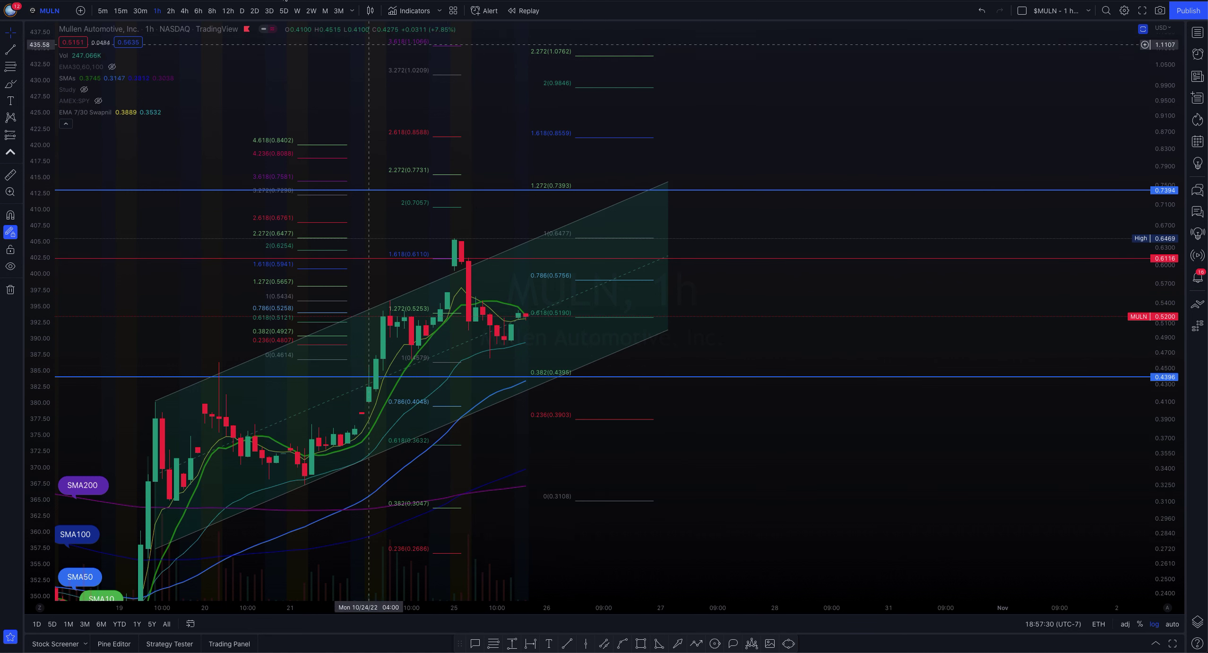
key("ctrl+Tab")
left_click_drag(812, 116, 765, 228)
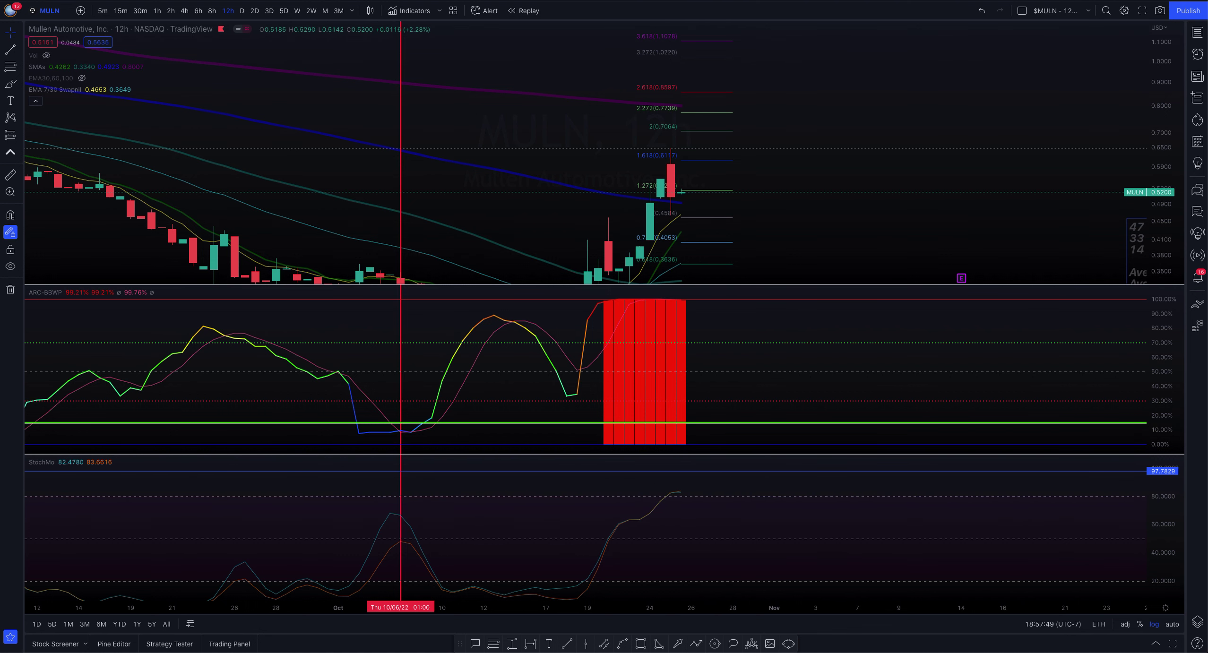
key("ctrl+Tab")
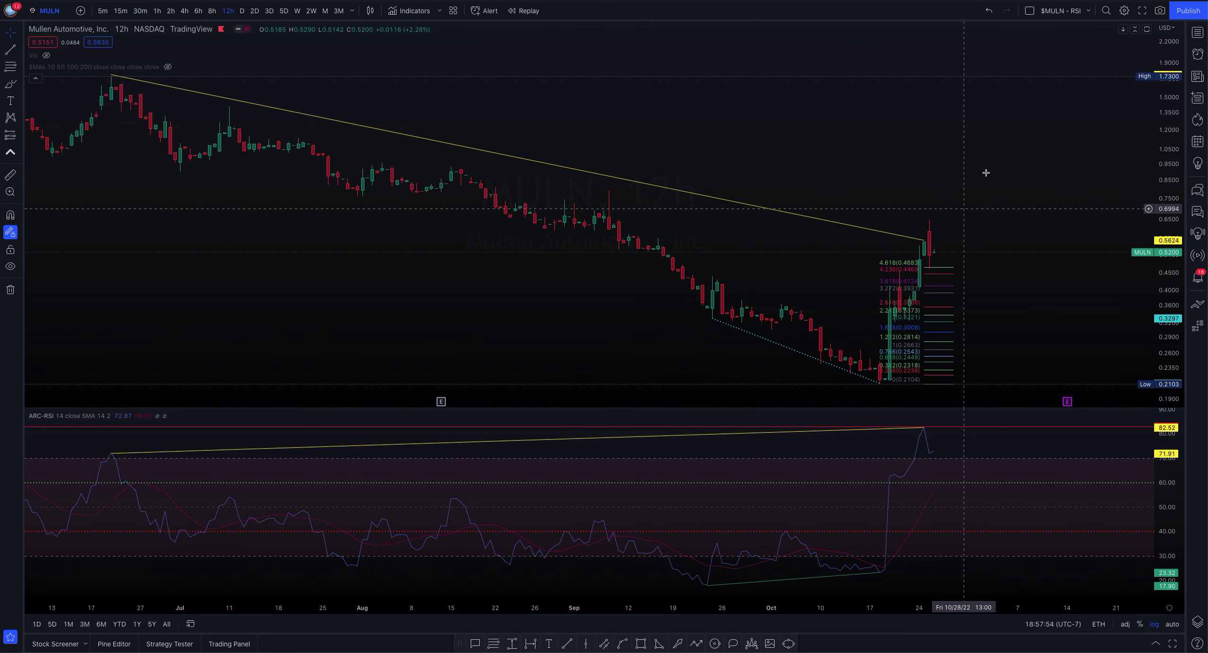
Split the layout into four stacked charts and maximize the ARC-RSI pane in each of them.
left_click(1029, 10)
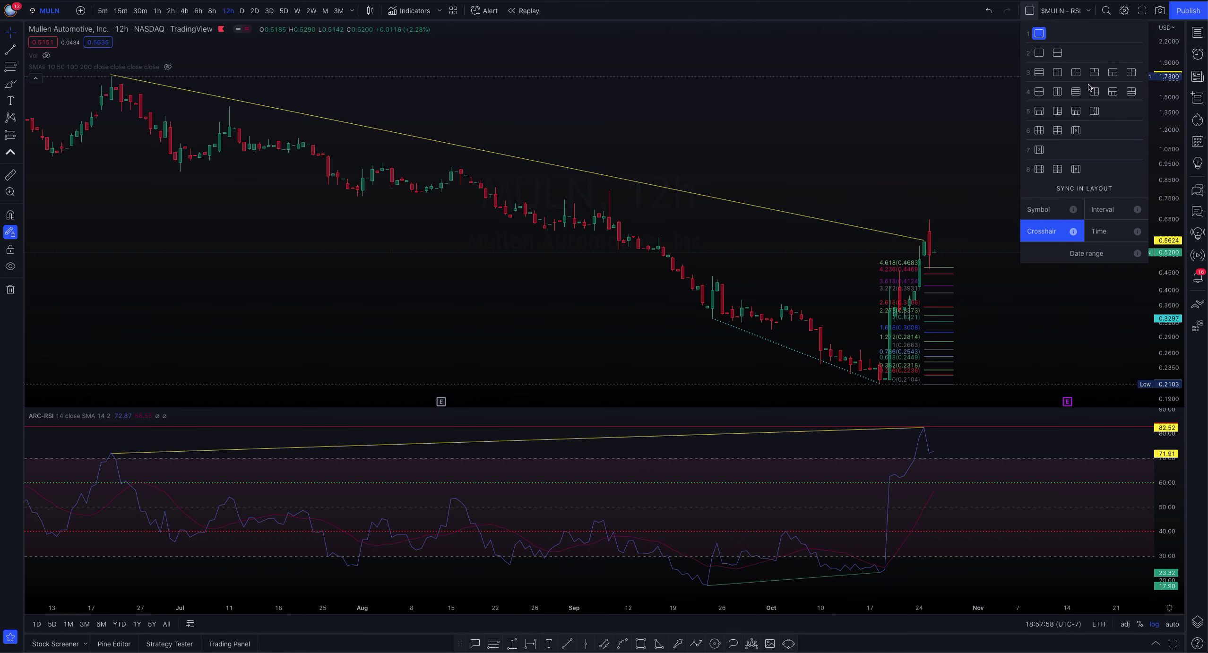
left_click(1077, 92)
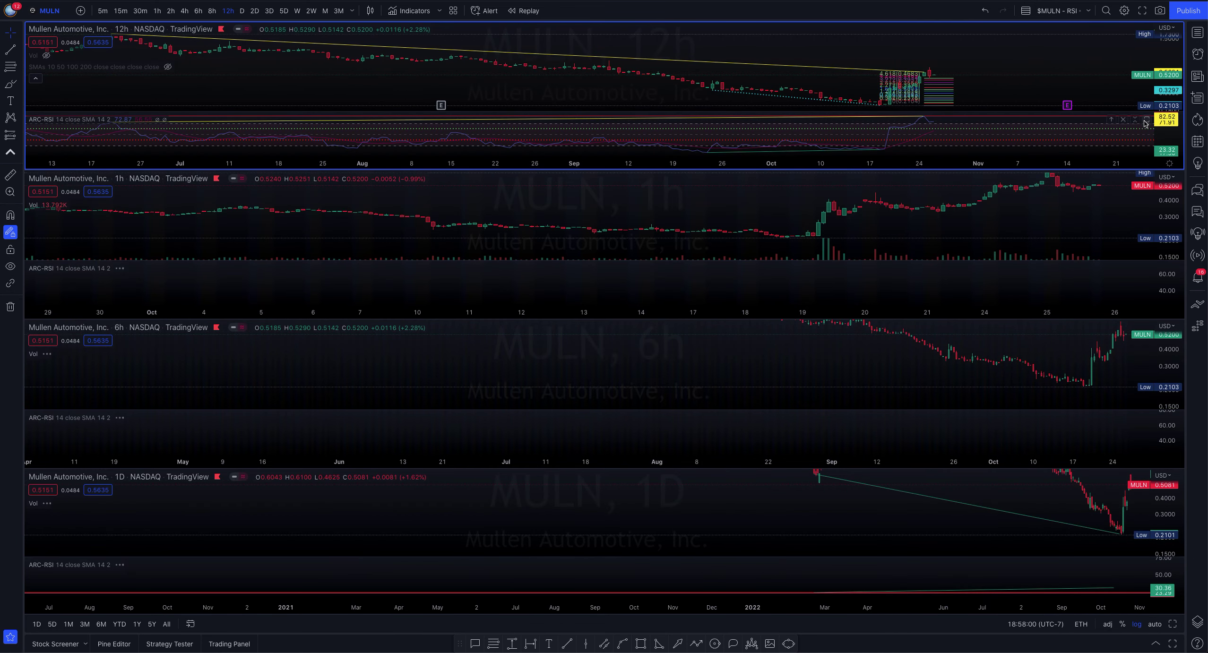
left_click(1147, 122)
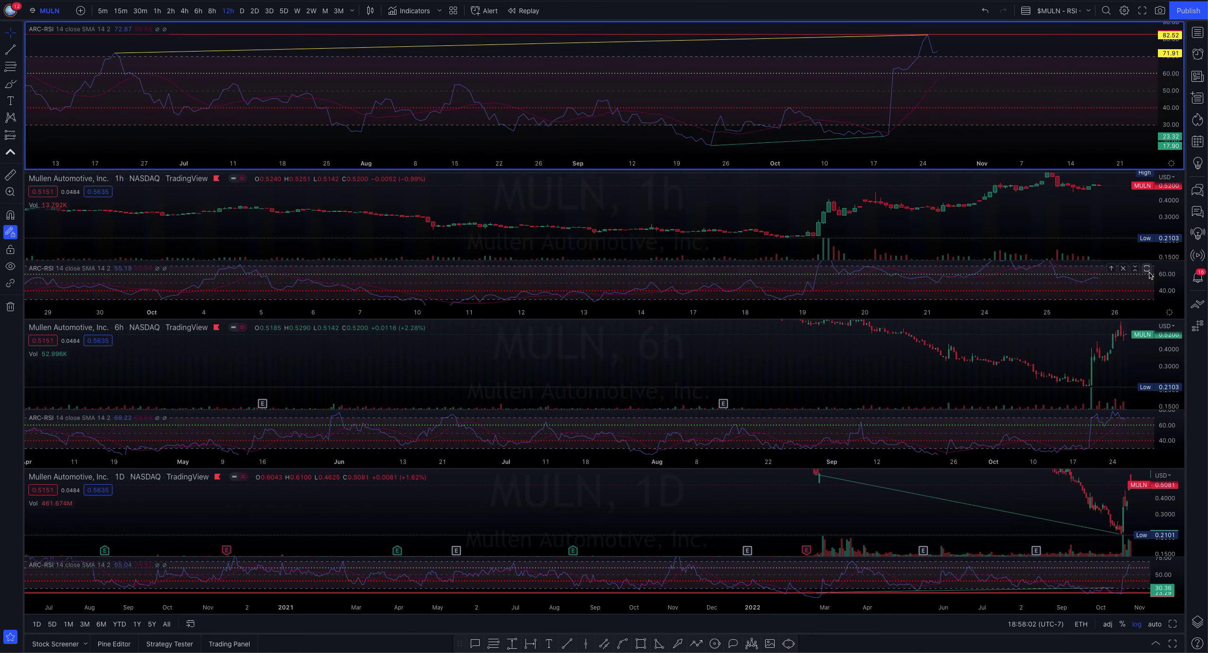
left_click(1150, 268)
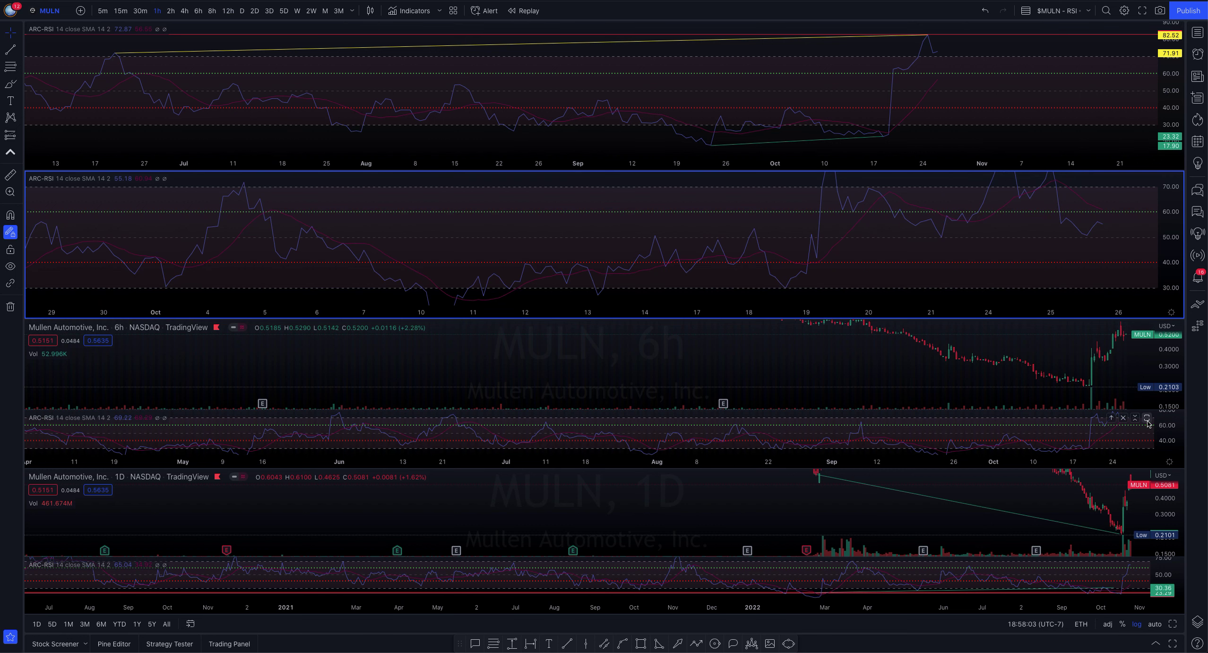
left_click(1149, 419)
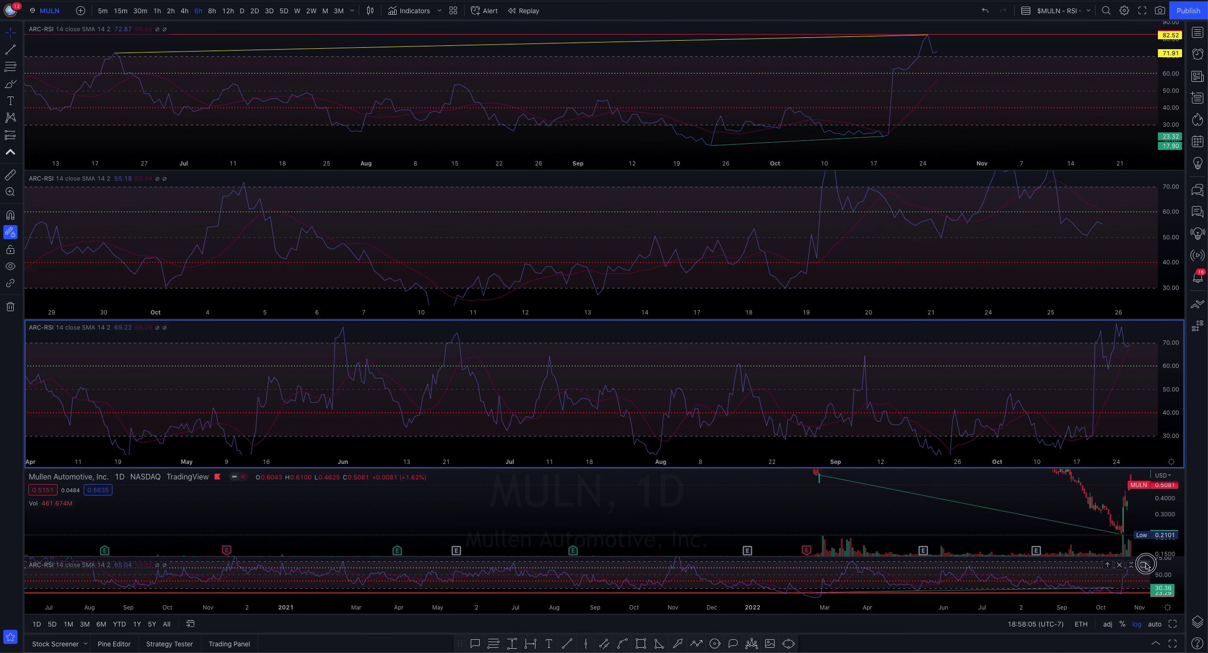
left_click(1146, 565)
Set the first RSI chart to 30 minutes and examine the latest RSI movement against the 40 to 70 levels.
left_click(685, 94)
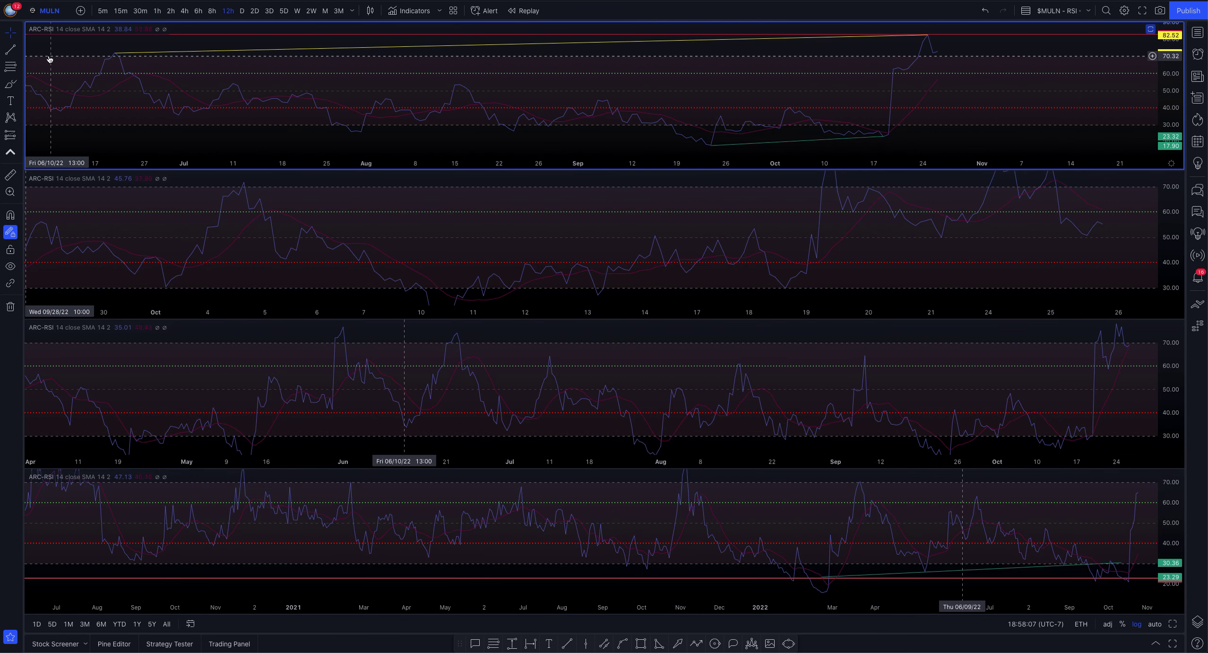
left_click(140, 11)
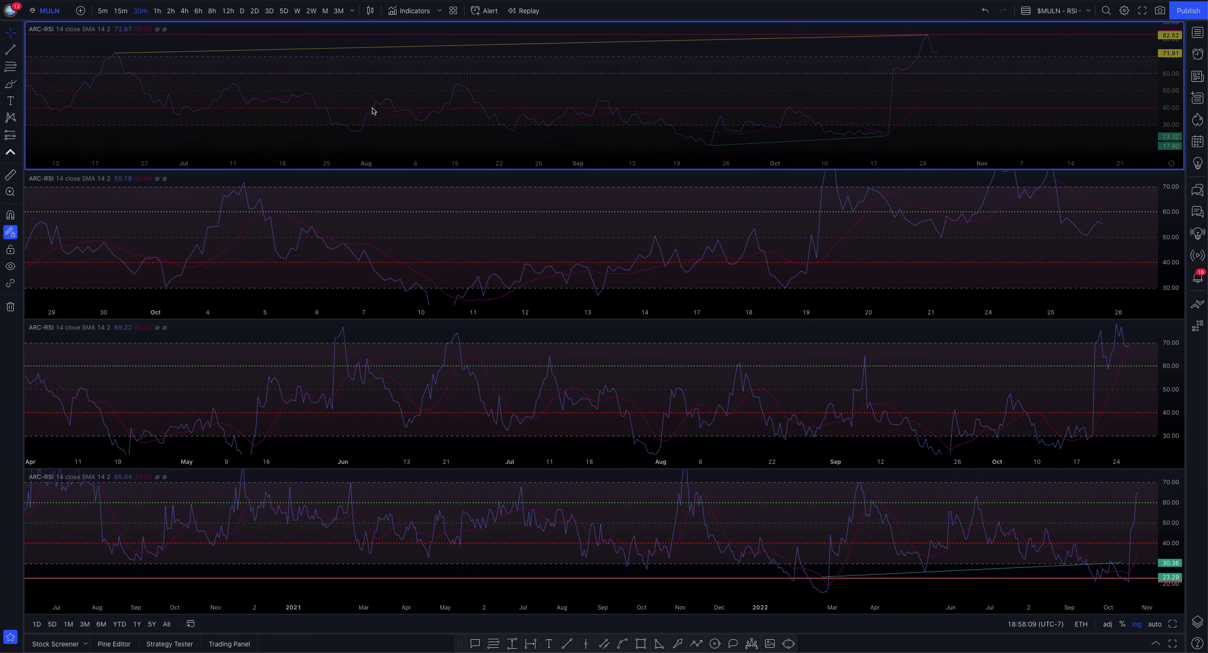
left_click_drag(922, 103, 612, 101)
scroll(612, 101, "up", 2)
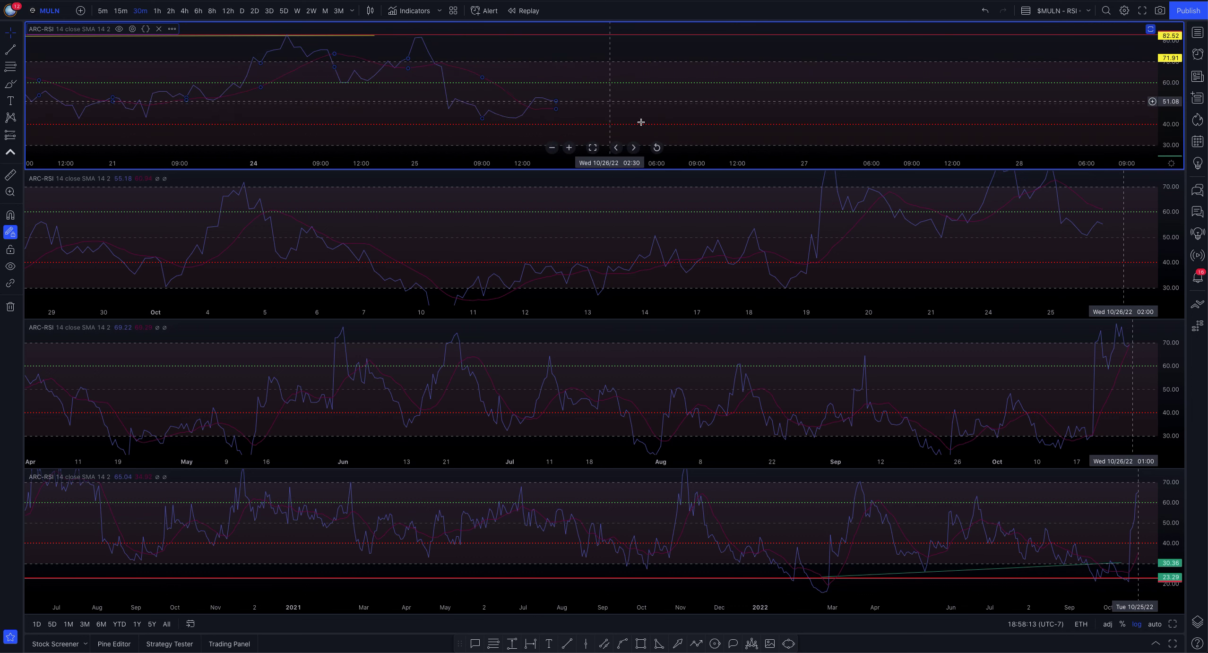
left_click_drag(1179, 99, 1172, 80)
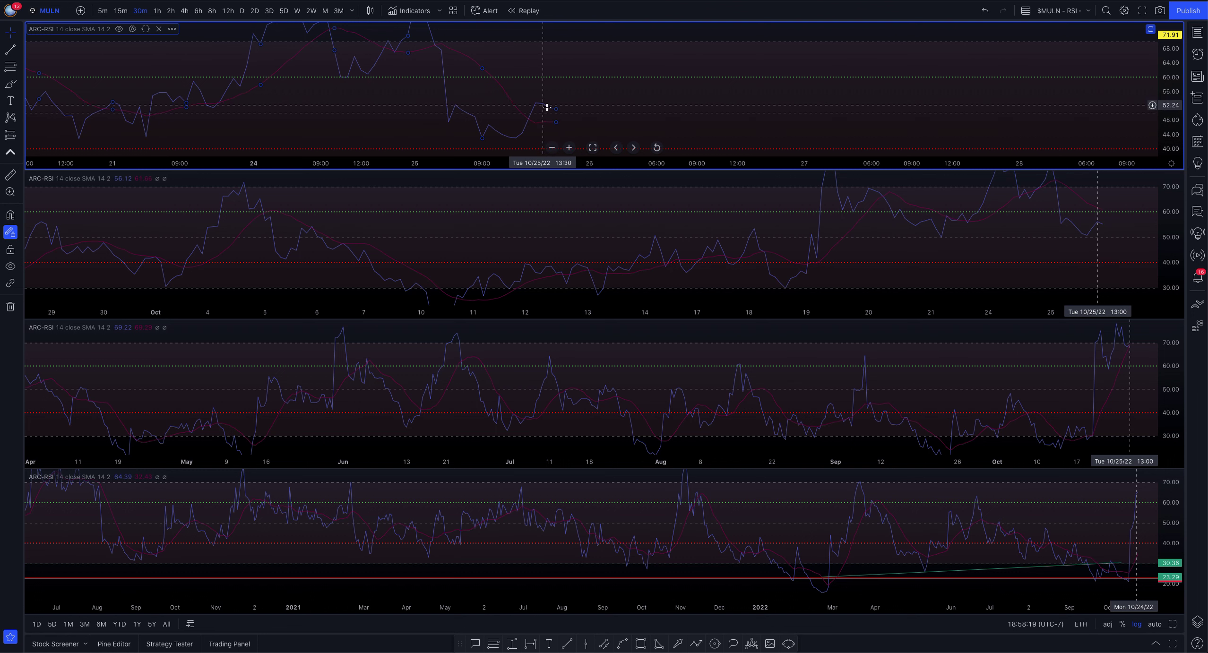
left_click(572, 108)
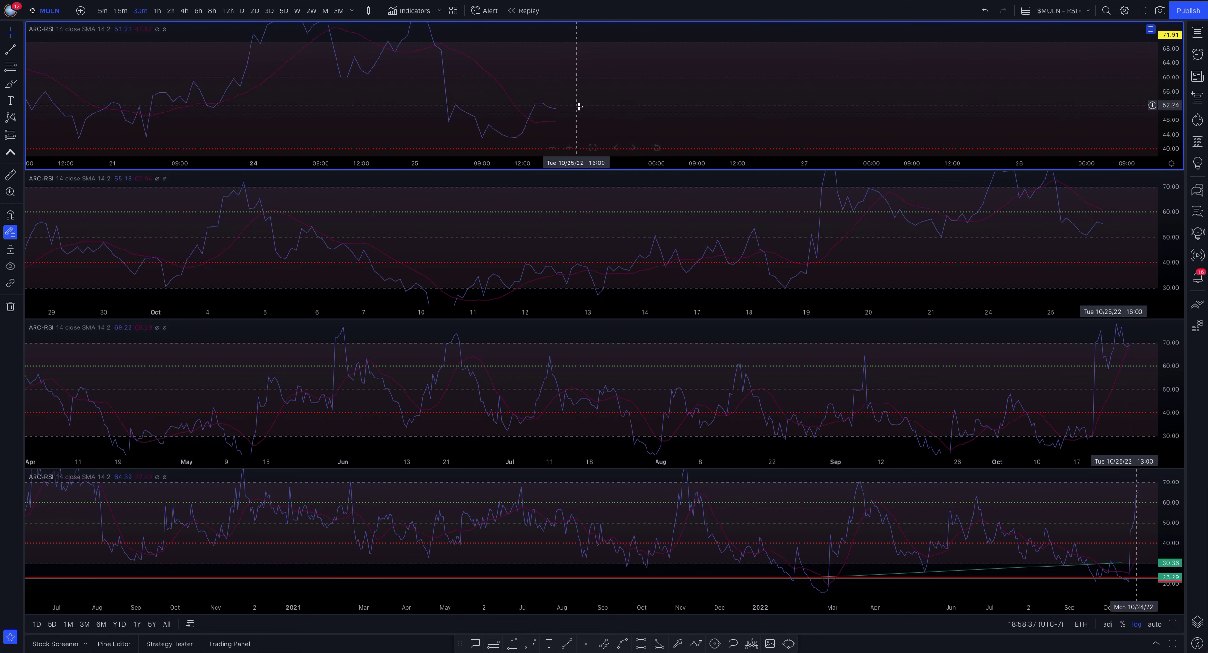
left_click_drag(1174, 73, 1175, 97)
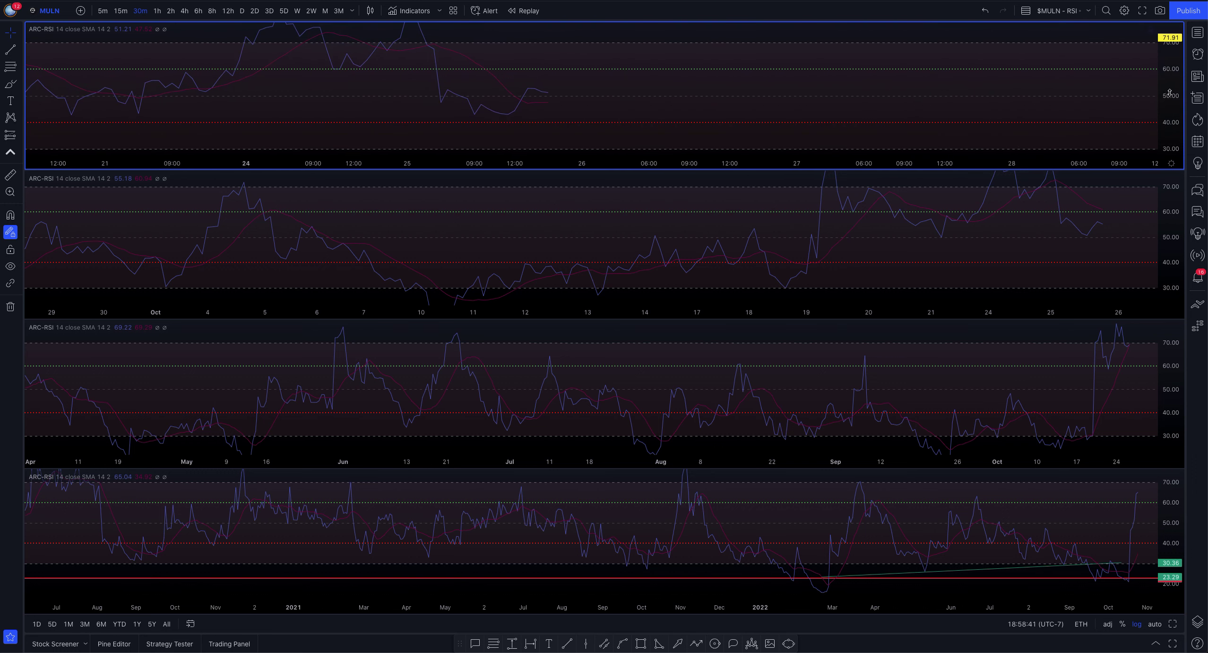
left_click_drag(1167, 95, 1167, 107)
Draw a rectangle on the 30-minute RSI from about level 30 to 50, spanning October 26 to 27.
left_click(641, 643)
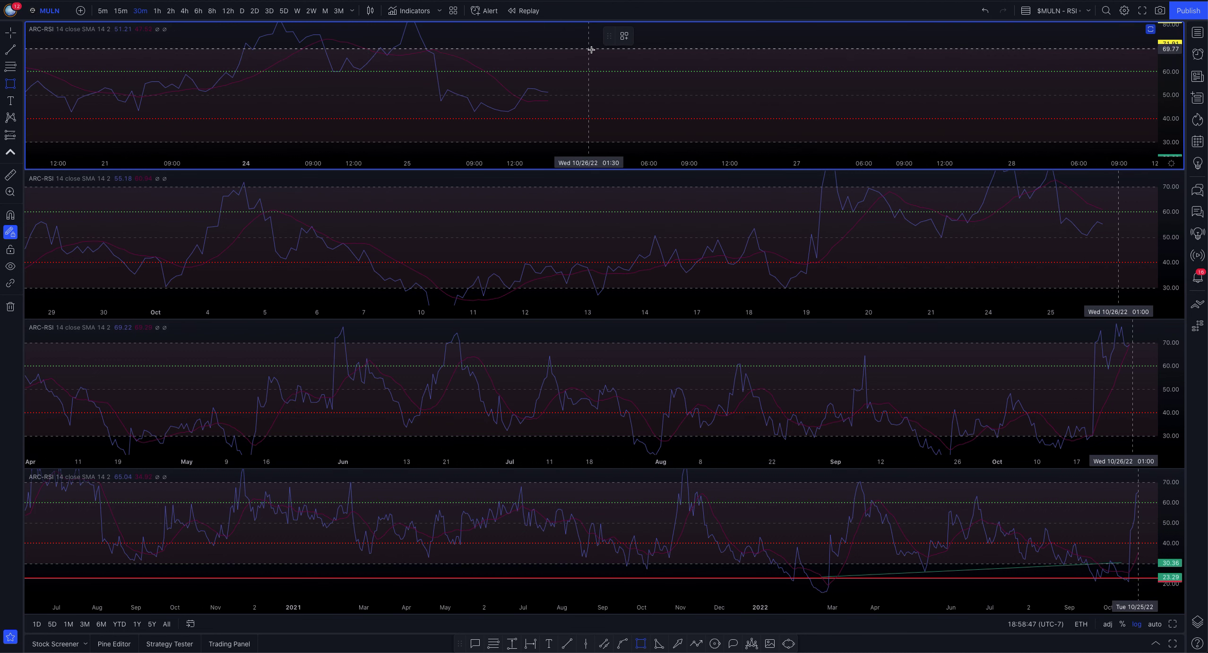
mouse_move(596, 144)
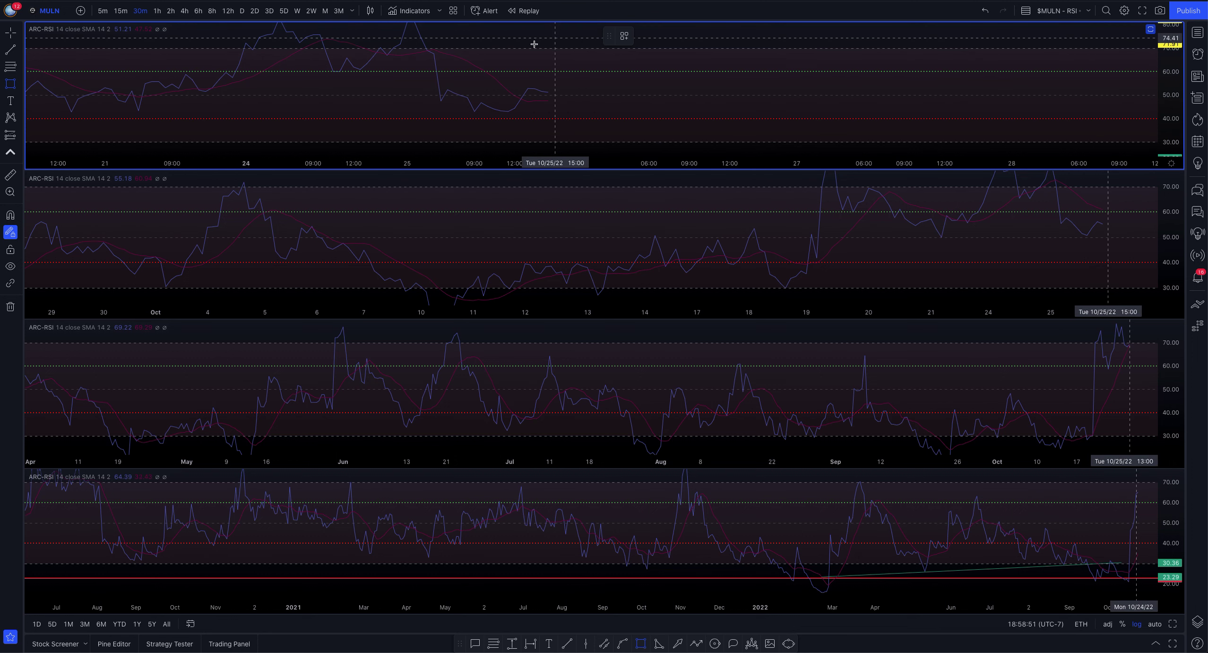
mouse_move(506, 142)
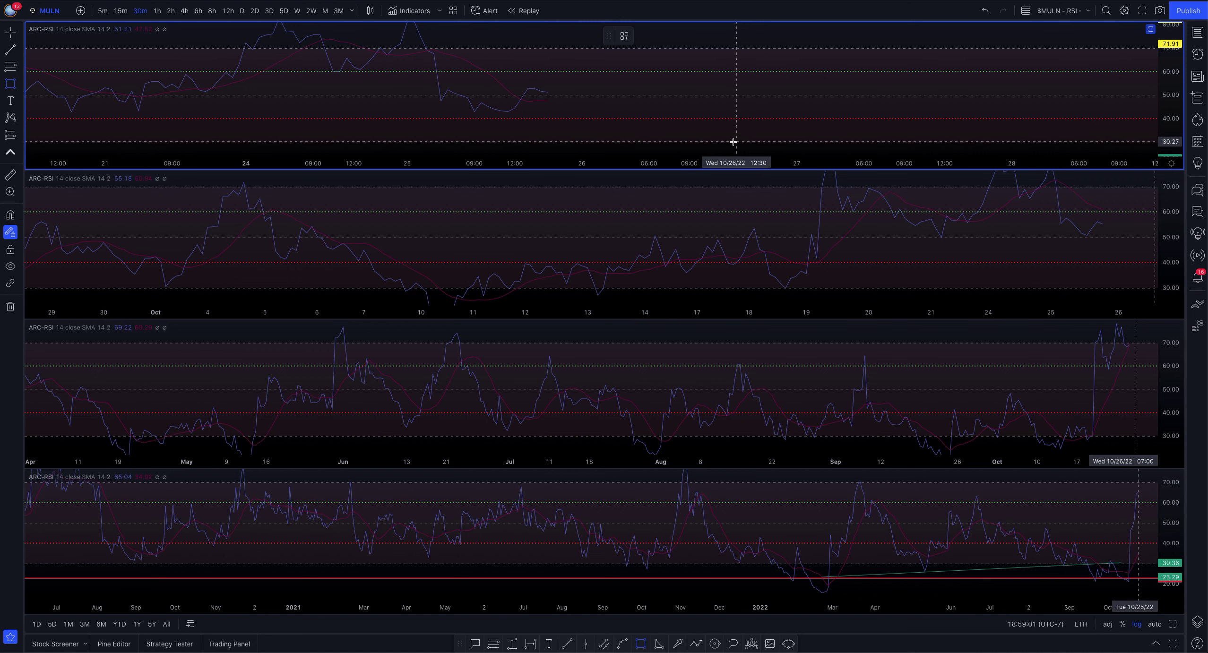
left_click_drag(735, 138, 858, 95)
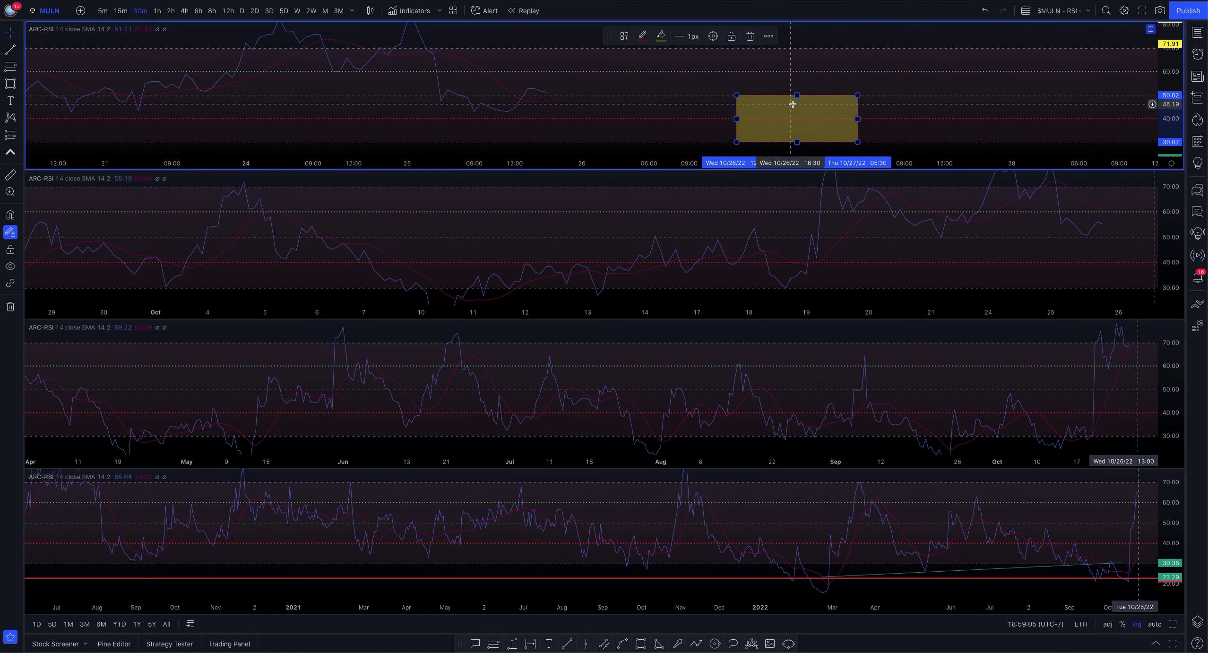
Resize the yellow rectangle to cover the zone between RSI levels 60 and 70, and delete it.
left_click_drag(797, 142, 797, 136)
mouse_move(840, 29)
left_mouse_down()
mouse_move(838, 49)
mouse_move(800, 59)
mouse_move(801, 143)
mouse_move(798, 72)
left_mouse_up()
left_click_drag(797, 142, 801, 49)
left_click(928, 66)
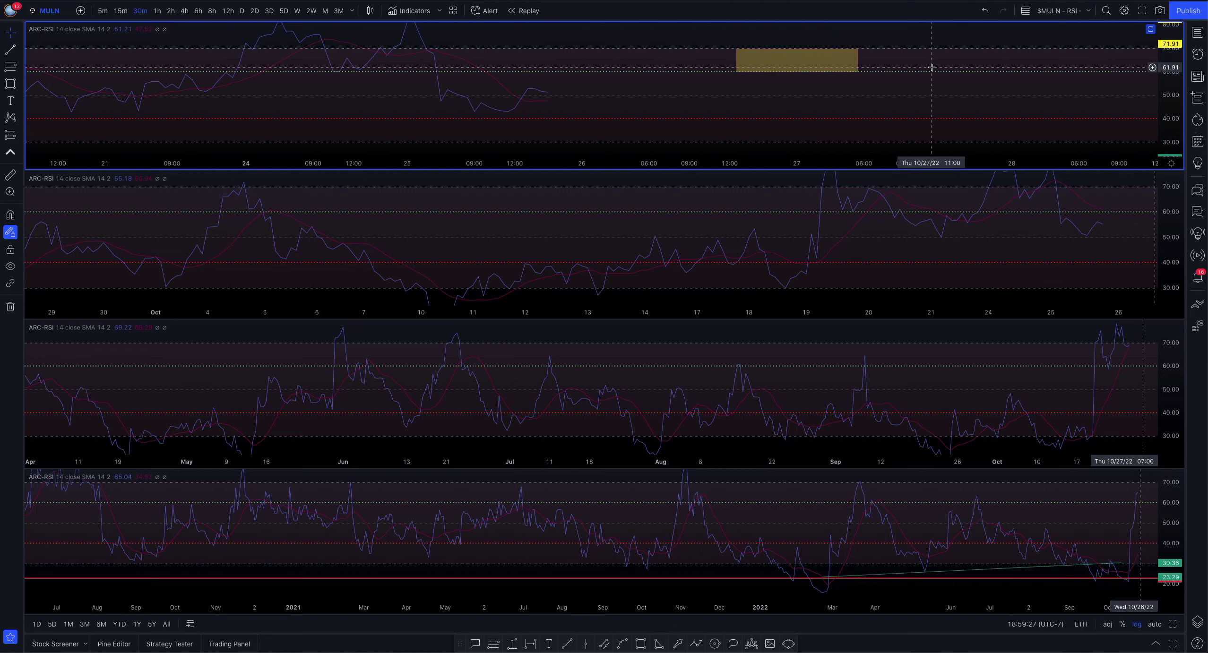
left_click(807, 74)
key("Delete")
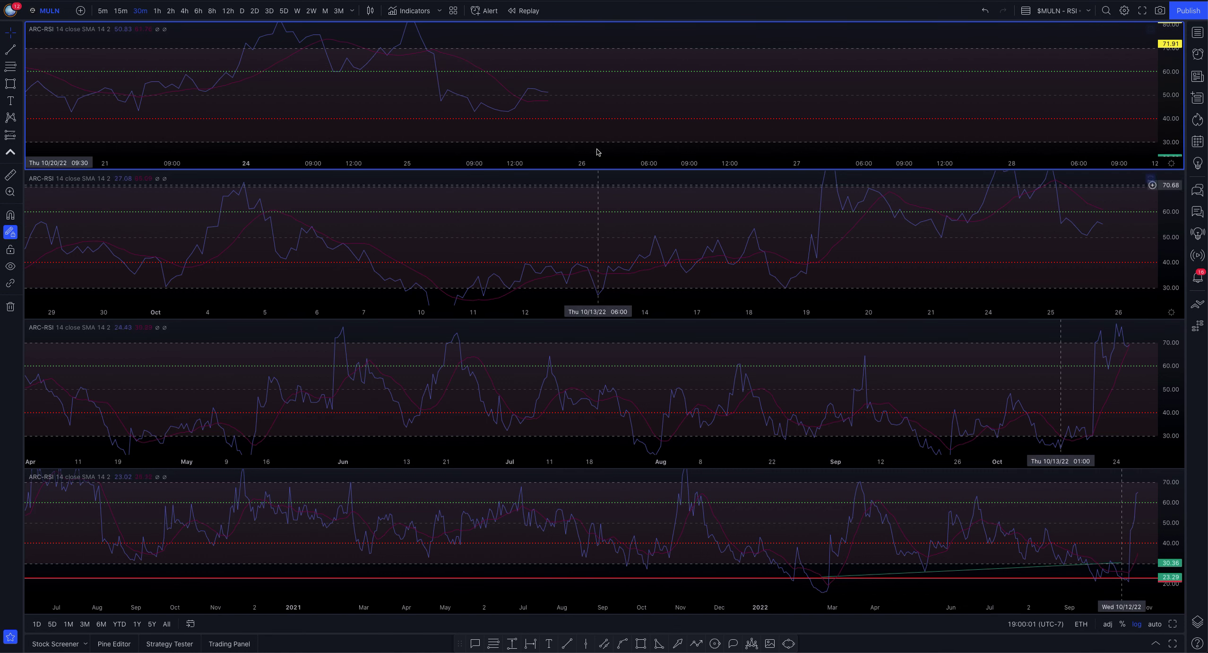
Set the first RSI chart to 15 minutes and examine its movement from October 21 to 25.
left_click(121, 10)
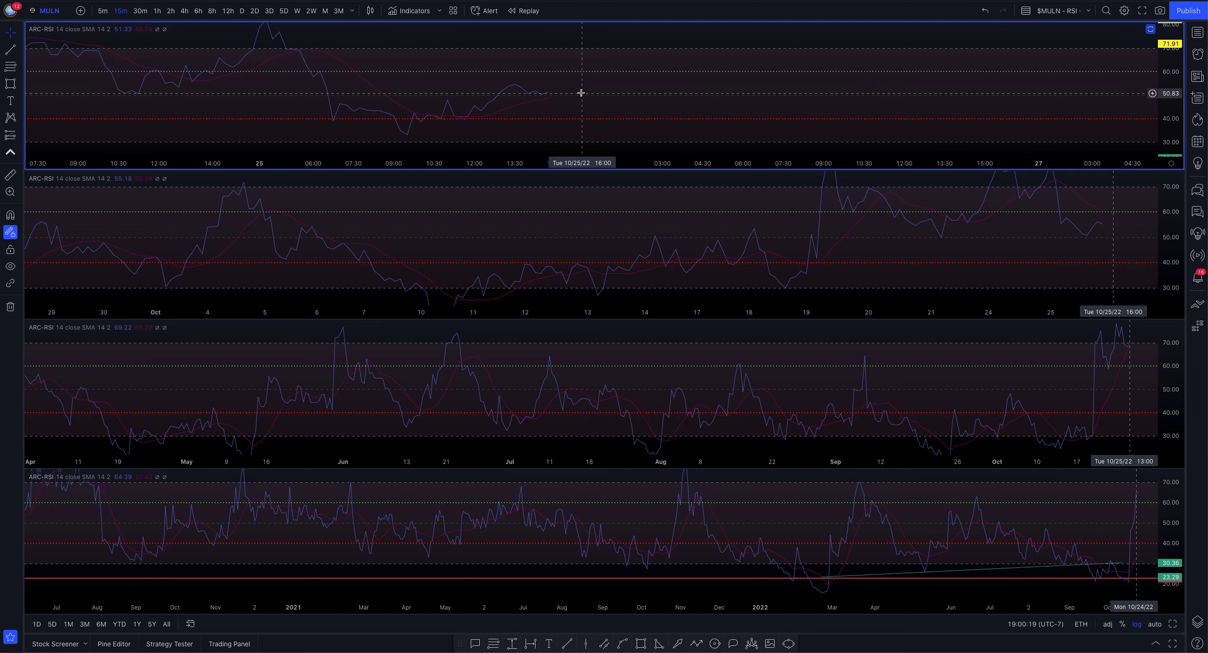
left_click_drag(723, 119, 1065, 116)
Review the second chart's latest RSI on the 2-hour interval, and set that chart to 4 hours.
left_click(931, 262)
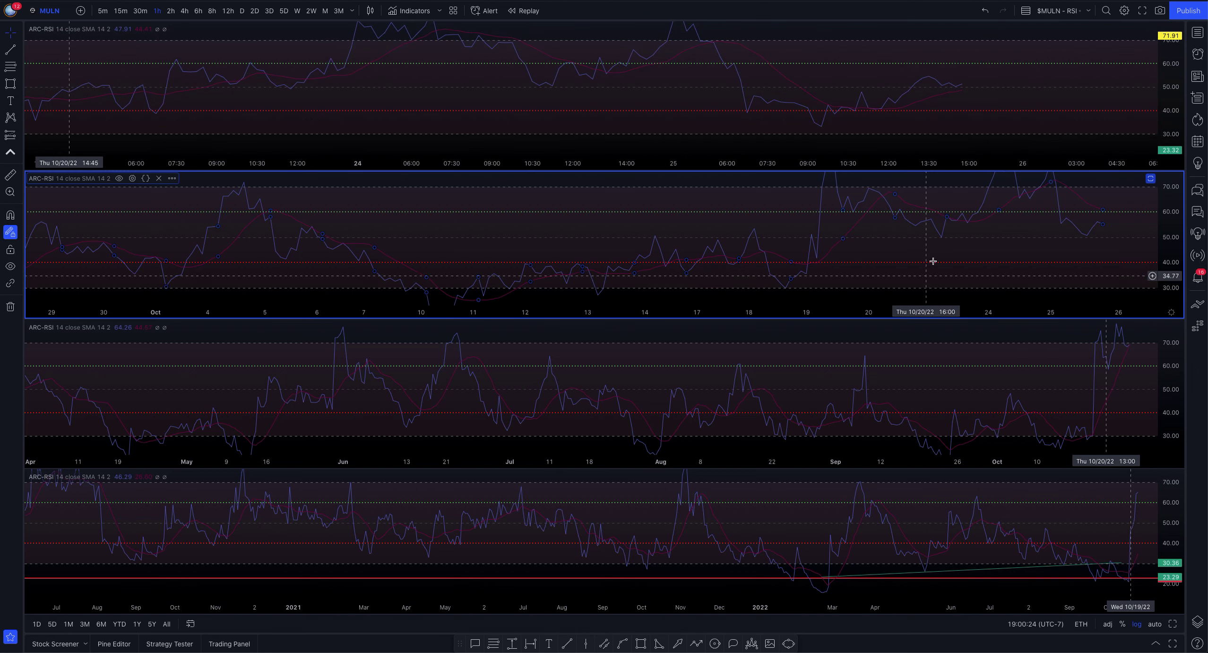
left_click(170, 10)
left_click_drag(1076, 264, 774, 203)
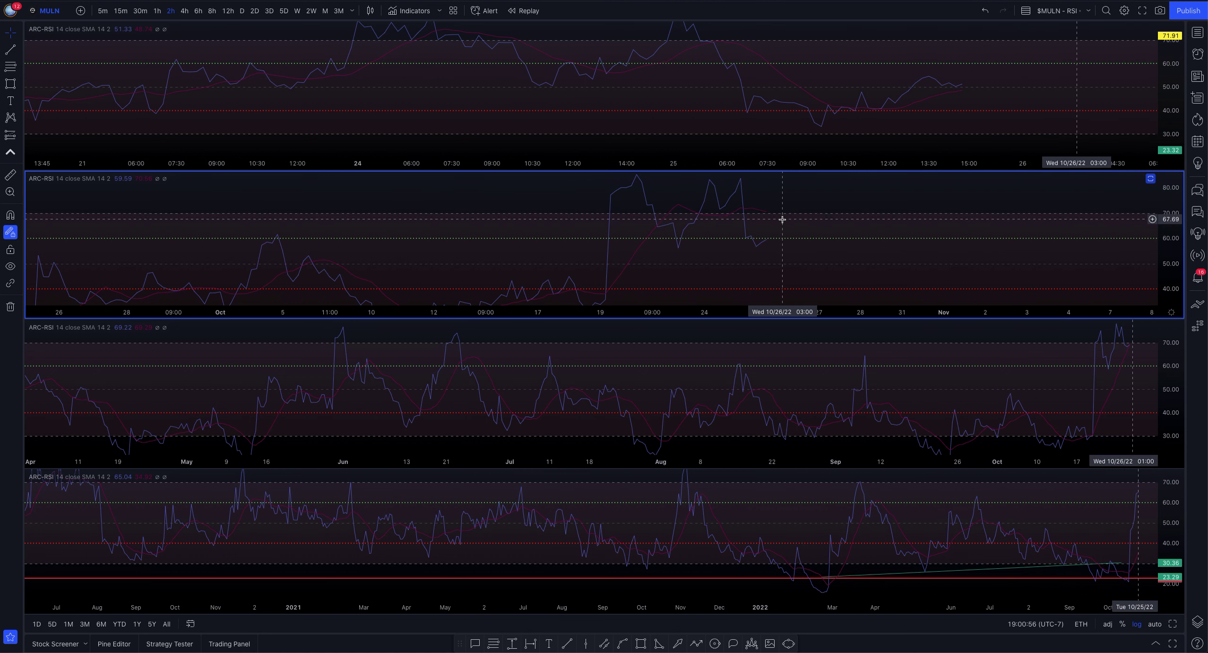
left_click(185, 11)
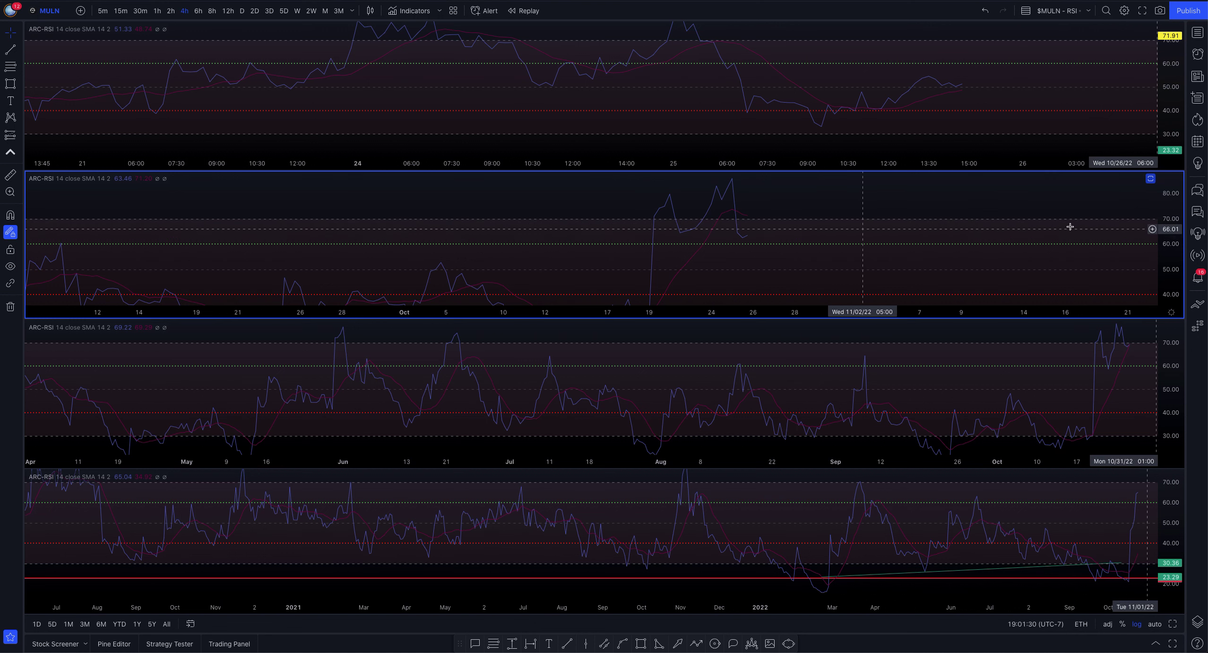
left_click_drag(1070, 227, 975, 237)
Examine the latest October RSI peaks and pullback on the 6-hour chart against the 60 and 70 levels.
left_click(976, 399)
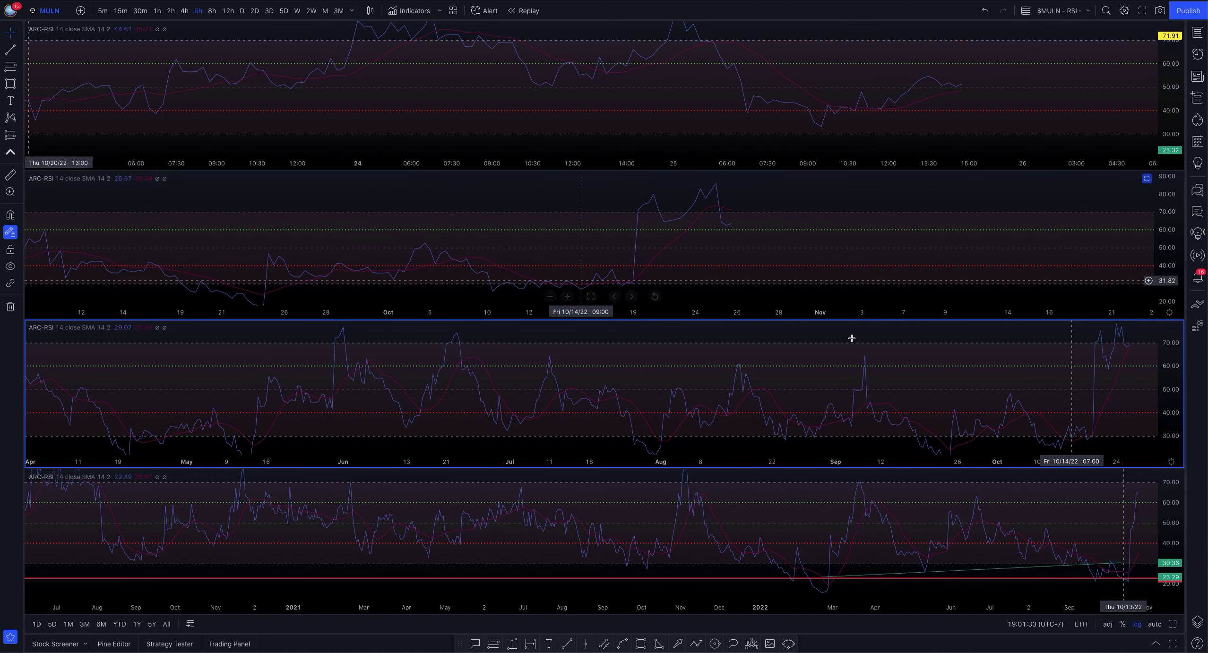
left_click_drag(946, 391, 728, 418)
left_click_drag(1172, 397, 1179, 352)
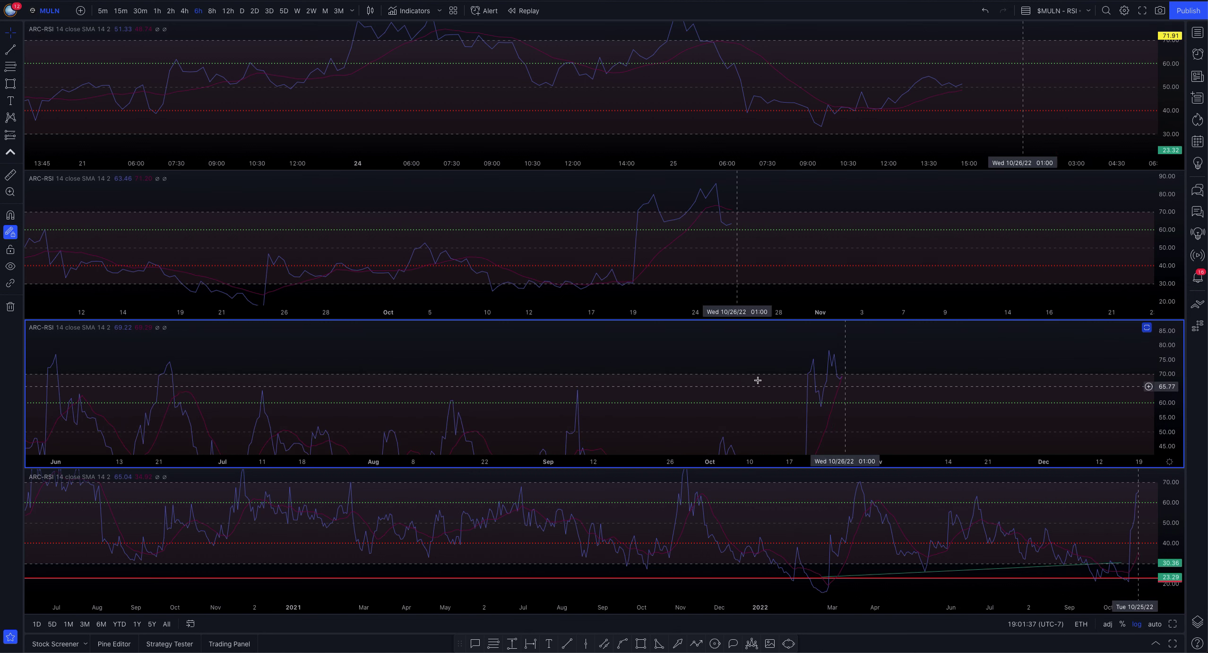
scroll(709, 399, "up", 5)
left_click_drag(564, 370, 1181, 361)
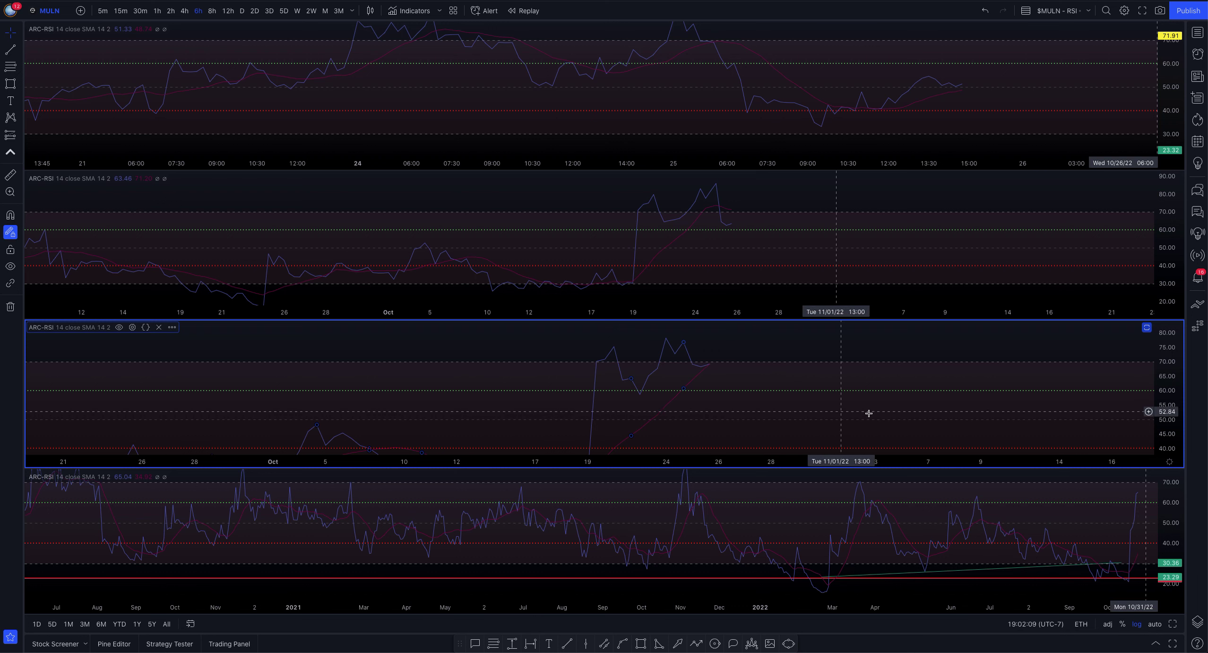
Set the third RSI chart to 8 hours and examine its latest October movement.
left_click(1147, 327)
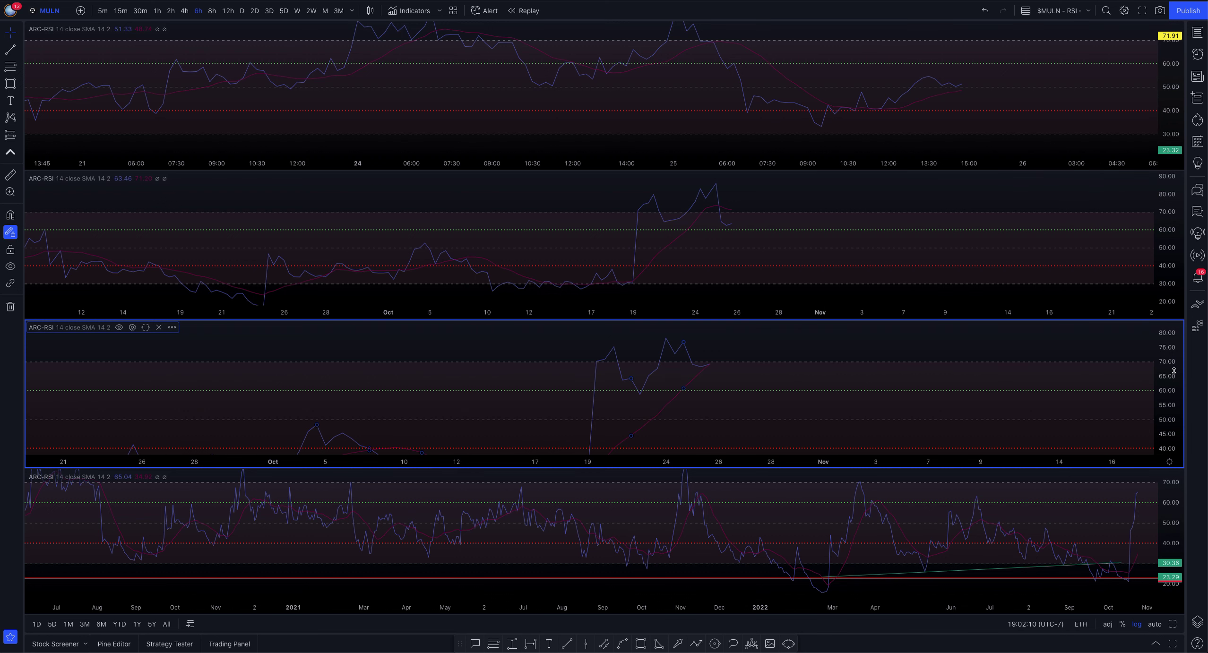
left_click(212, 11)
left_click_drag(764, 407, 725, 409)
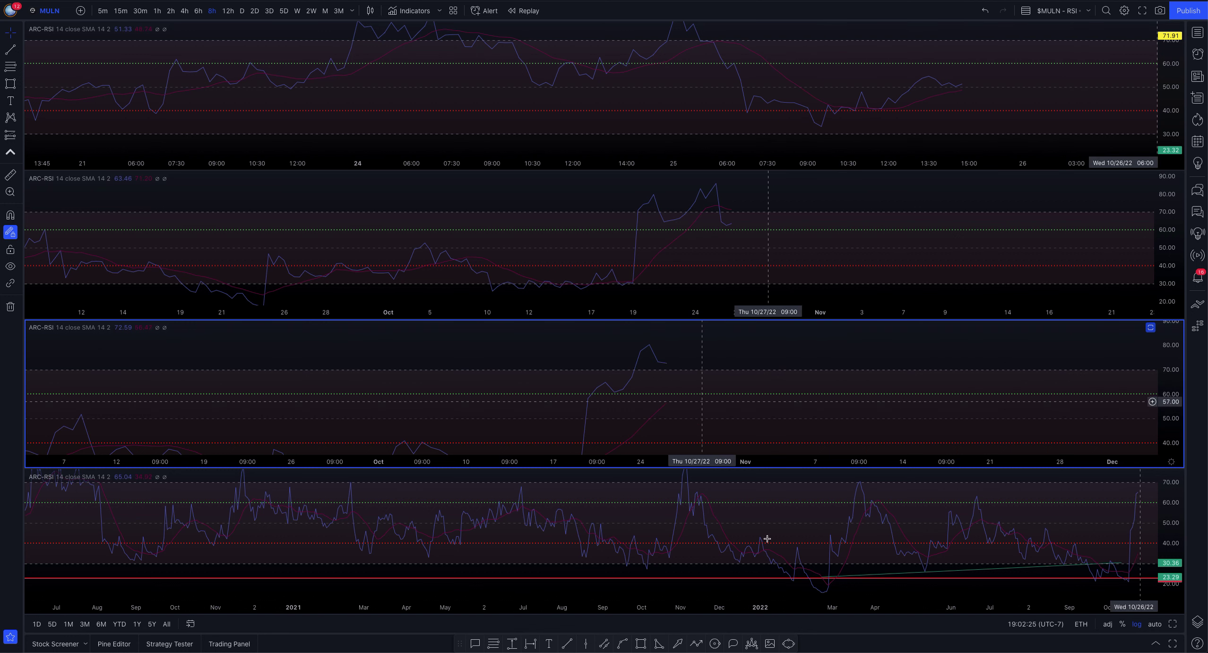
Examine the latest rise of the daily RSI against its 60 and 70 levels and earlier peaks.
left_click_drag(1055, 543, 831, 529)
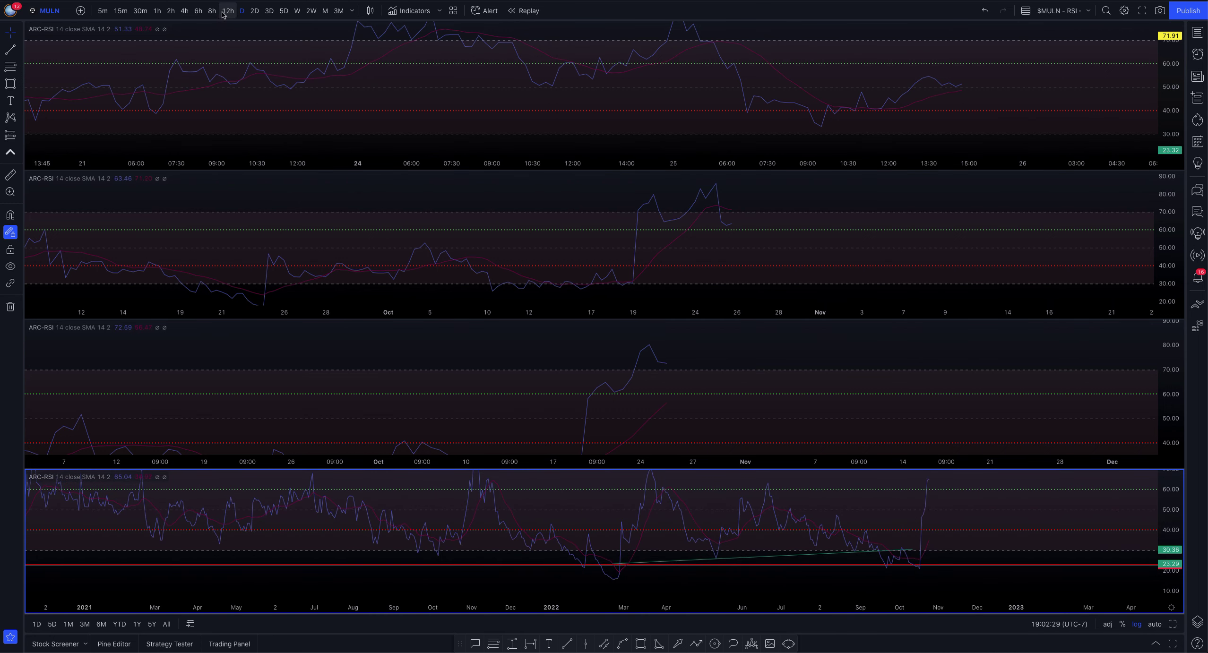
left_click_drag(992, 519, 881, 552)
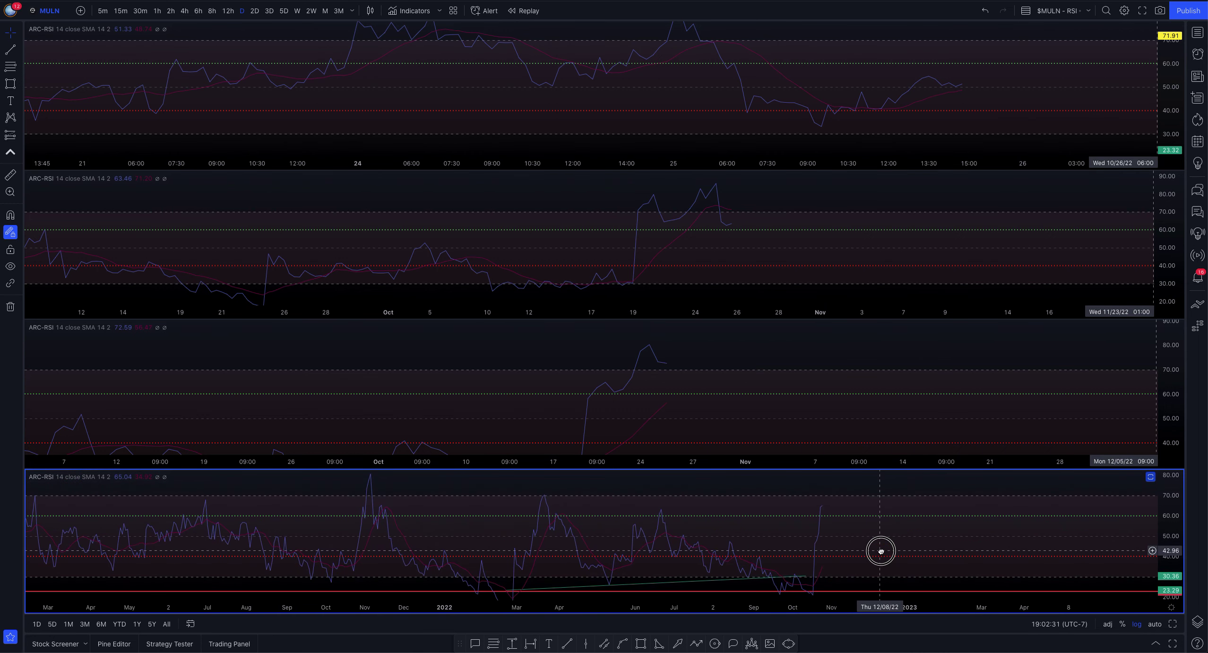
left_click_drag(1175, 534, 1179, 505)
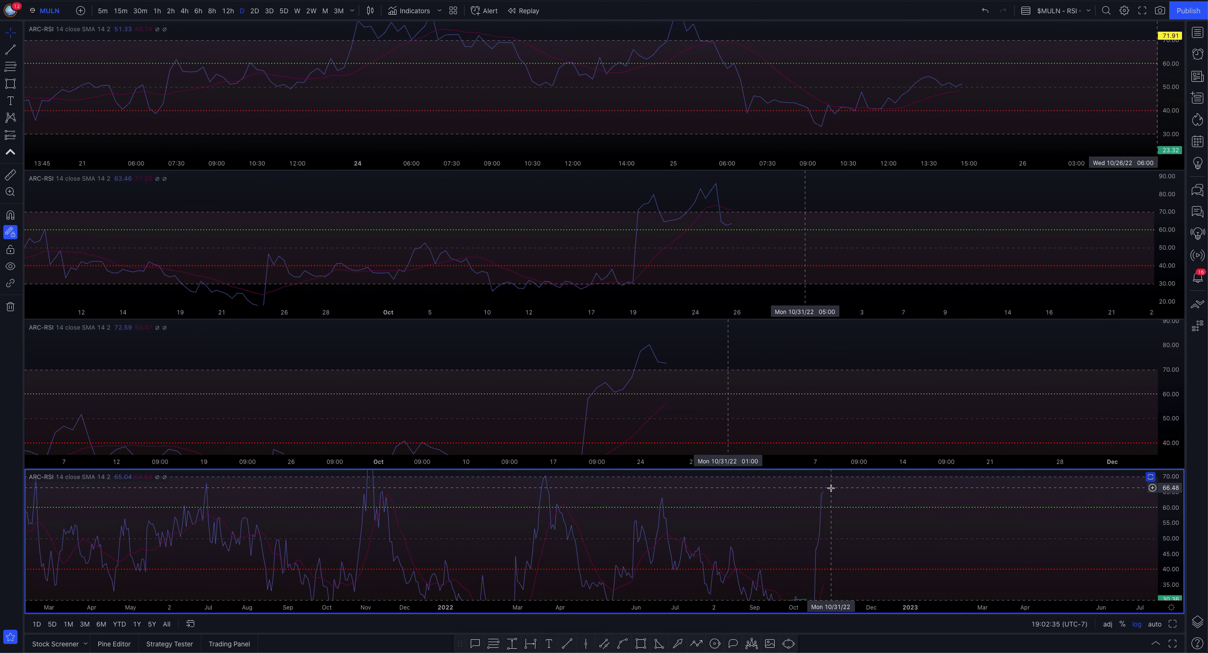
left_click_drag(844, 569, 818, 587)
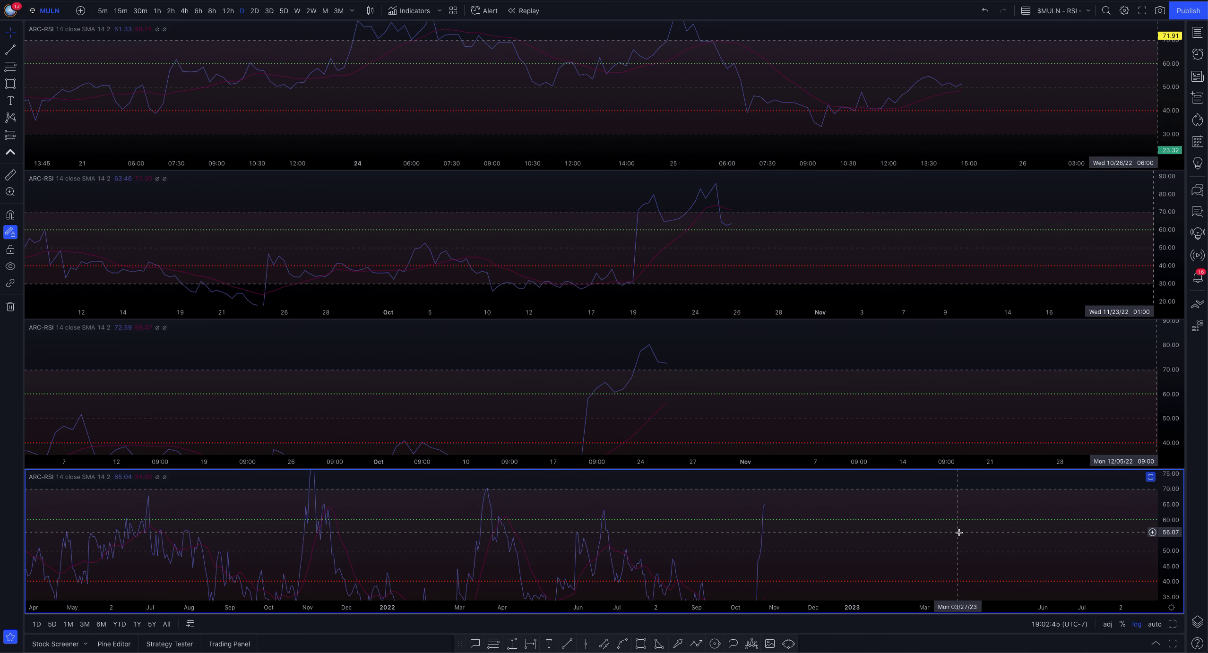
Review the bottom chart's RSI history and its rising support line on the 2-day interval, and set that chart to 3 days.
left_click(255, 10)
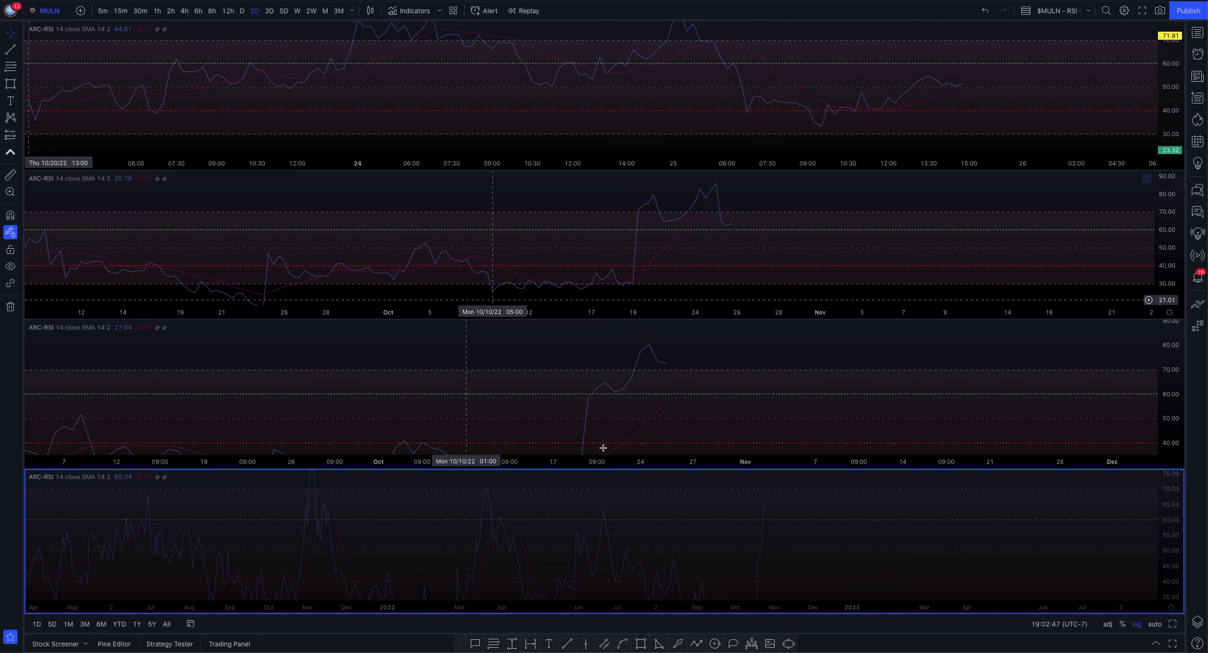
left_click_drag(857, 532, 845, 502)
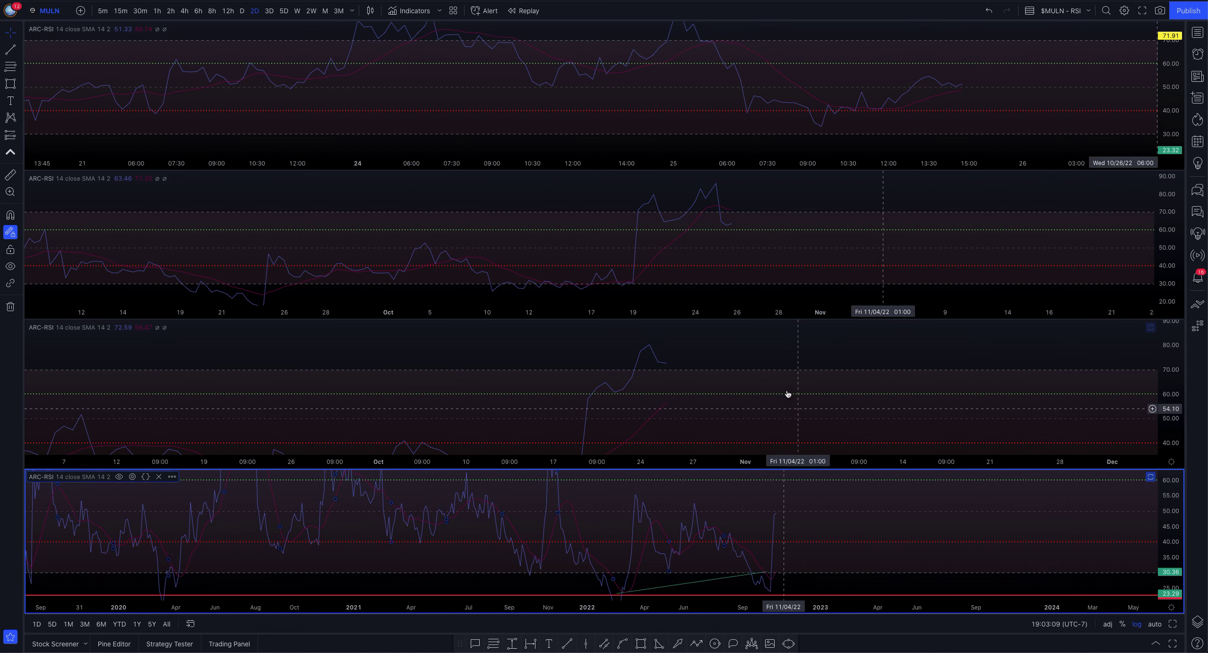
left_click(269, 10)
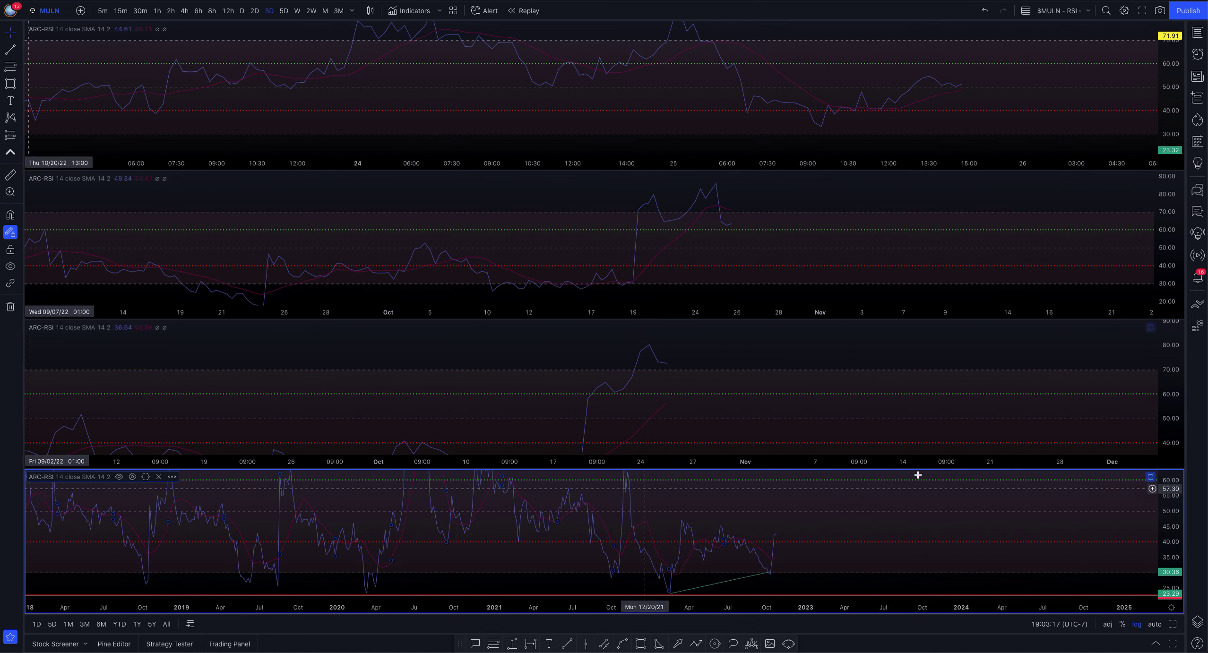
Rescale the 8-hour and 3-day RSI charts and examine their latest movement against the 30, 60 and 70 levels.
left_click(1173, 398)
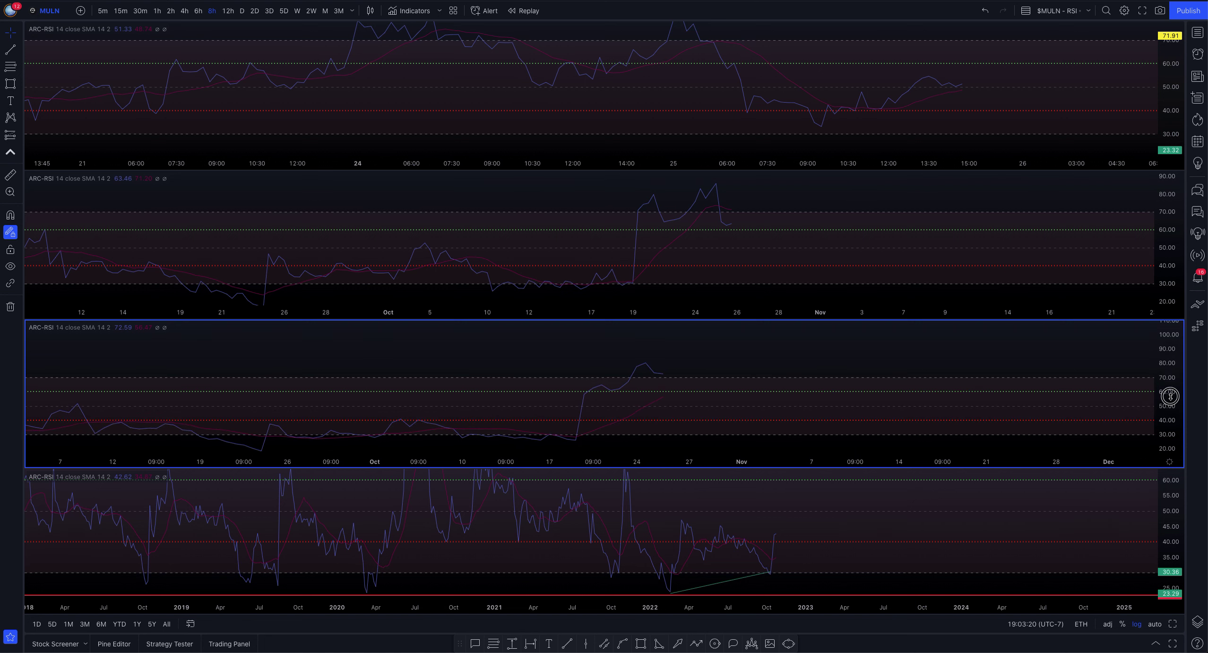
left_click_drag(1004, 411, 1001, 399)
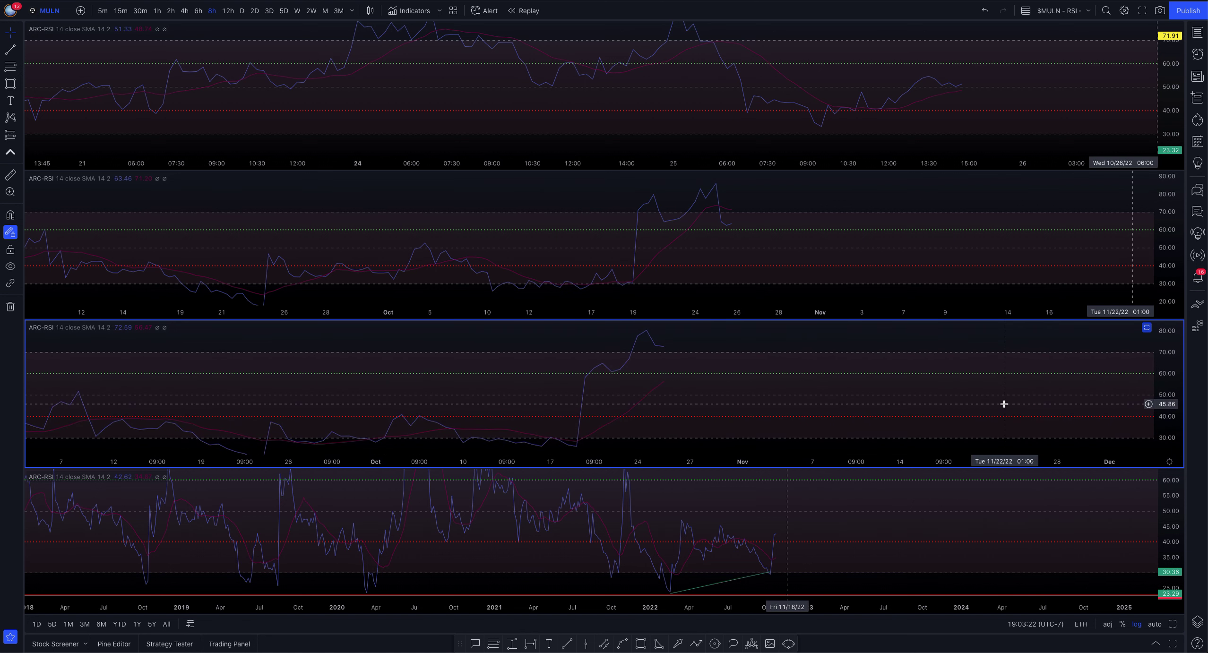
left_click_drag(1176, 501, 1010, 548)
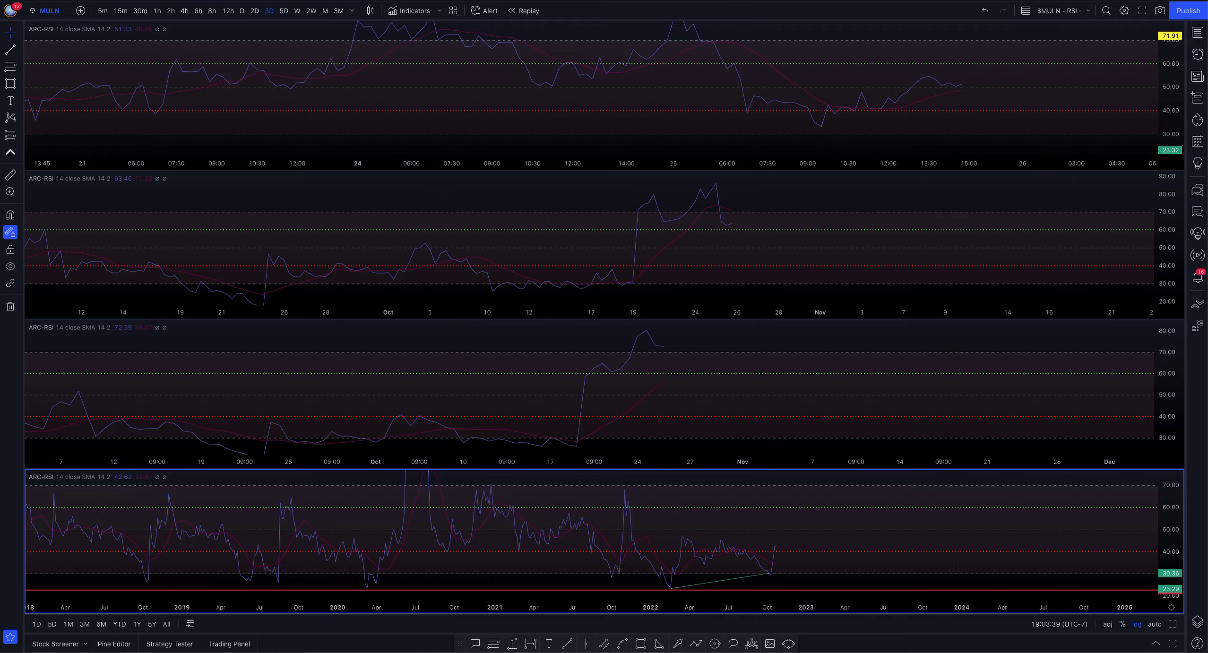
Return to the 12-hour MULN price chart and enlarge its price pane by shrinking the volatility and stochastic panes.
key("ctrl+Tab")
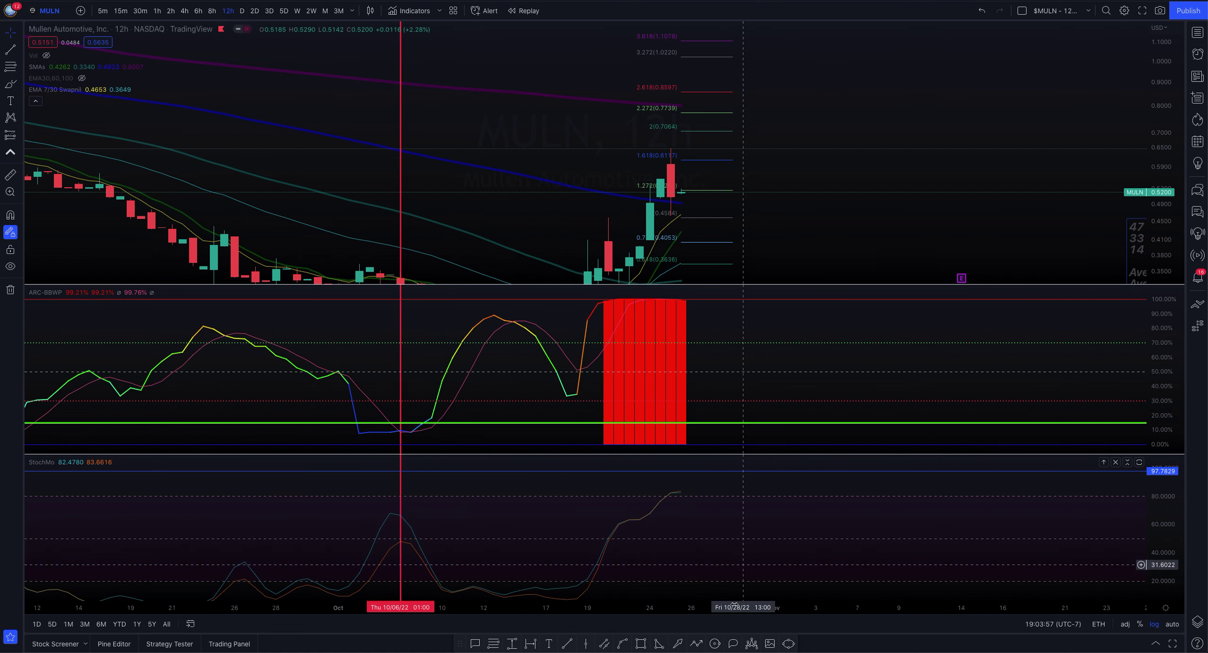
mouse_move(900, 165)
left_mouse_down()
mouse_move(890, 205)
mouse_move(884, 168)
left_mouse_up()
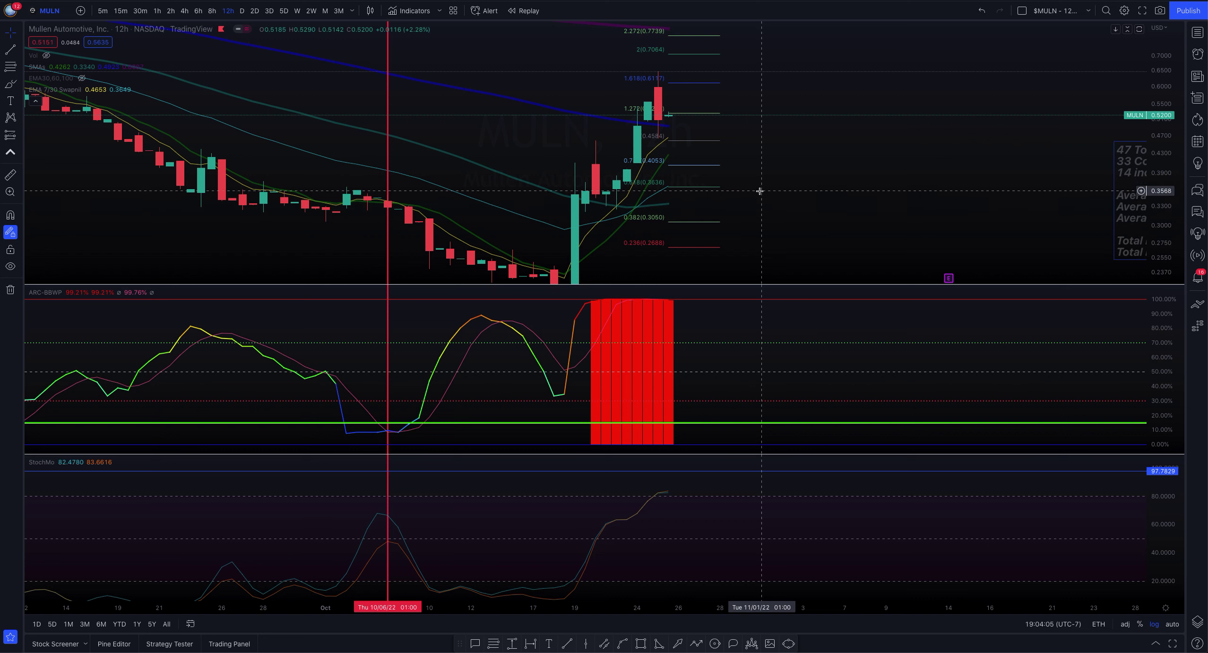
scroll(469, 169, "up", 2)
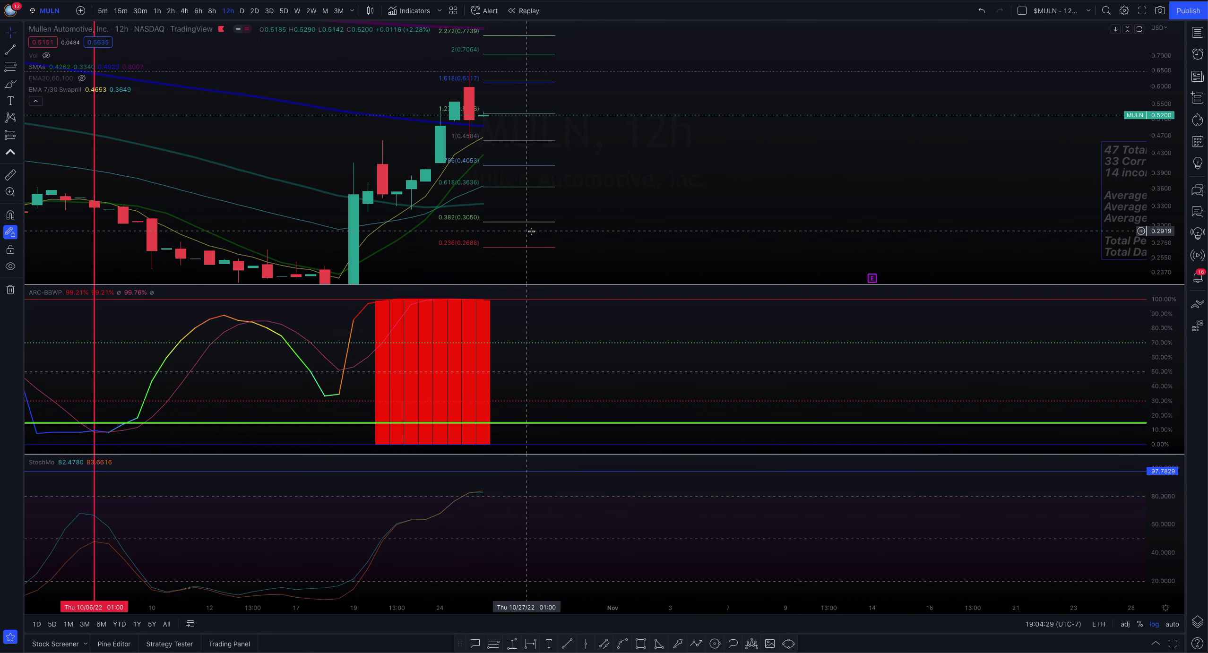
left_click_drag(615, 197, 714, 365)
left_click_drag(732, 456, 728, 495)
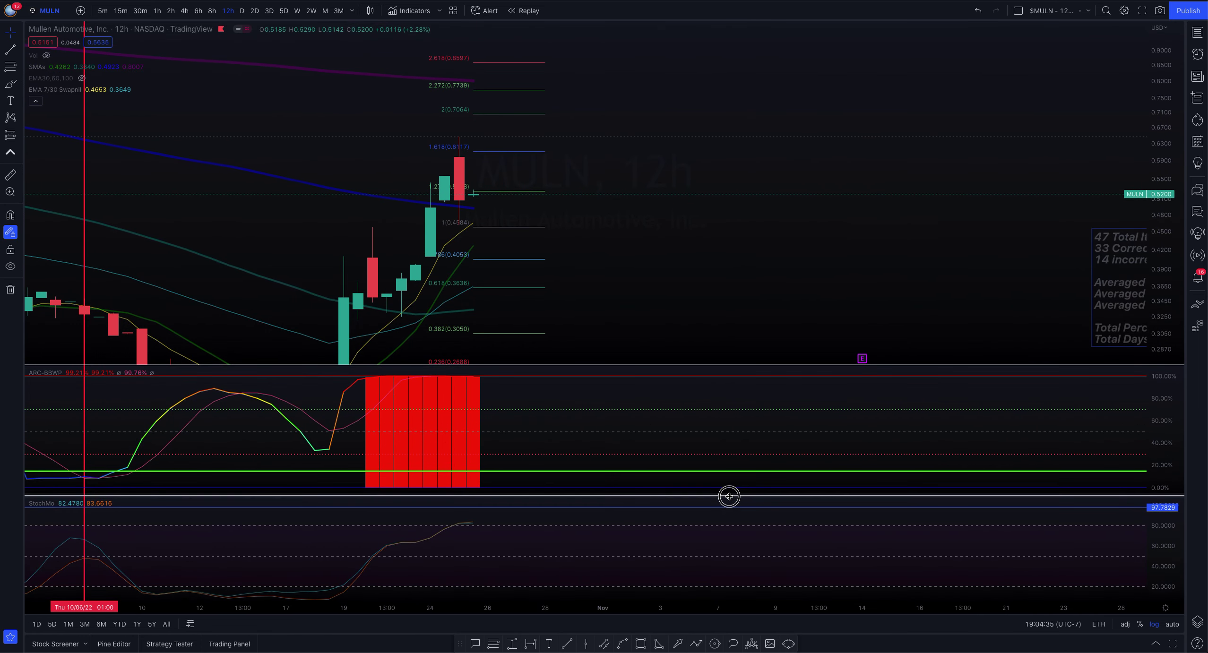
left_click_drag(718, 372, 717, 388)
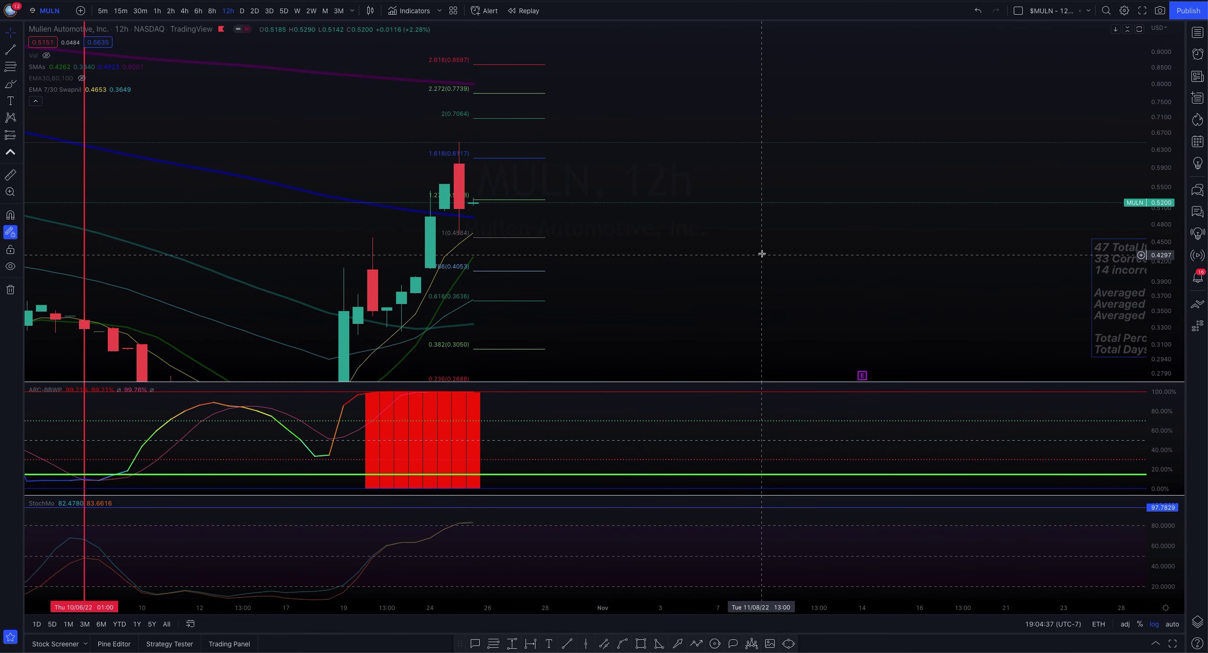
Examine the October rally on the 12-hour chart against the moving averages and the Fibonacci levels down to the 0 level.
left_click_drag(672, 270, 704, 264)
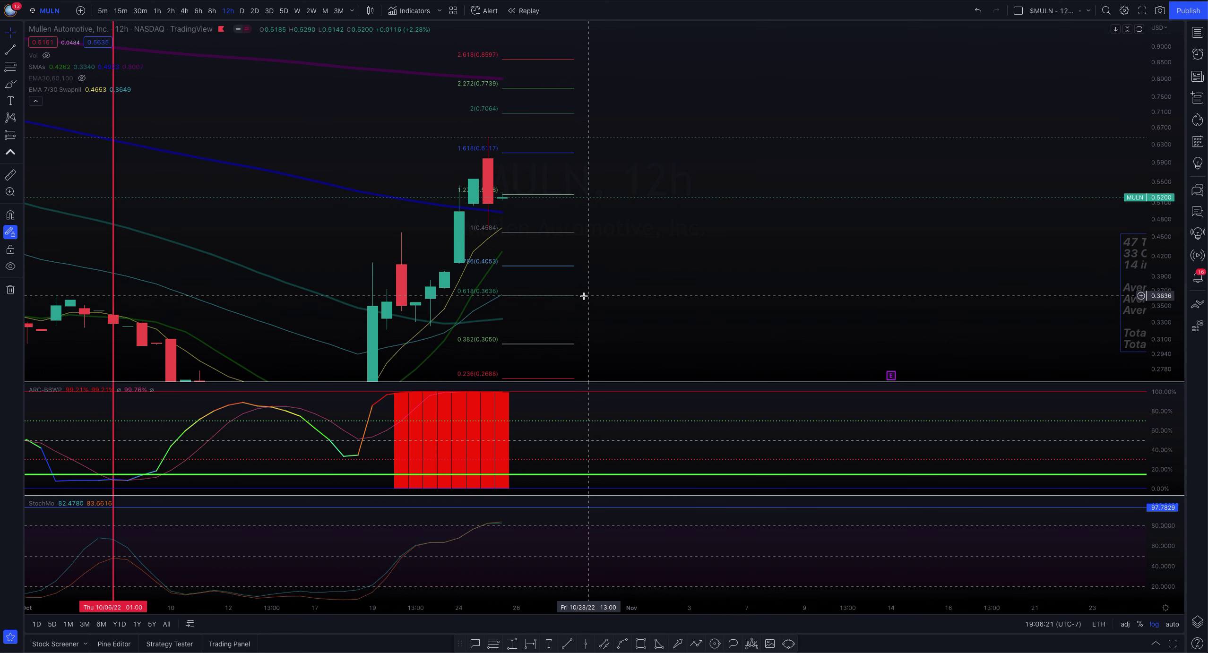
left_click_drag(653, 297, 616, 127)
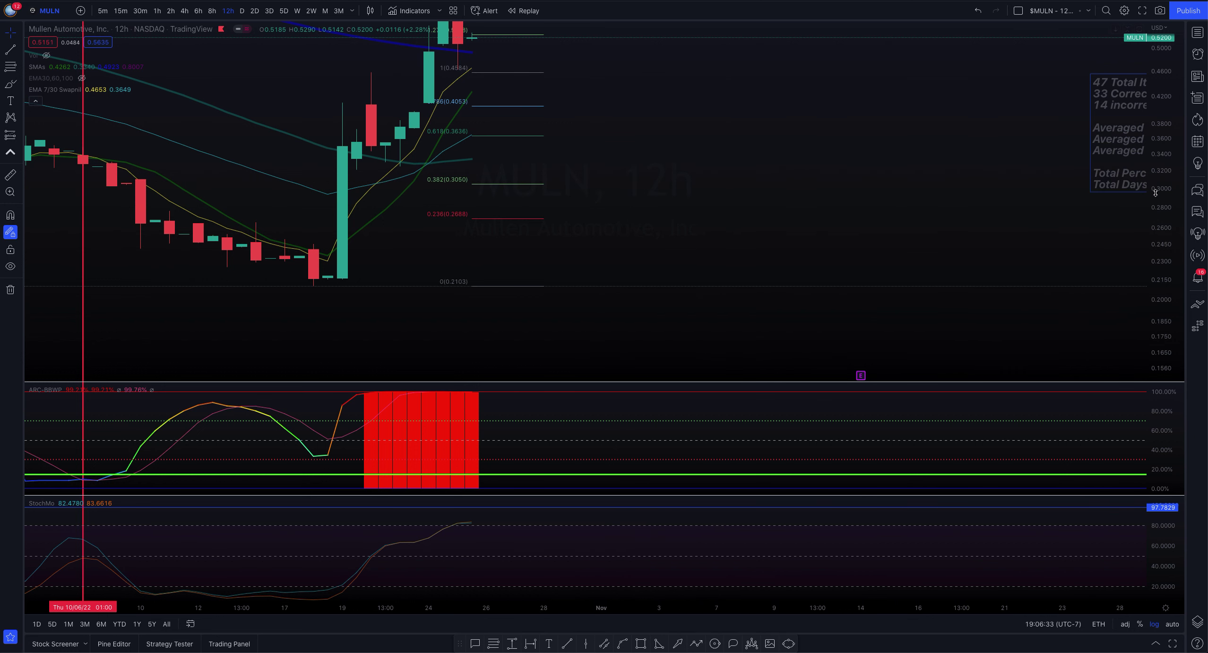
left_click(820, 198)
left_click_drag(819, 198, 806, 272)
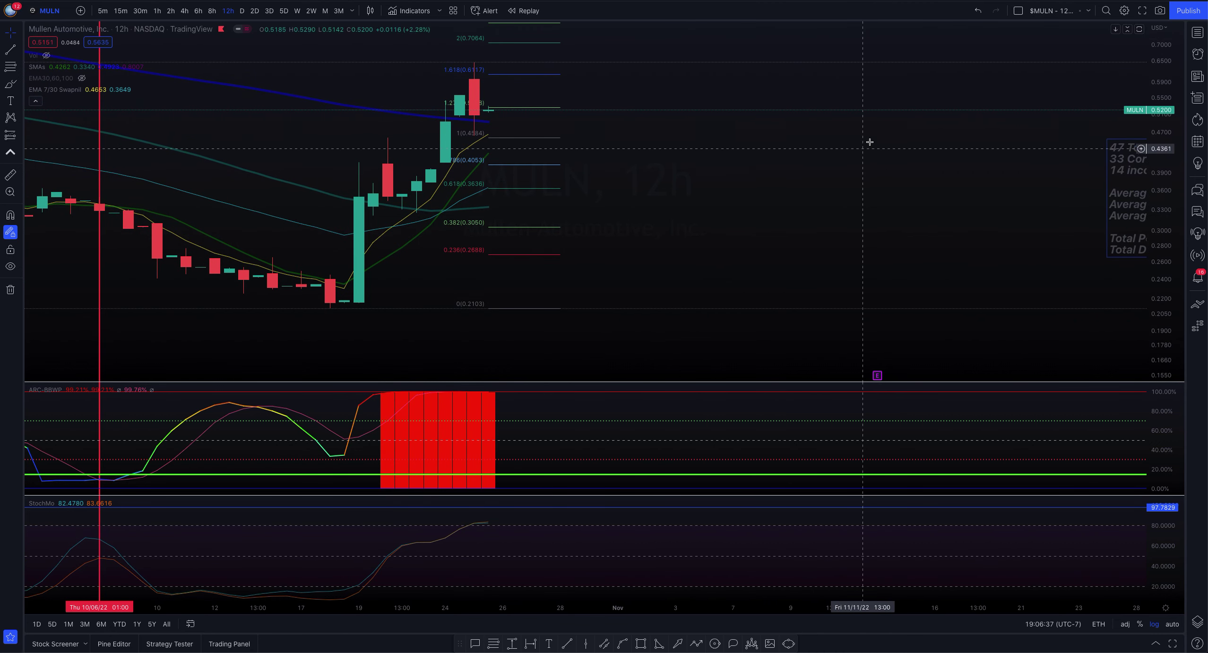